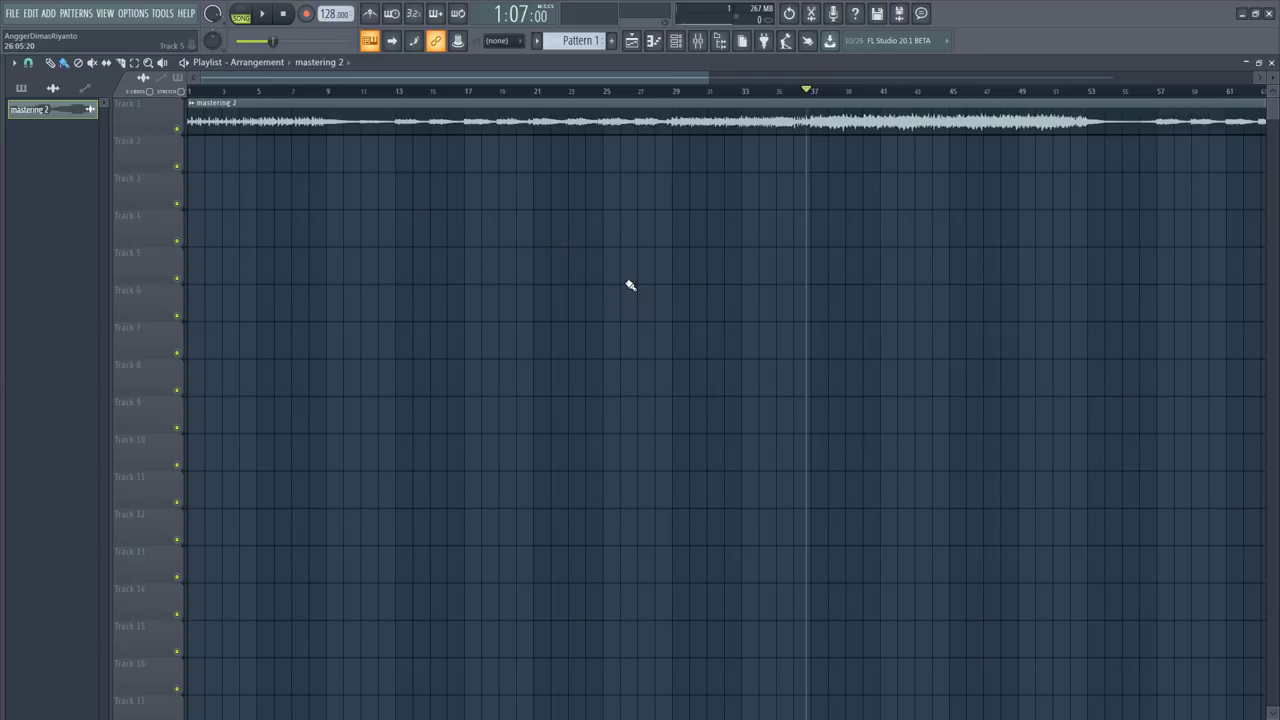
# Load Ozone 8 in the Master track's first effect slot and Tonal Balance Control in the second
pyautogui.press('F9')
pyautogui.click(990, 390)
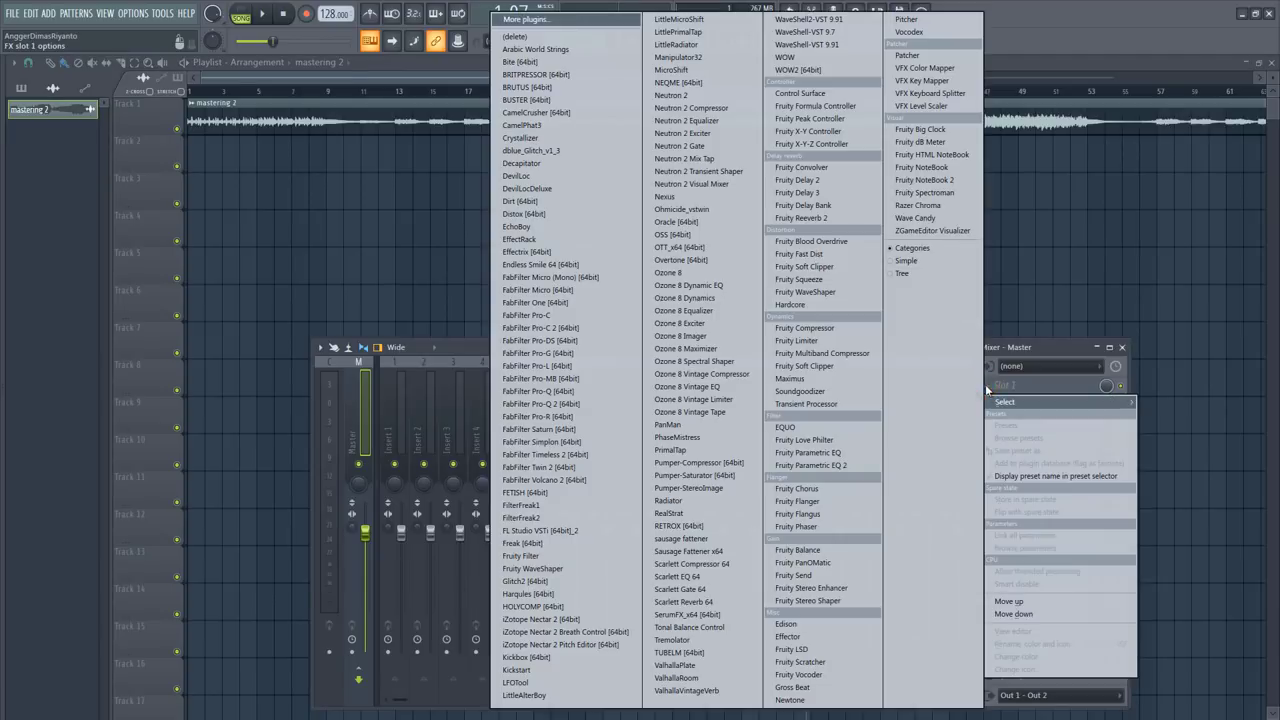
pyautogui.click(689, 275)
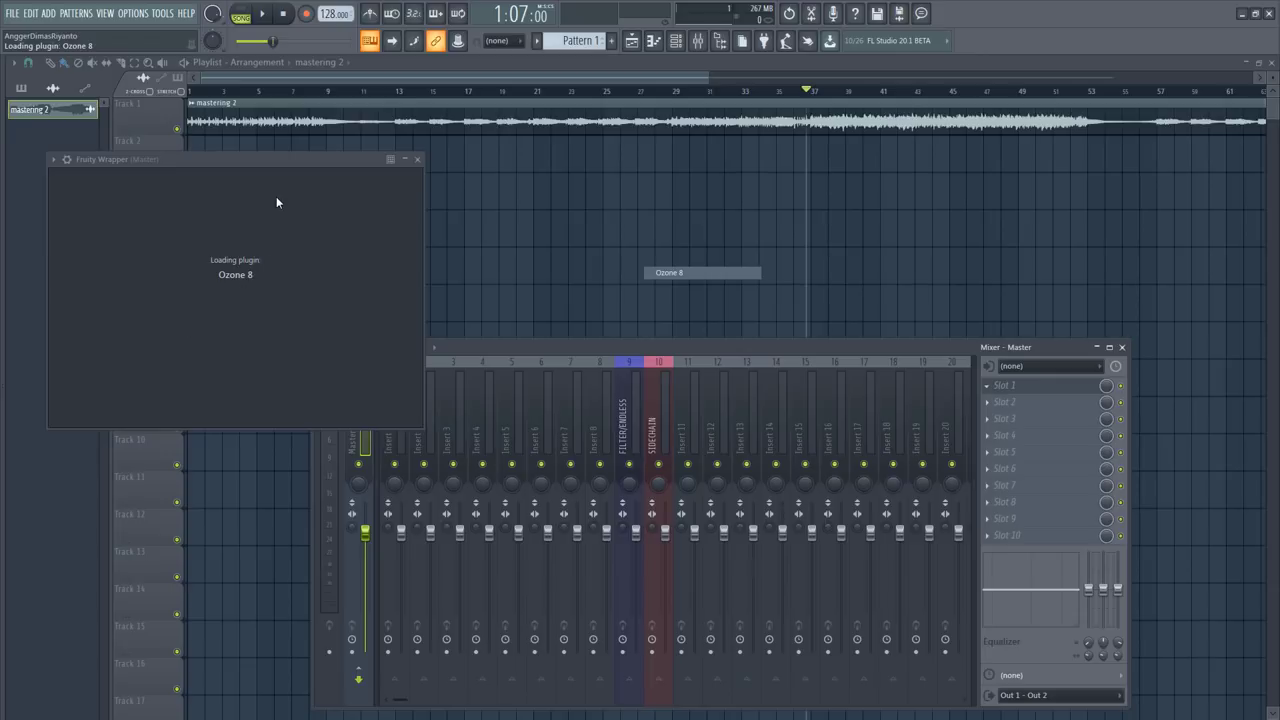
pyautogui.click(988, 401)
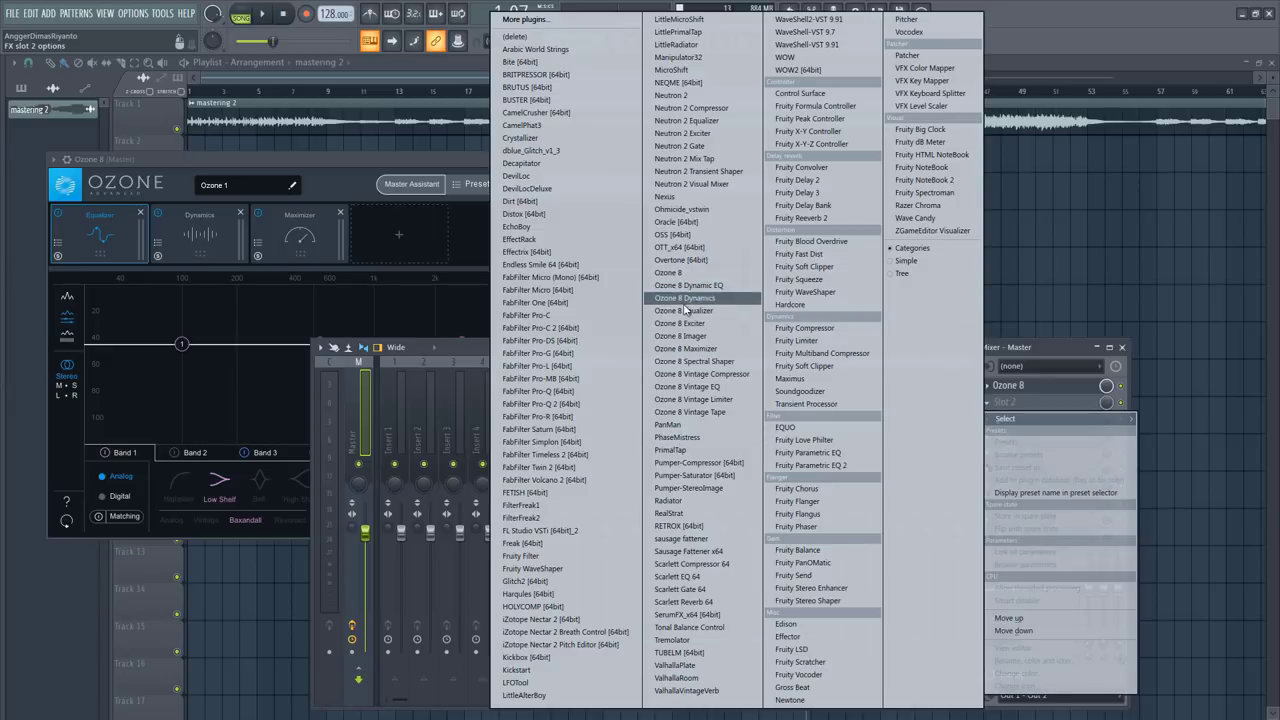
pyautogui.click(690, 627)
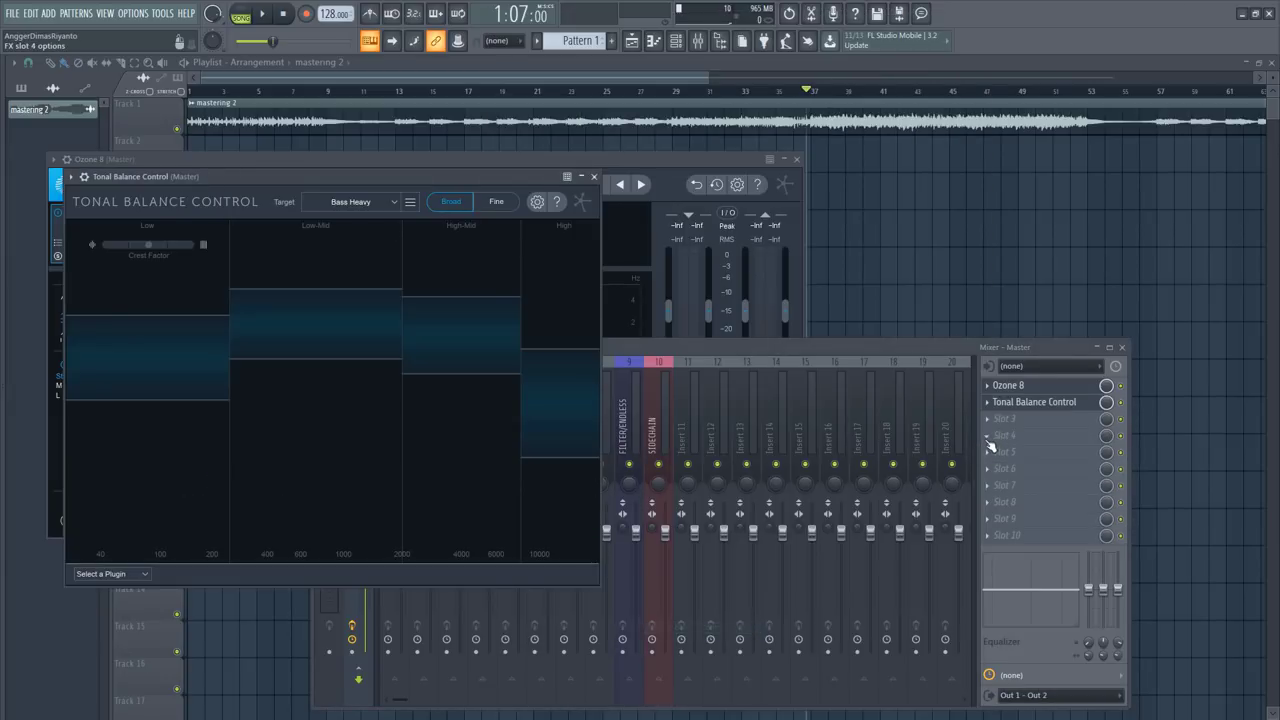
# Load Wave Candy in the Master track's effect slot 4 and set it up as a meter in RMS mode
pyautogui.click(990, 445)
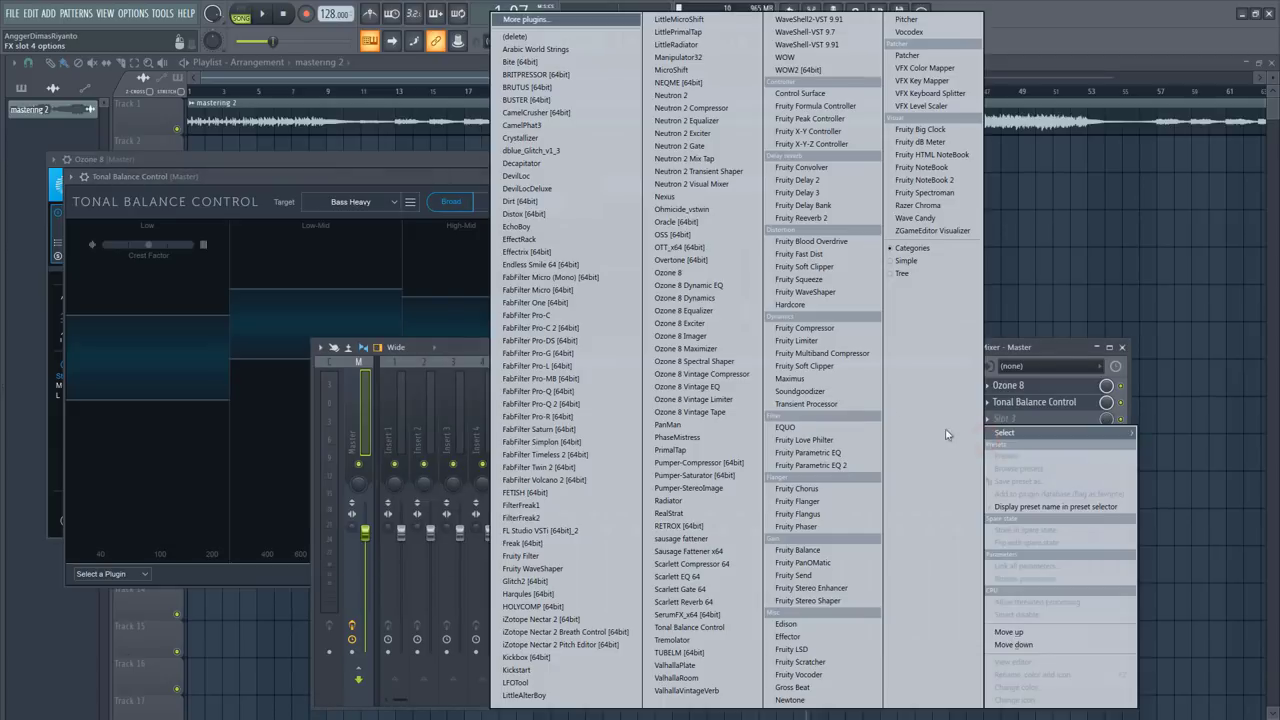
pyautogui.click(915, 218)
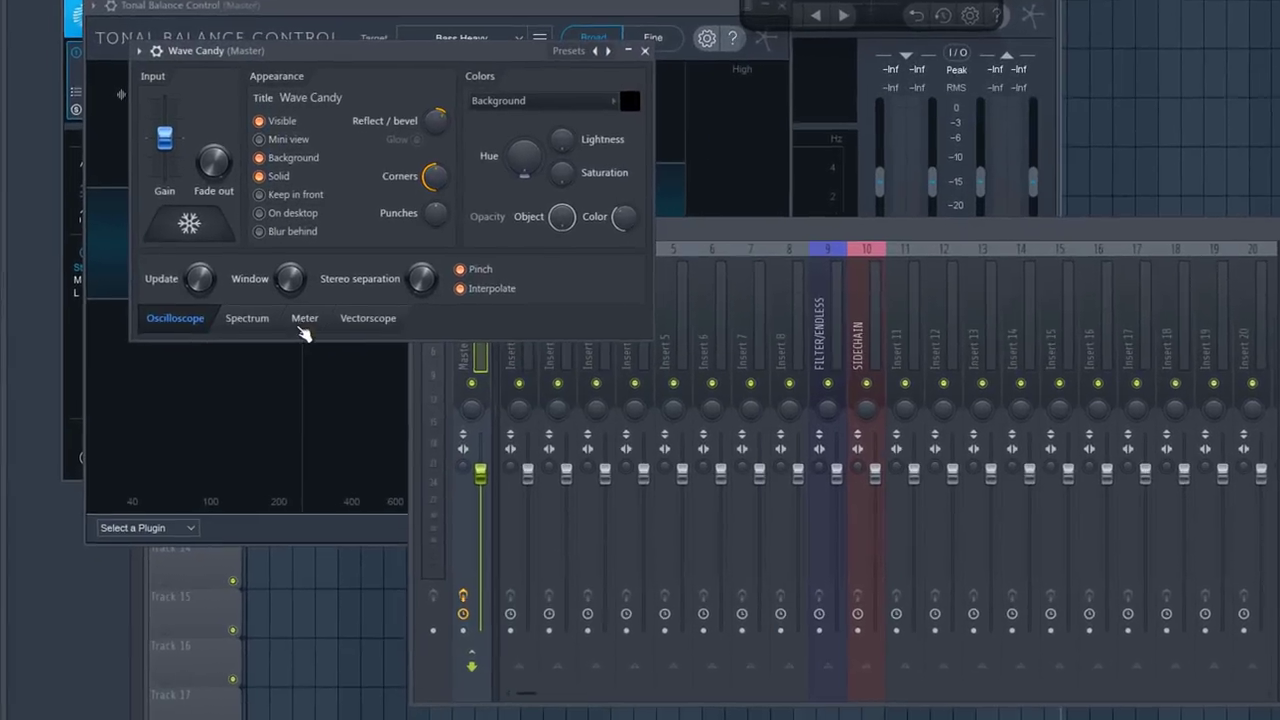
pyautogui.click(300, 327)
pyautogui.moveTo(851, 14); pyautogui.dragTo(119, 383)
pyautogui.click(245, 322)
pyautogui.moveTo(243, 580); pyautogui.dragTo(203, 530)
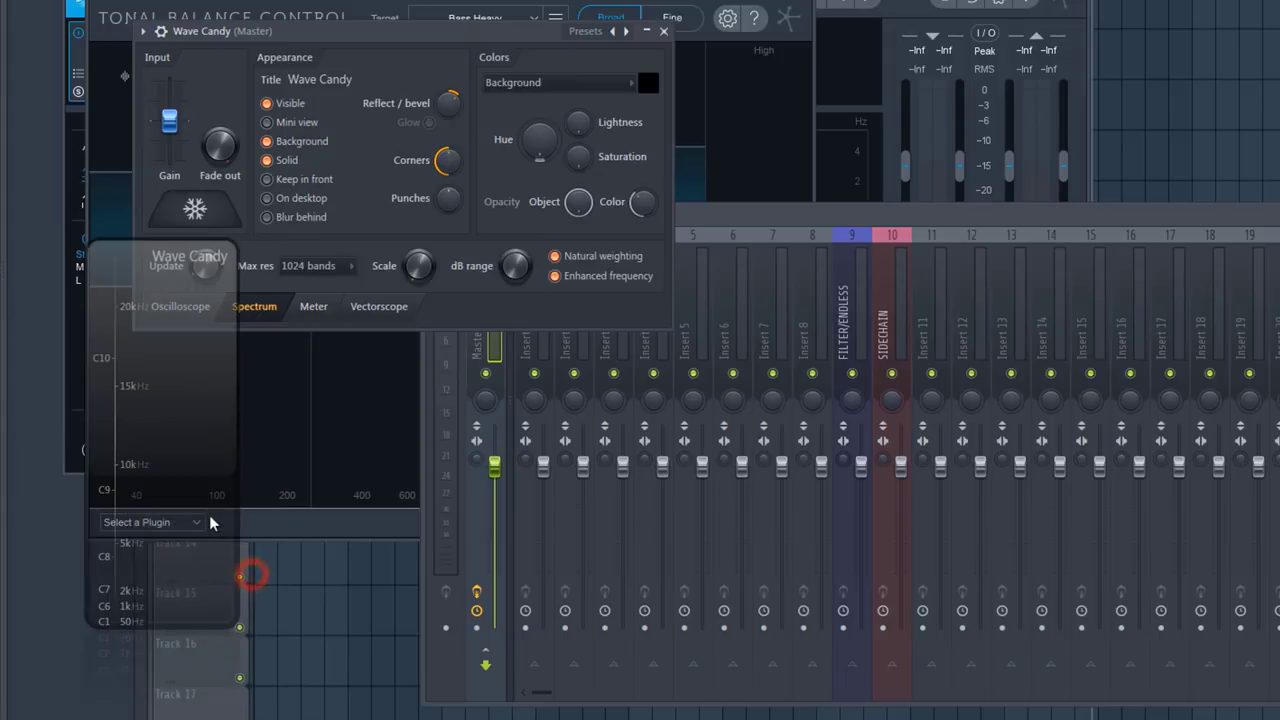
pyautogui.click(315, 307)
pyautogui.click(410, 266)
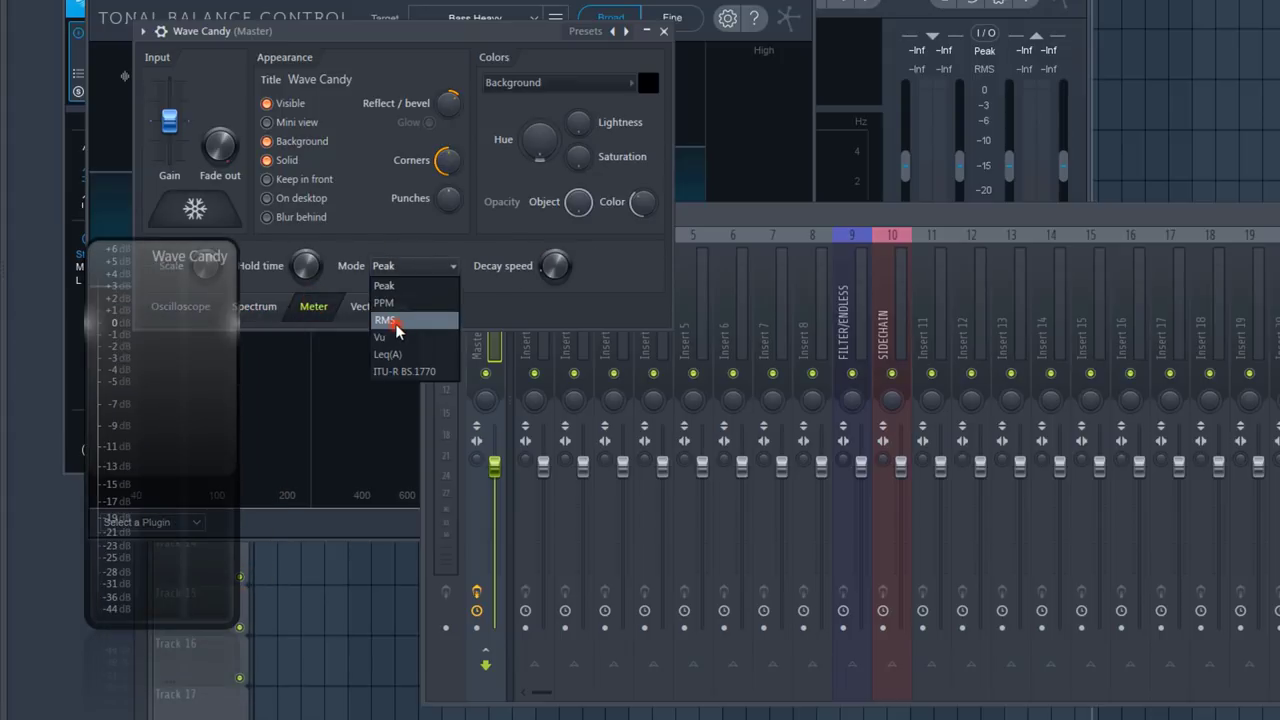
pyautogui.click(396, 324)
# Resize the Wave Candy meter to a tall narrow strip beside the tracks and rearrange its settings window and the mixer
pyautogui.moveTo(235, 620); pyautogui.dragTo(179, 706)
pyautogui.moveTo(151, 662); pyautogui.dragTo(106, 518)
pyautogui.moveTo(378, 38); pyautogui.dragTo(544, 47)
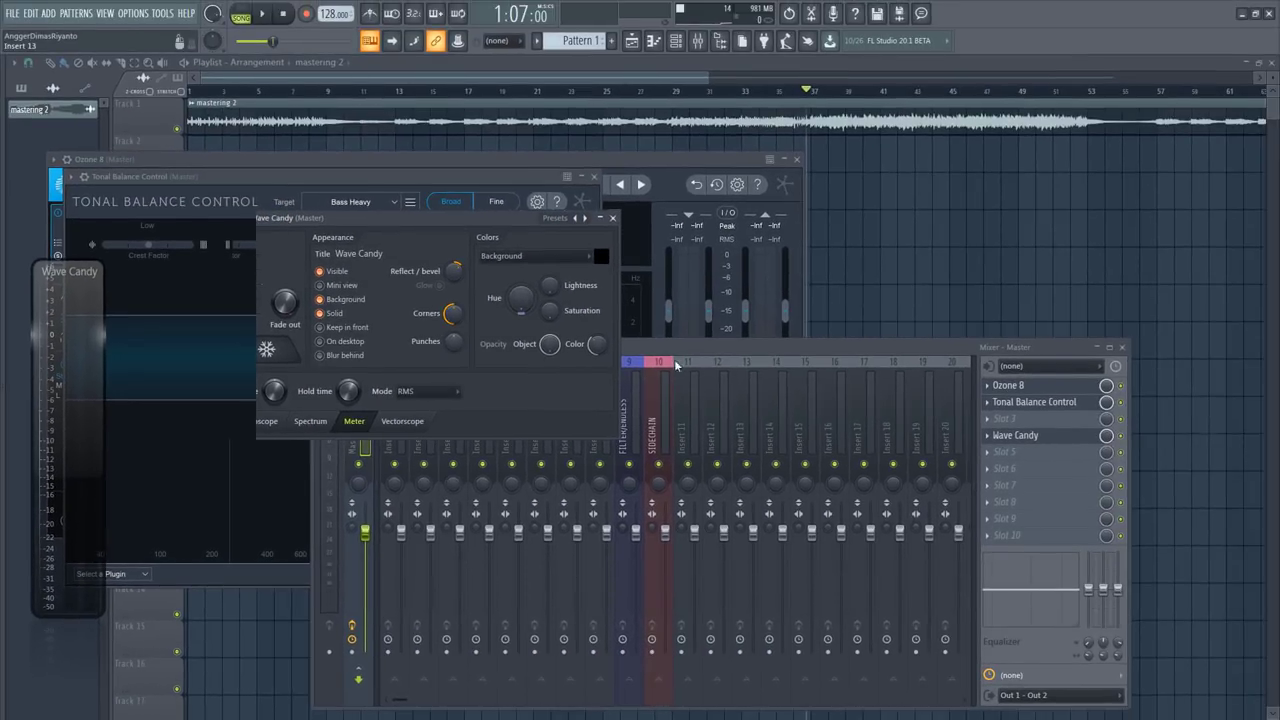
pyautogui.moveTo(695, 372); pyautogui.dragTo(724, 277)
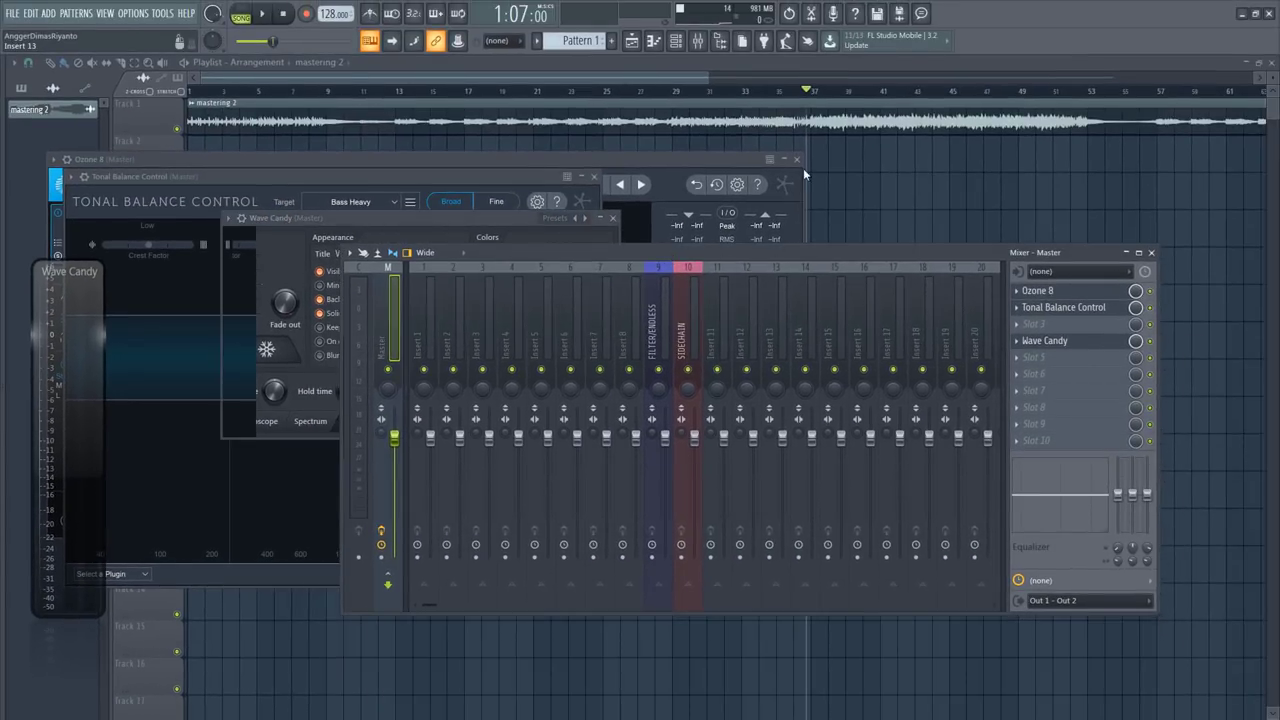
# Load Edison in the Master track's effect slot 10 and clear the plugin and mixer windows to show the playlist
pyautogui.click(1018, 441)
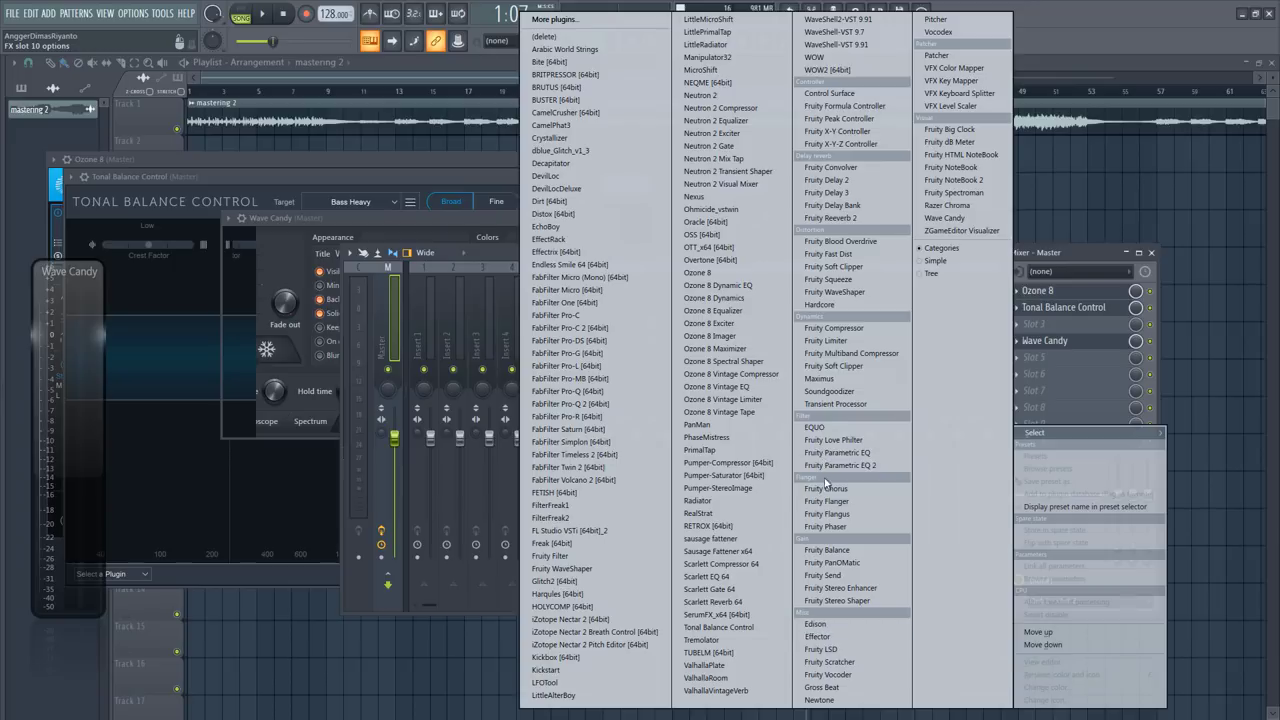
pyautogui.click(826, 624)
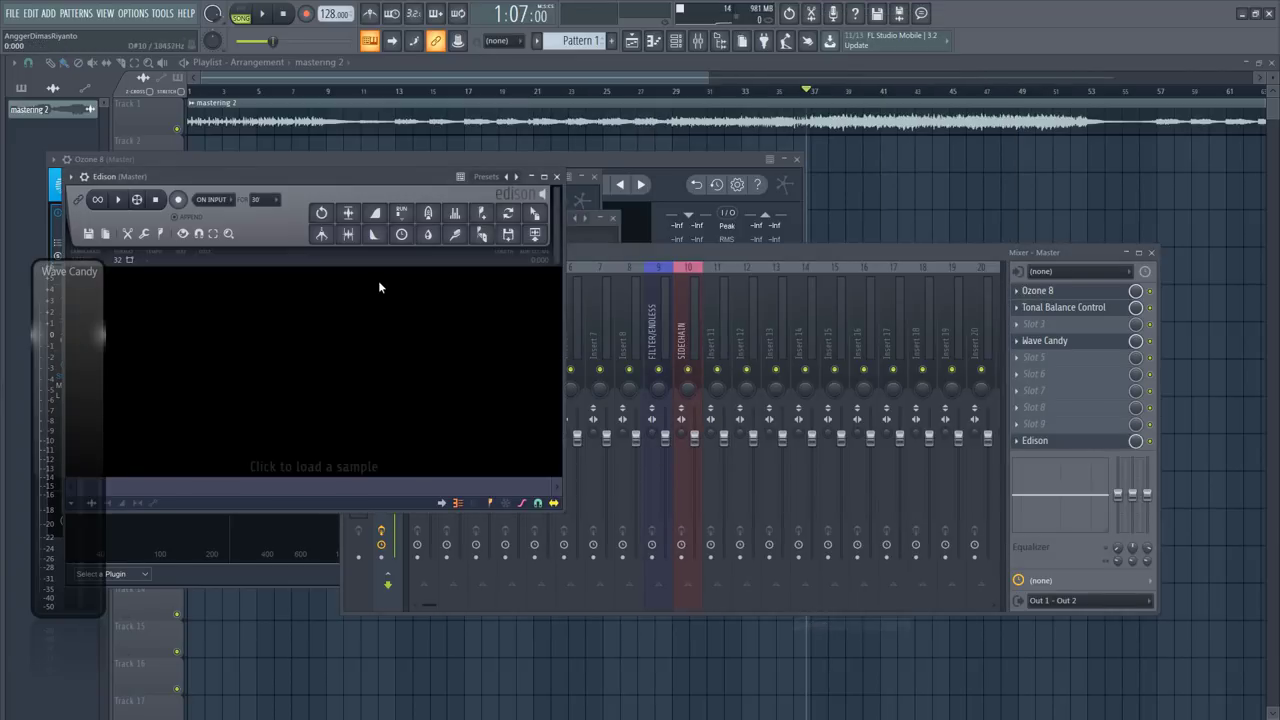
pyautogui.moveTo(340, 179); pyautogui.dragTo(461, 387)
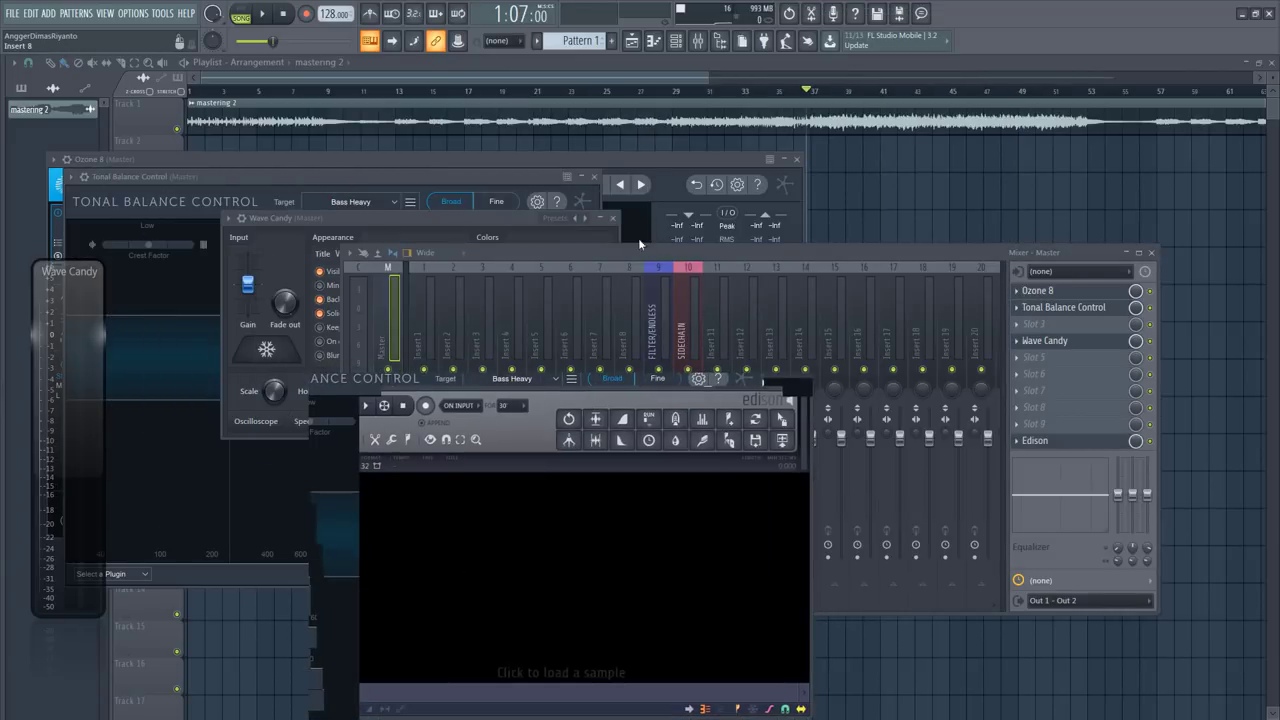
pyautogui.moveTo(606, 248)
pyautogui.mouseDown()
pyautogui.moveTo(730, 230)
pyautogui.moveTo(597, 260)
pyautogui.mouseUp()
pyautogui.click(396, 448)
pyautogui.click(262, 114)
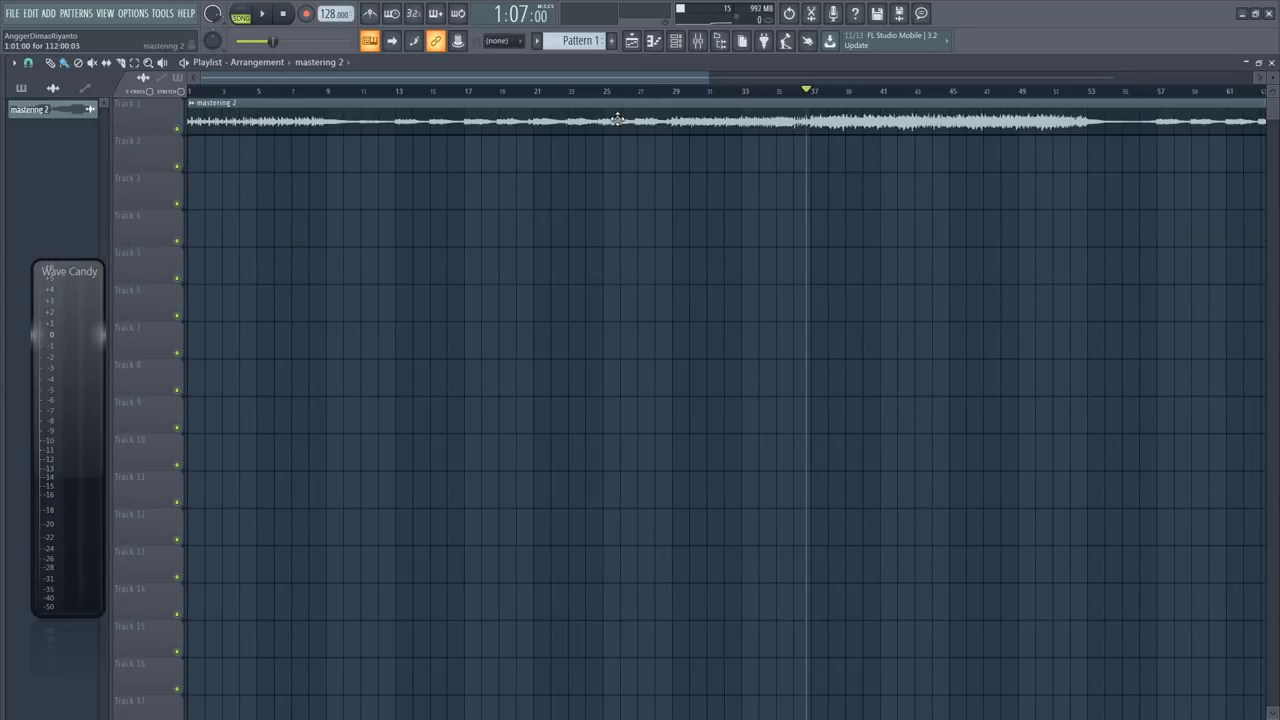
# Select a time range in the playlist over the loud section of the mastering 2 clip, starting at bar 37
pyautogui.moveTo(689, 77); pyautogui.dragTo(613, 83)
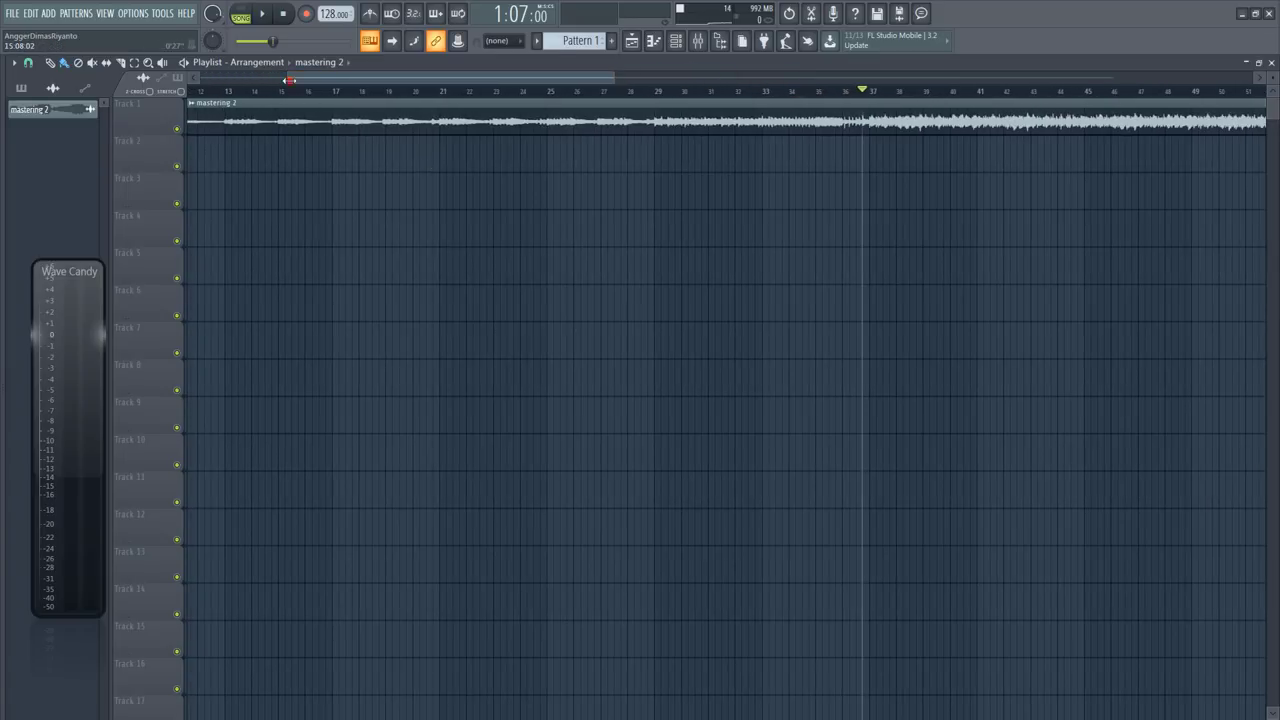
pyautogui.moveTo(287, 80); pyautogui.dragTo(429, 85)
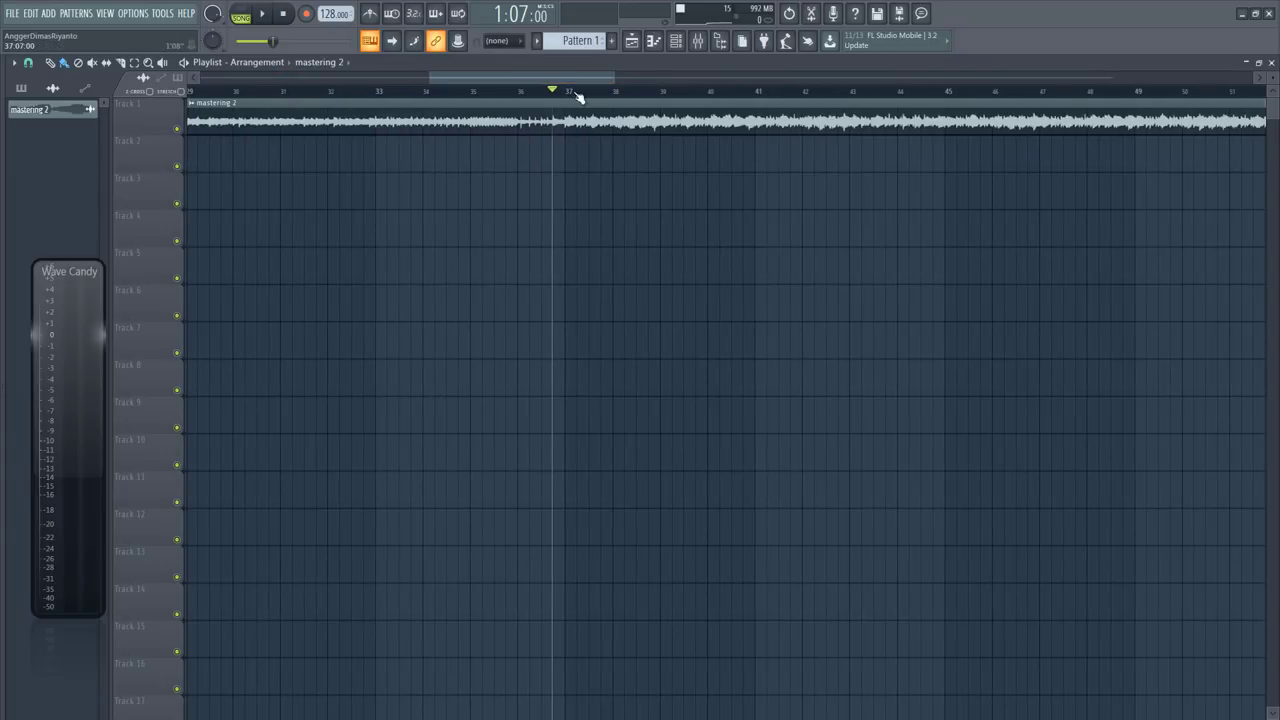
pyautogui.moveTo(432, 79); pyautogui.dragTo(467, 80)
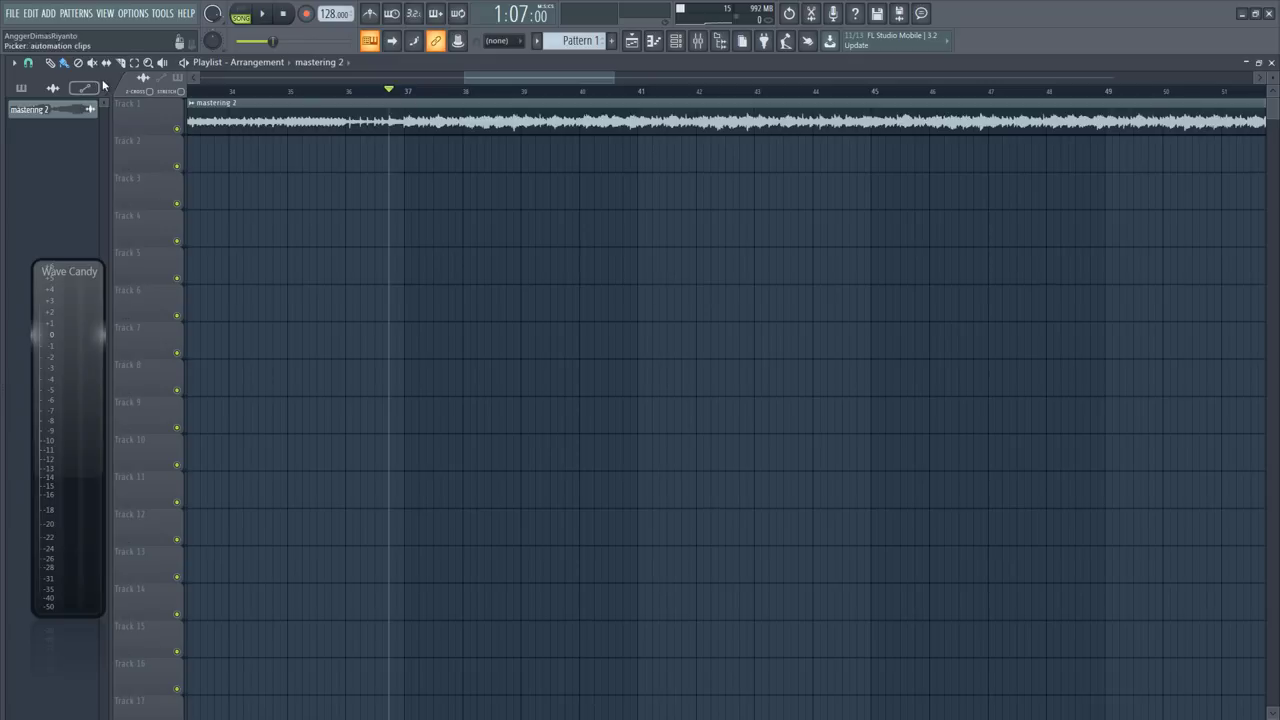
pyautogui.moveTo(404, 93); pyautogui.dragTo(735, 130)
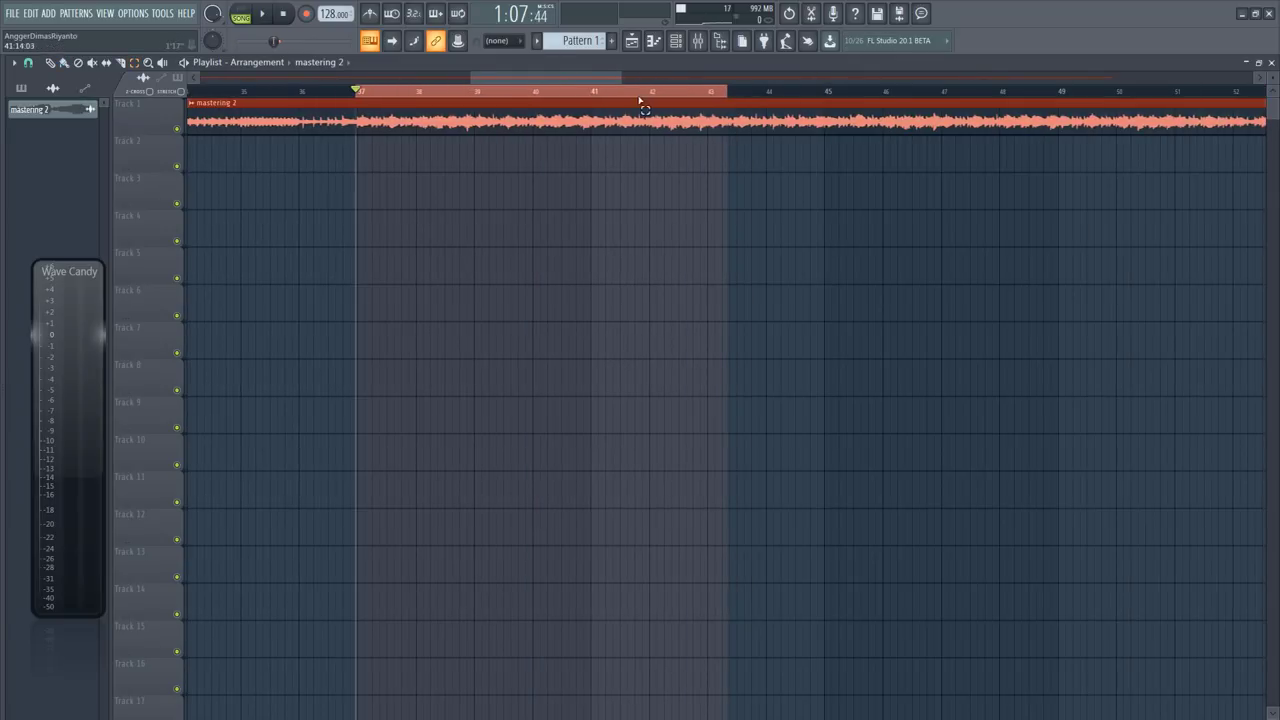
# Change the playlist's snap to a coarser grid and clear the current time selection
pyautogui.click(28, 63)
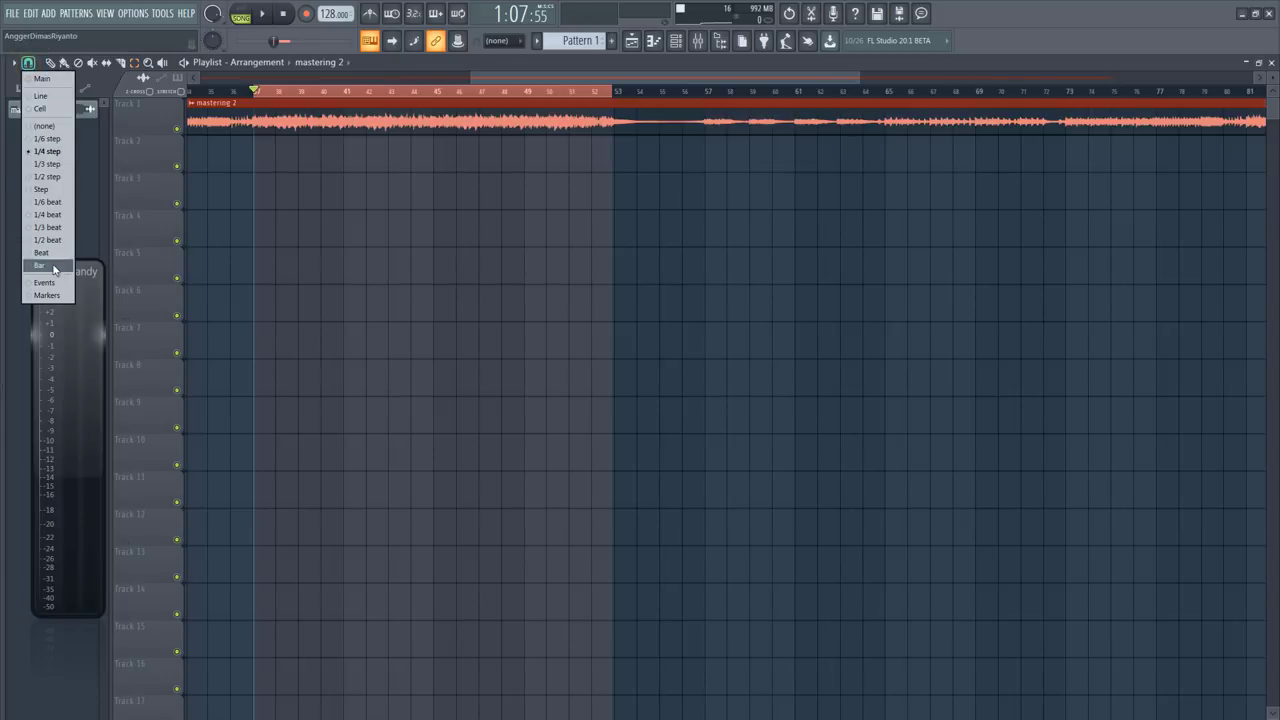
pyautogui.click(49, 257)
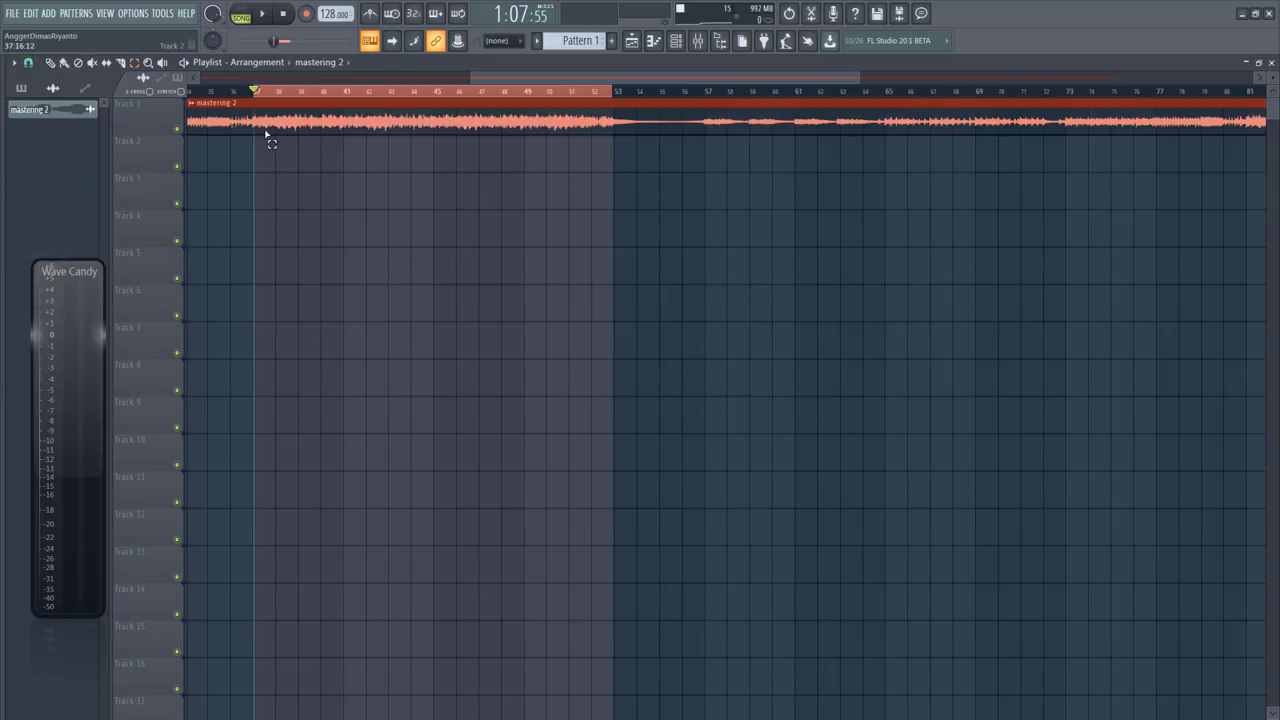
pyautogui.keyDown('ctrl'); pyautogui.click(252, 90); pyautogui.keyUp('ctrl')
pyautogui.moveTo(535, 80); pyautogui.dragTo(363, 143)
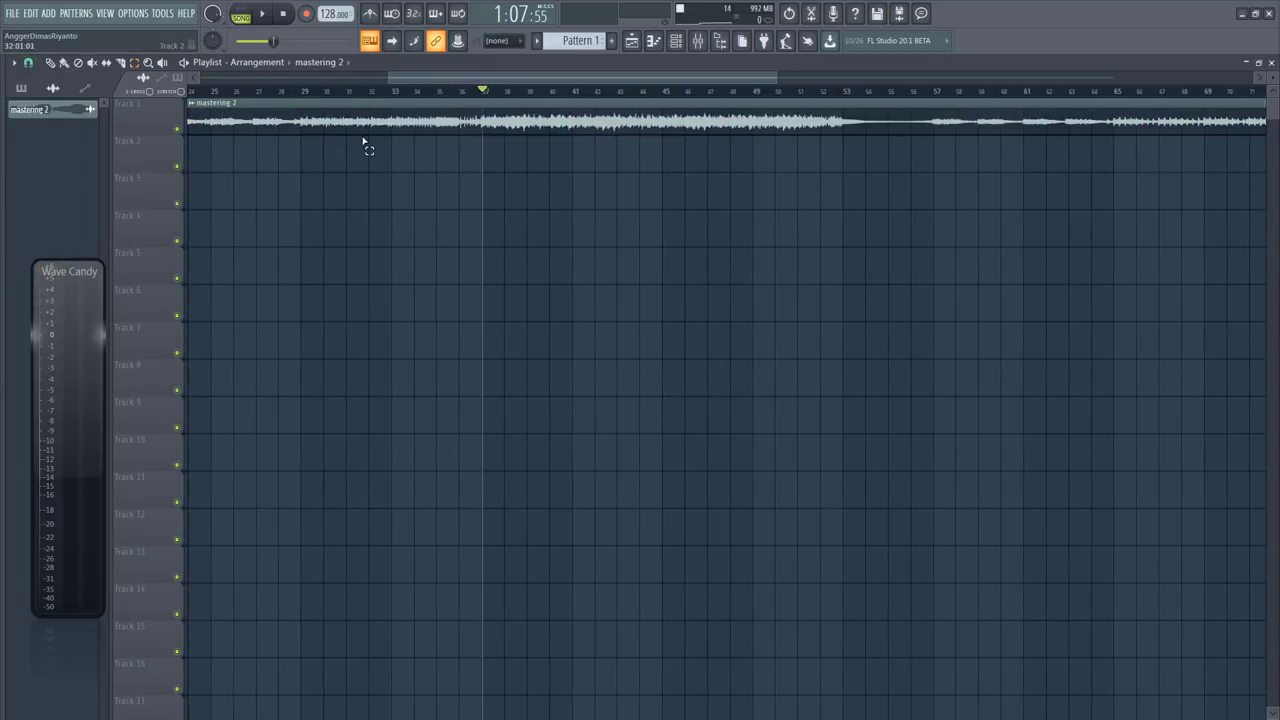
# Play the track from bar 36 to check its RMS level, and select bars 37 to 53 as the playback range
pyautogui.click(460, 92)
pyautogui.press('space')
pyautogui.rightClick(537, 228)
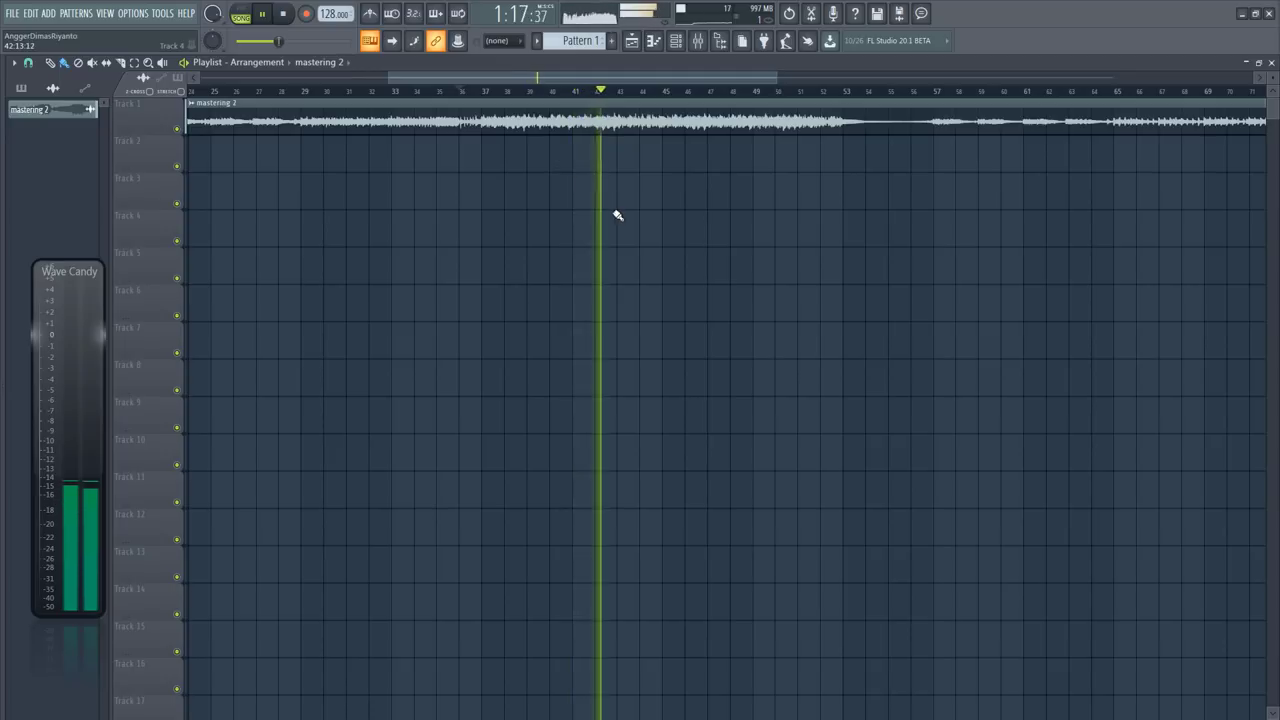
pyautogui.press('space')
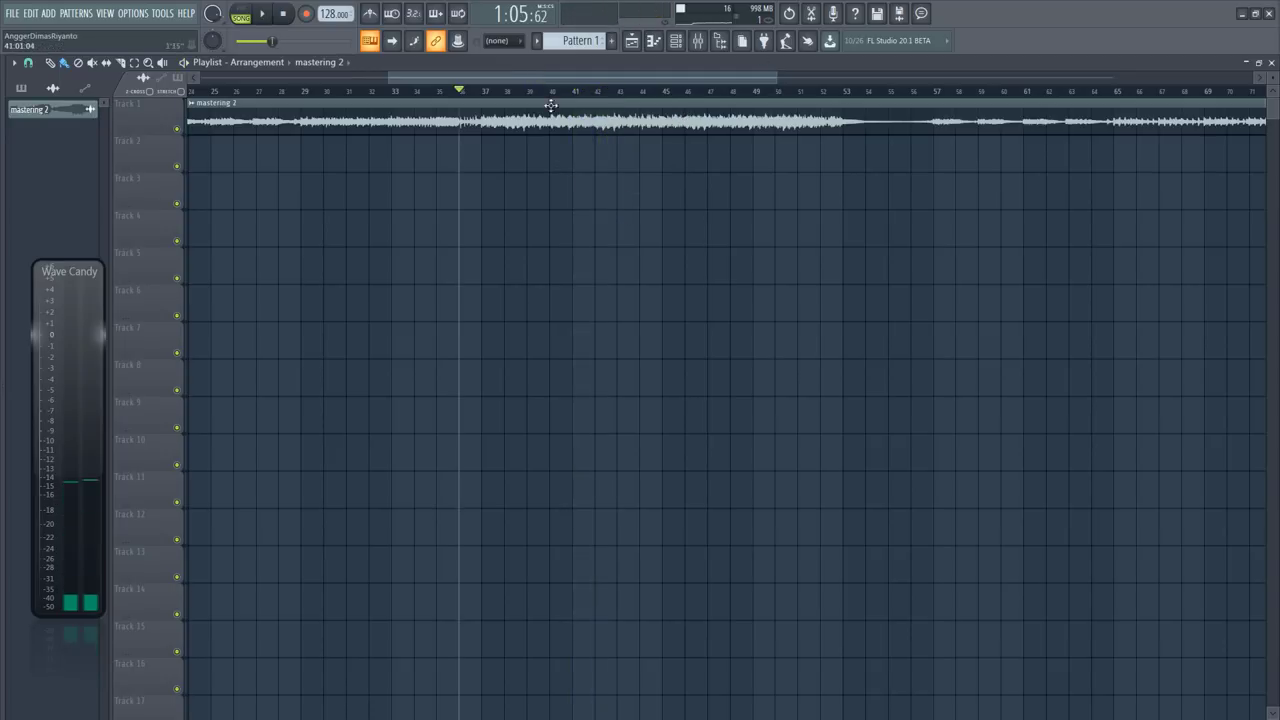
pyautogui.moveTo(482, 100); pyautogui.dragTo(845, 110)
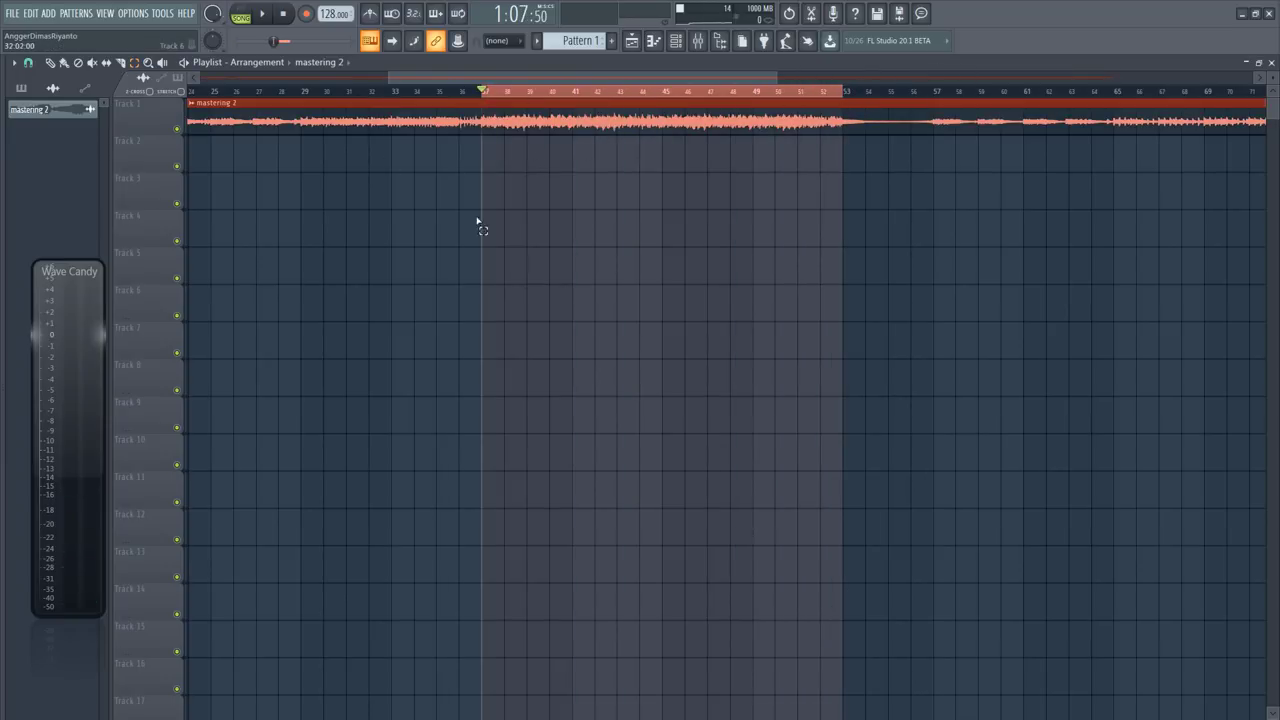
# Open the mixer and bring up Tonal Balance Control from the Master track, arranging both windows so the plugin is fully visible
pyautogui.press('F9')
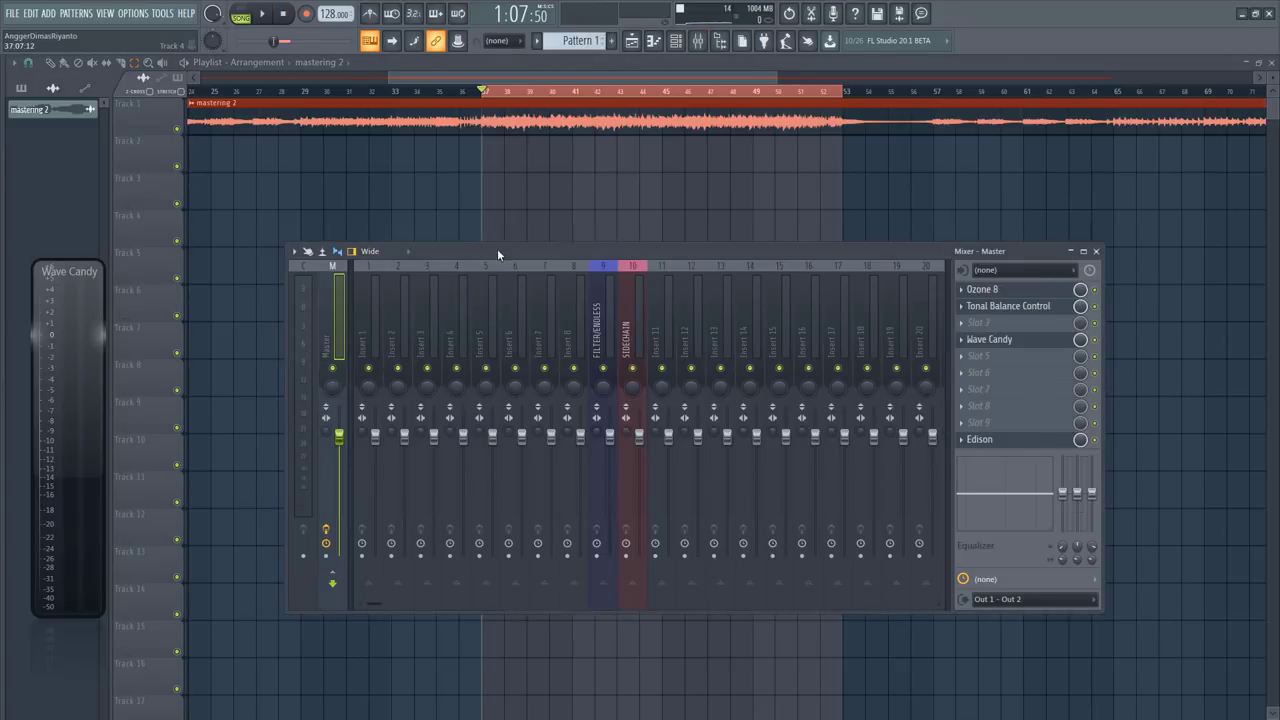
pyautogui.moveTo(497, 248); pyautogui.dragTo(351, 177)
pyautogui.click(905, 235)
pyautogui.click(906, 239)
pyautogui.click(906, 239)
pyautogui.moveTo(318, 176); pyautogui.dragTo(444, 127)
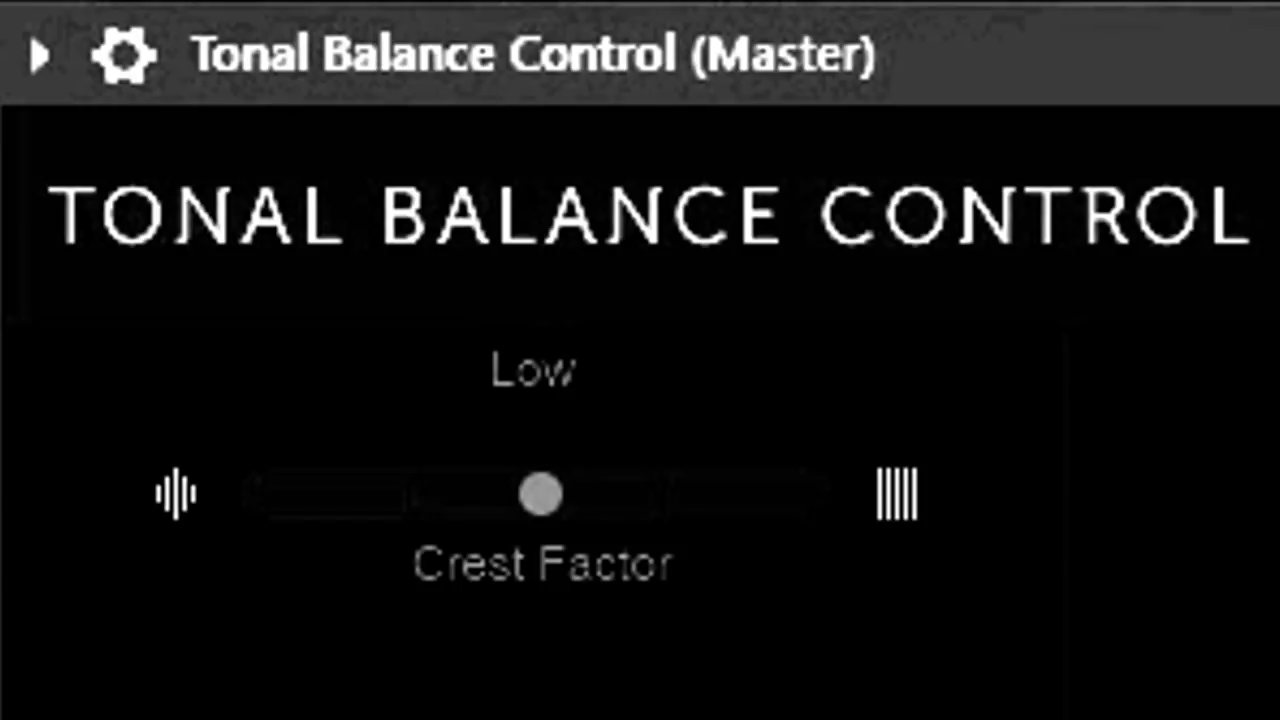
pyautogui.moveTo(775, 176); pyautogui.dragTo(815, 571)
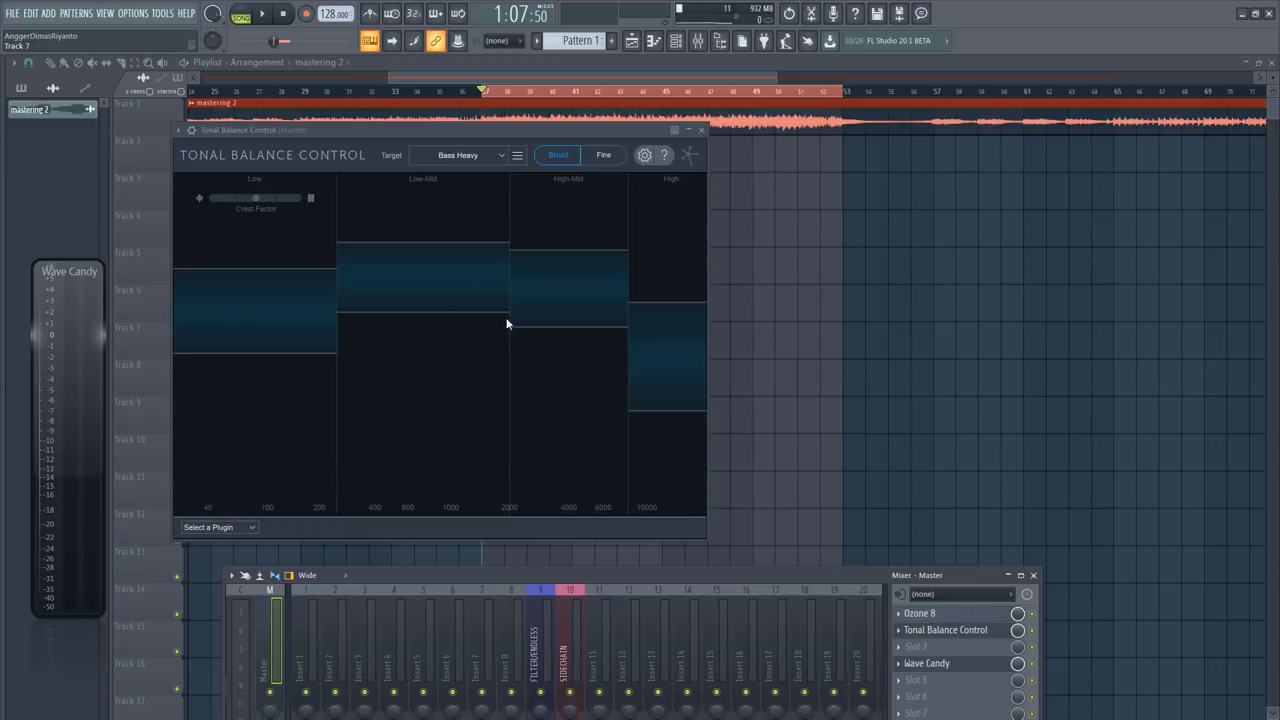
# Try the Modern target in Tonal Balance Control and return the target to Bass Heavy
pyautogui.click(458, 155)
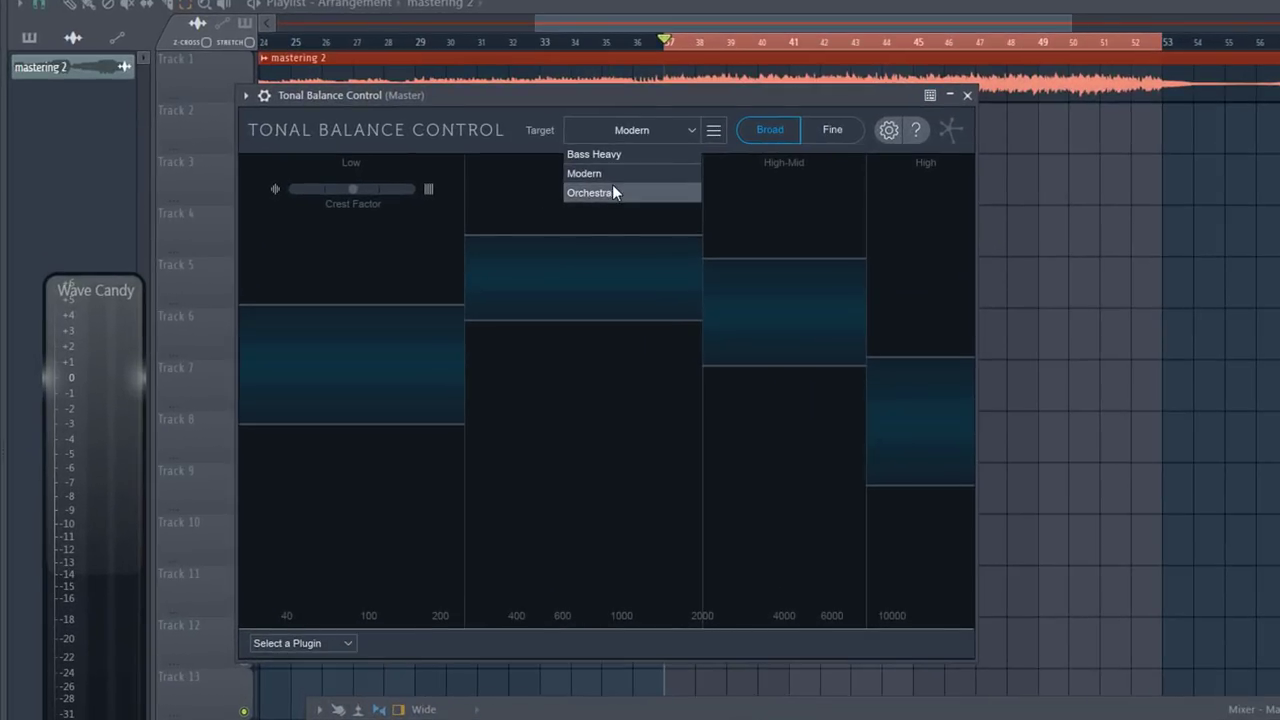
pyautogui.click(443, 196)
pyautogui.click(626, 131)
pyautogui.click(612, 156)
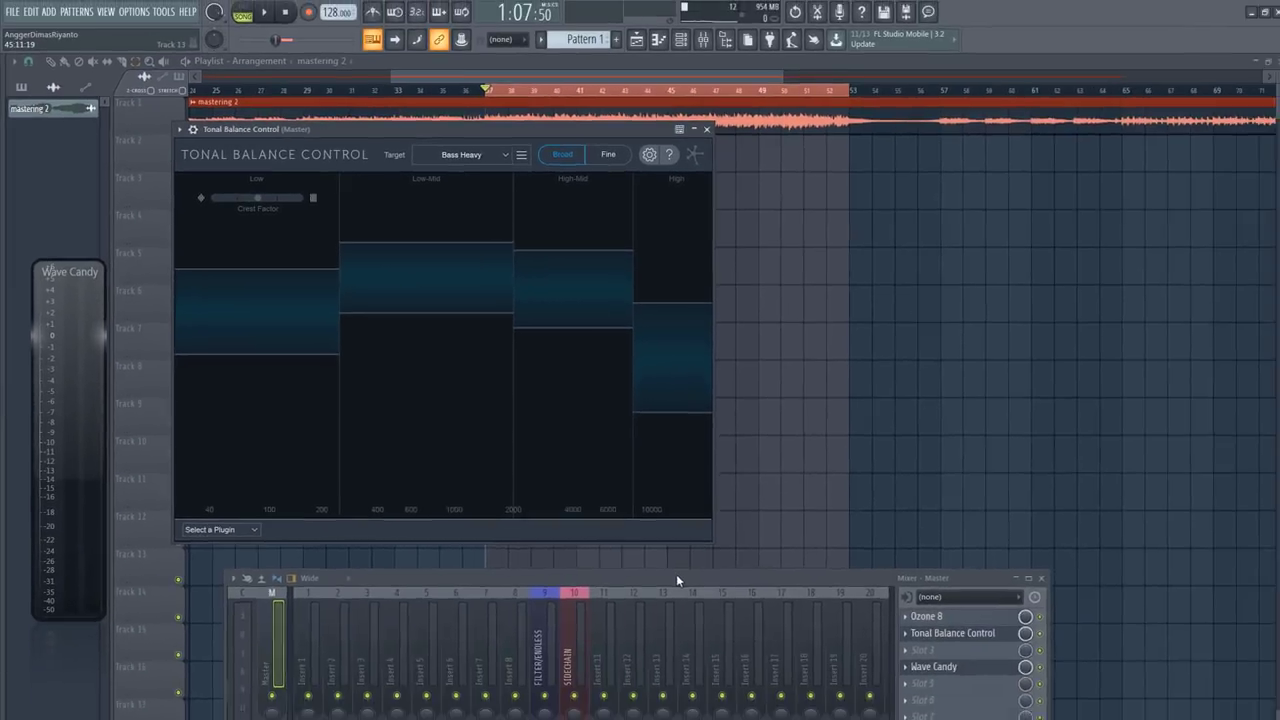
# Play the selected range through Tonal Balance Control and switch its display to the Fine view
pyautogui.moveTo(925, 706); pyautogui.dragTo(992, 366)
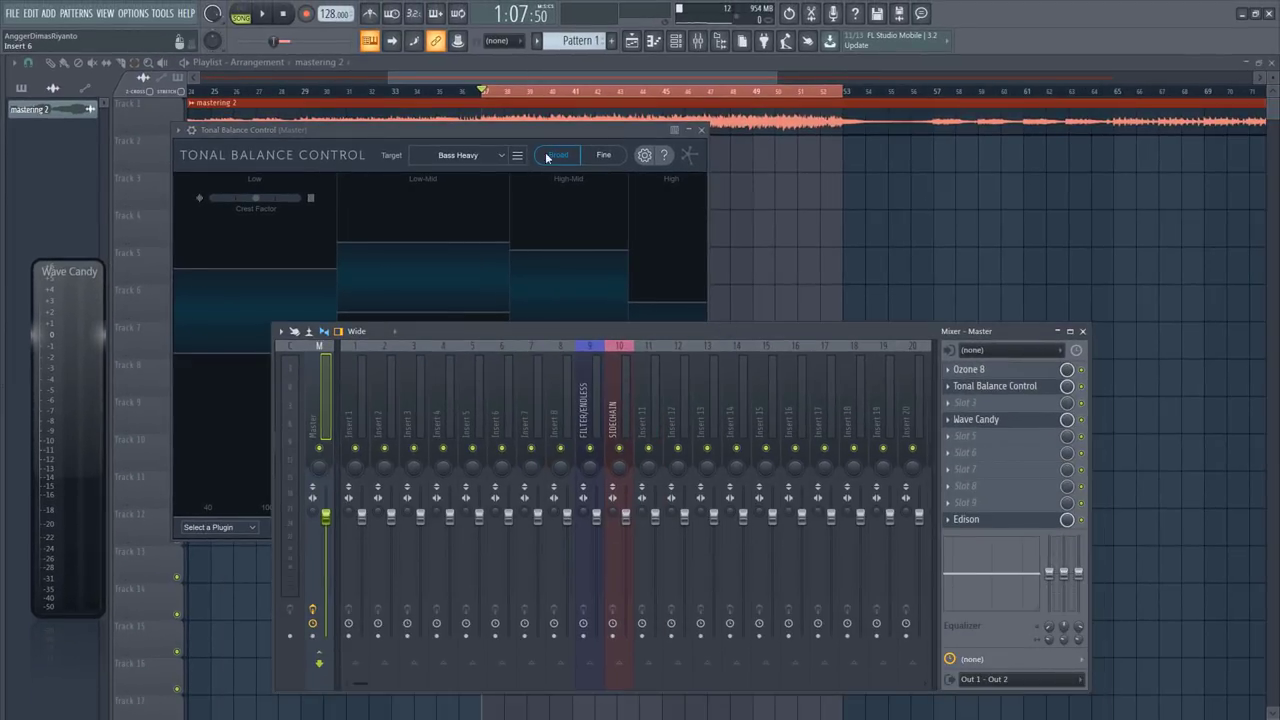
pyautogui.click(465, 130)
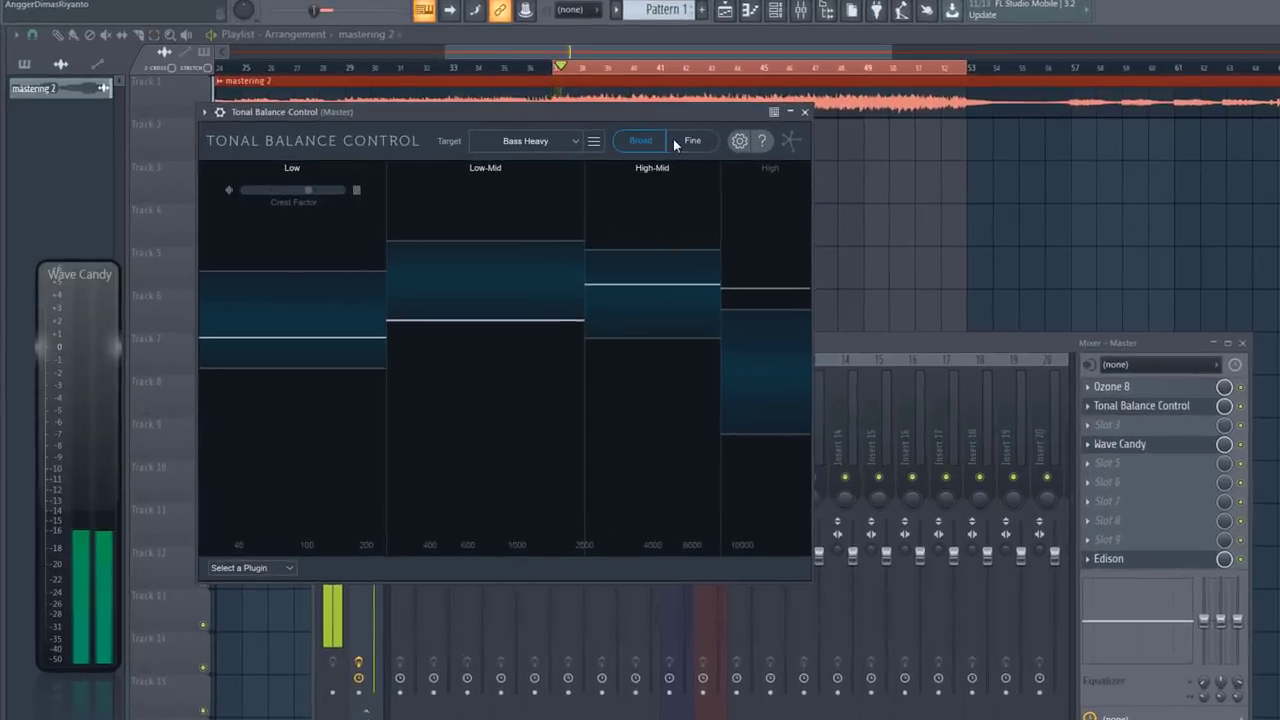
pyautogui.click(672, 142)
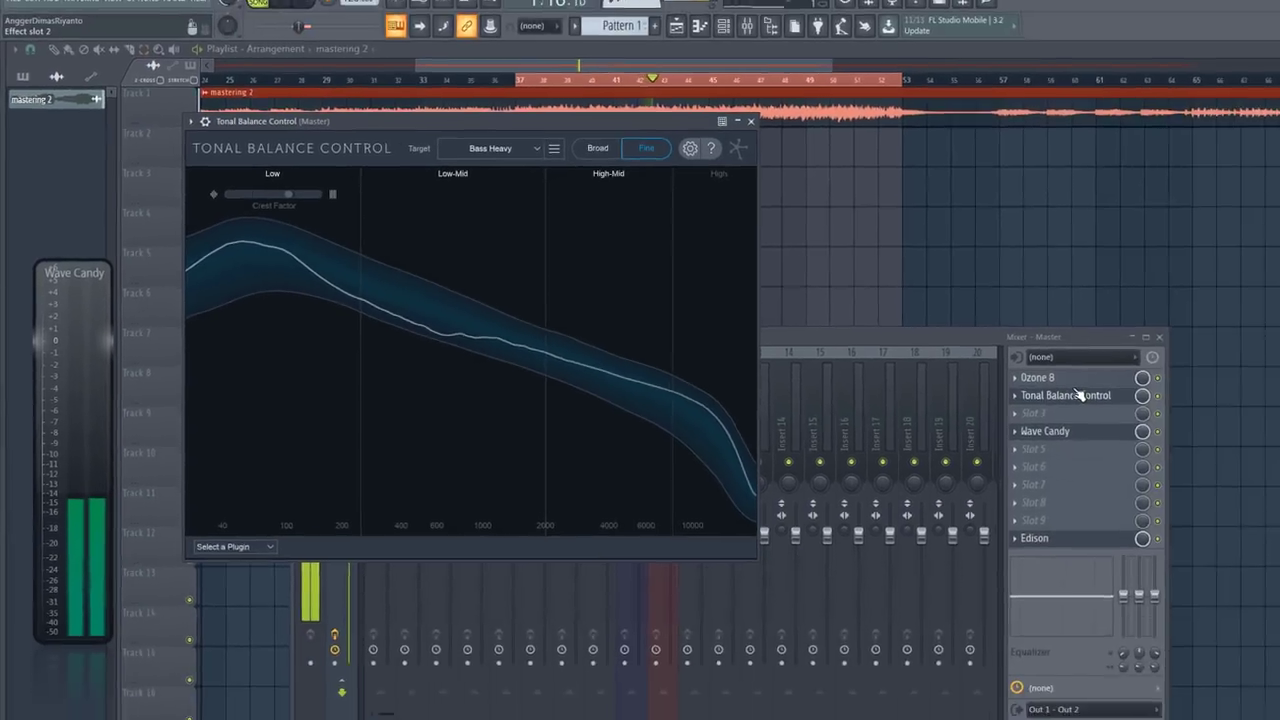
# Open Ozone 8 from the Master track and remove its Dynamics and Maximizer modules, keeping only the Equalizer
pyautogui.click(1069, 379)
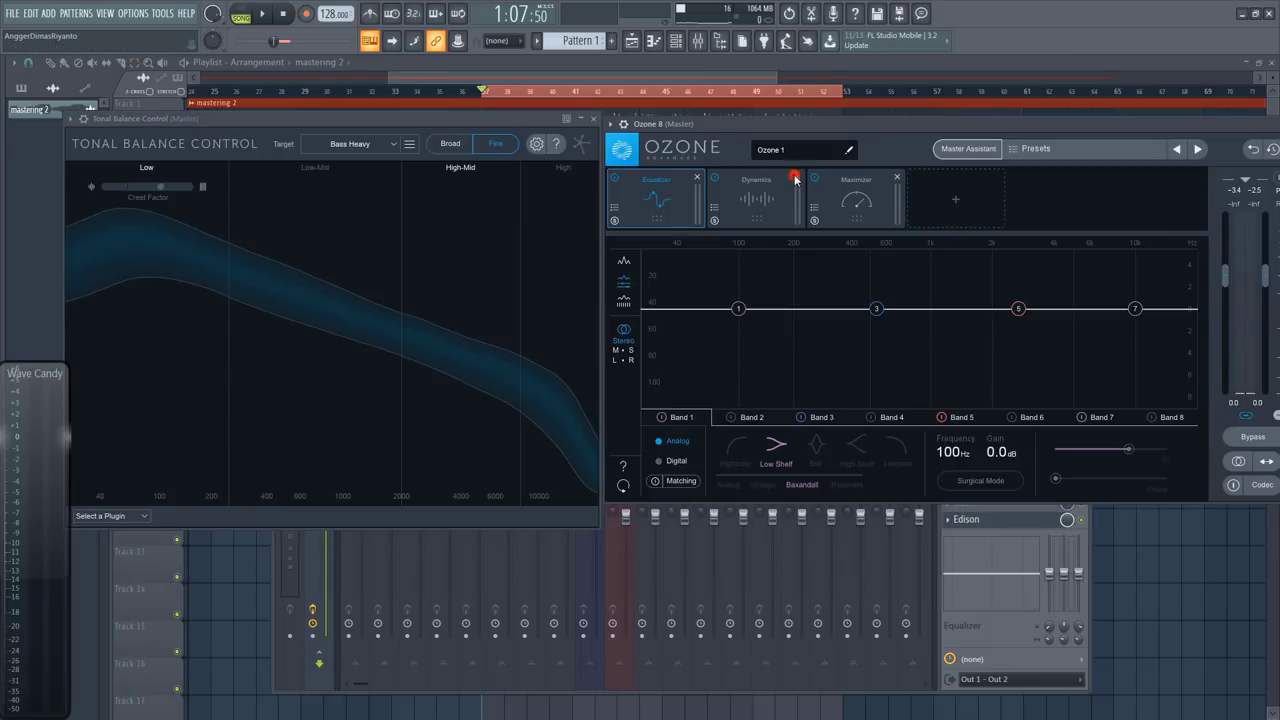
pyautogui.click(795, 178)
pyautogui.click(799, 177)
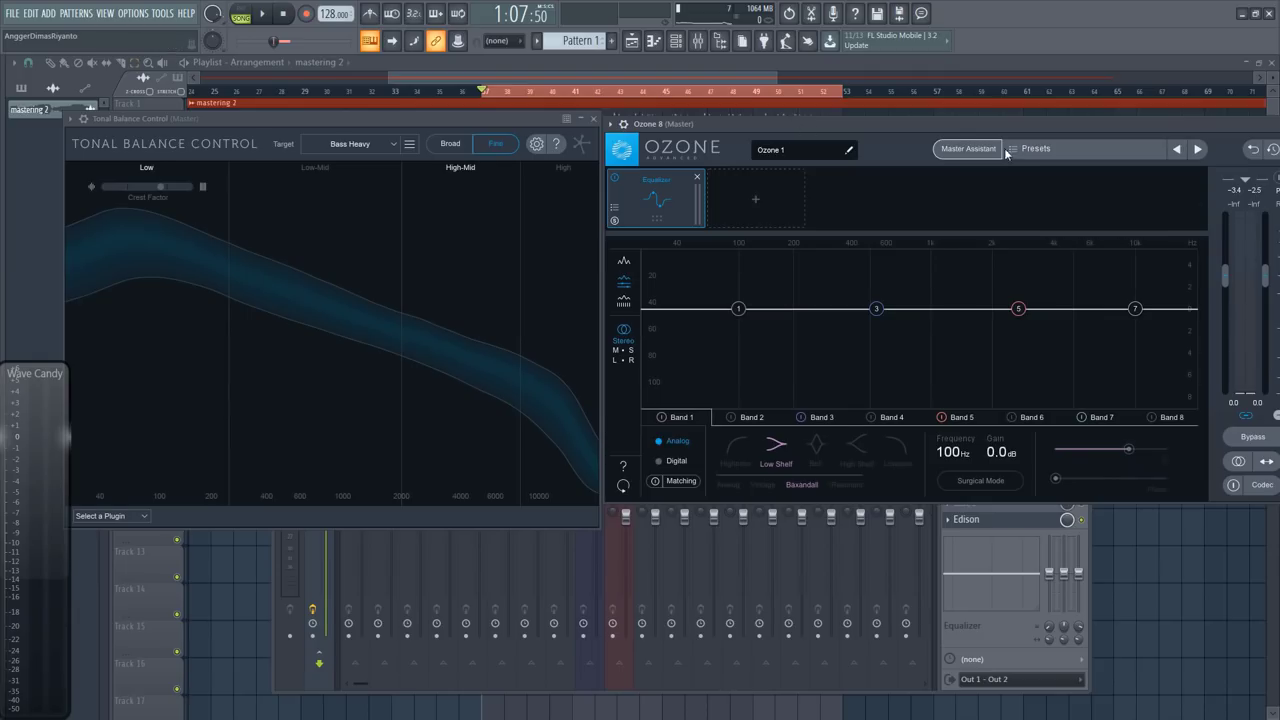
pyautogui.click(972, 148)
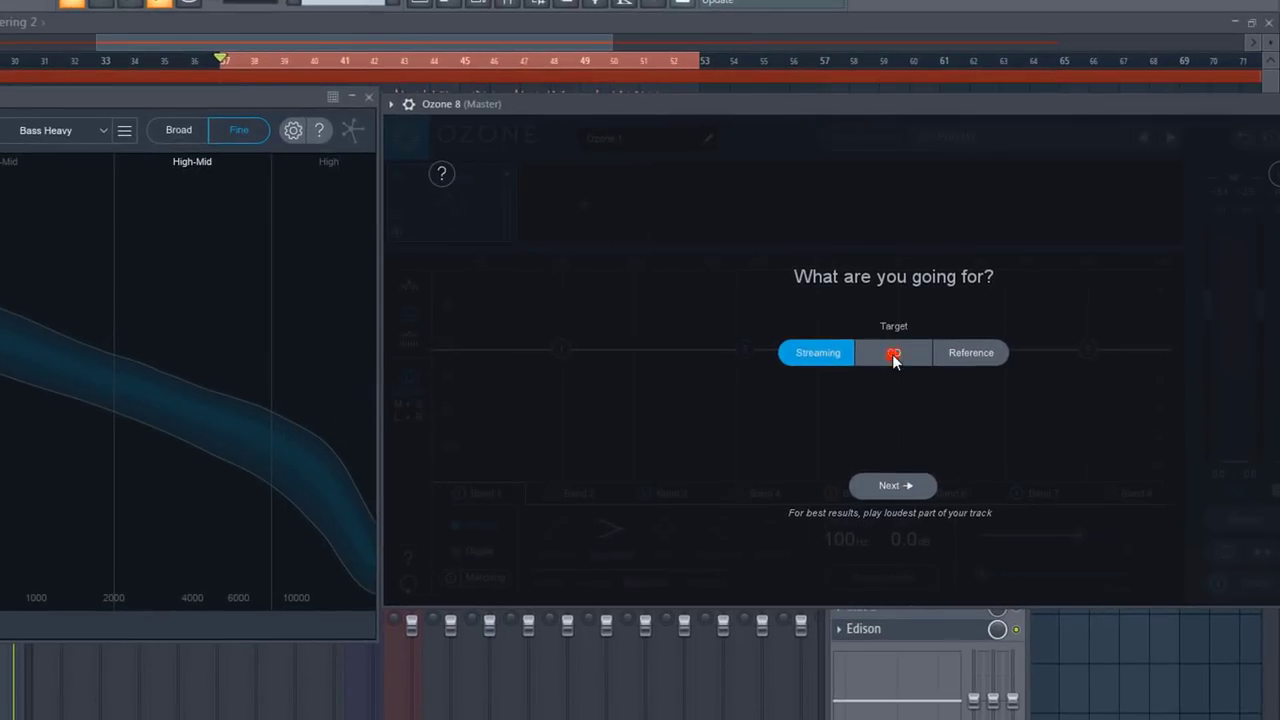
pyautogui.click(893, 354)
pyautogui.click(980, 412)
pyautogui.moveTo(954, 100); pyautogui.dragTo(675, 90)
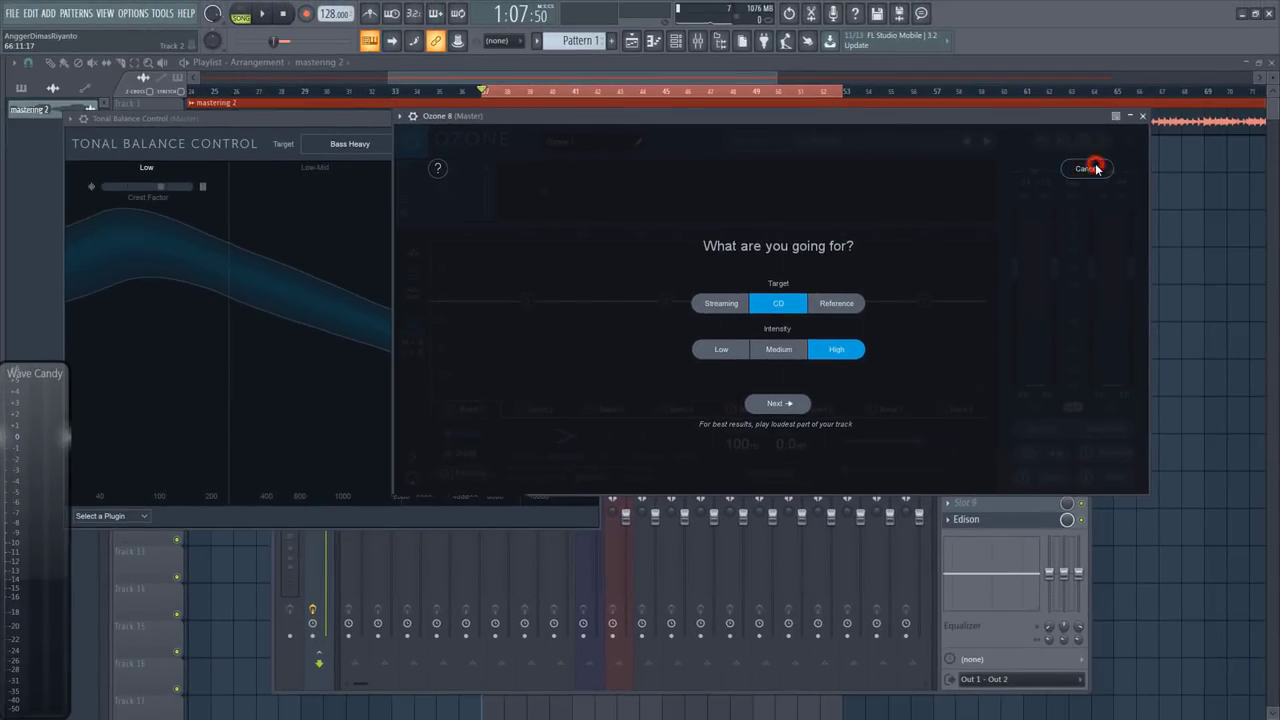
pyautogui.click(1090, 168)
# While the range plays, boost Equalizer band 3 by 2.2 dB at 590 Hz and lower the band 7 high shelf by 0.6 dB at 10.8 kHz
pyautogui.moveTo(592, 119); pyautogui.dragTo(728, 123)
pyautogui.moveTo(400, 120); pyautogui.dragTo(390, 120)
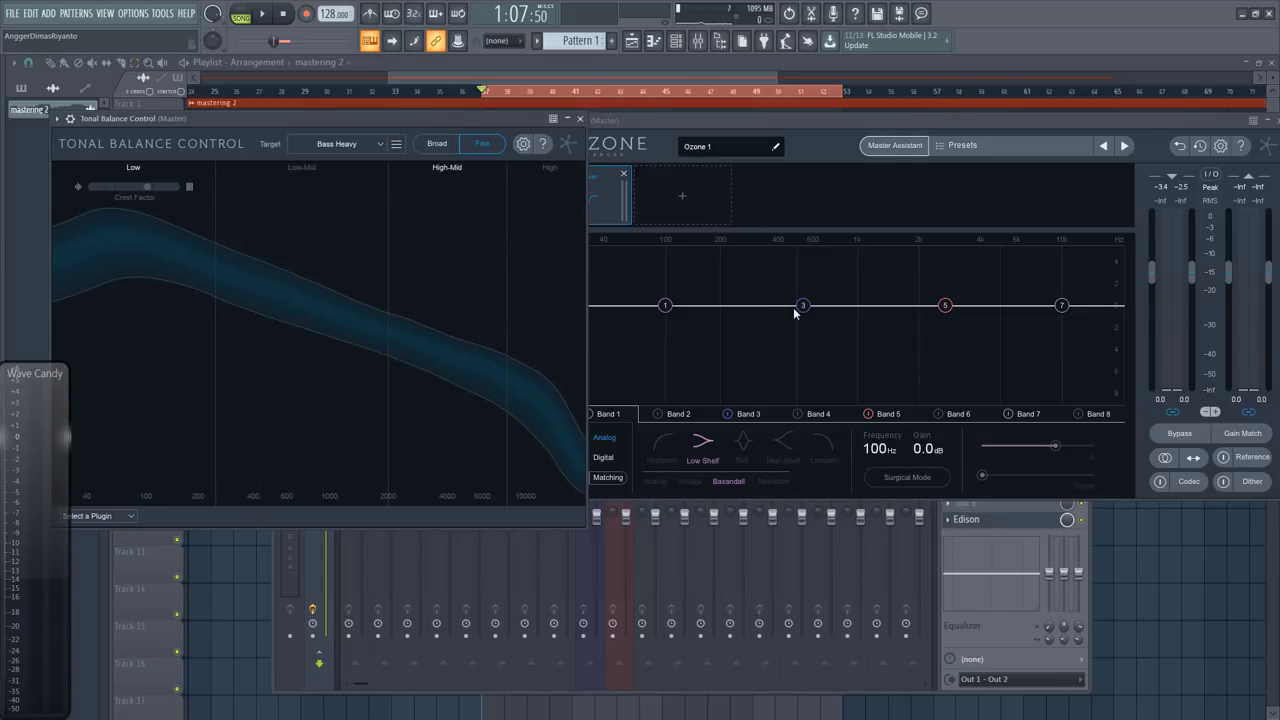
pyautogui.press('space')
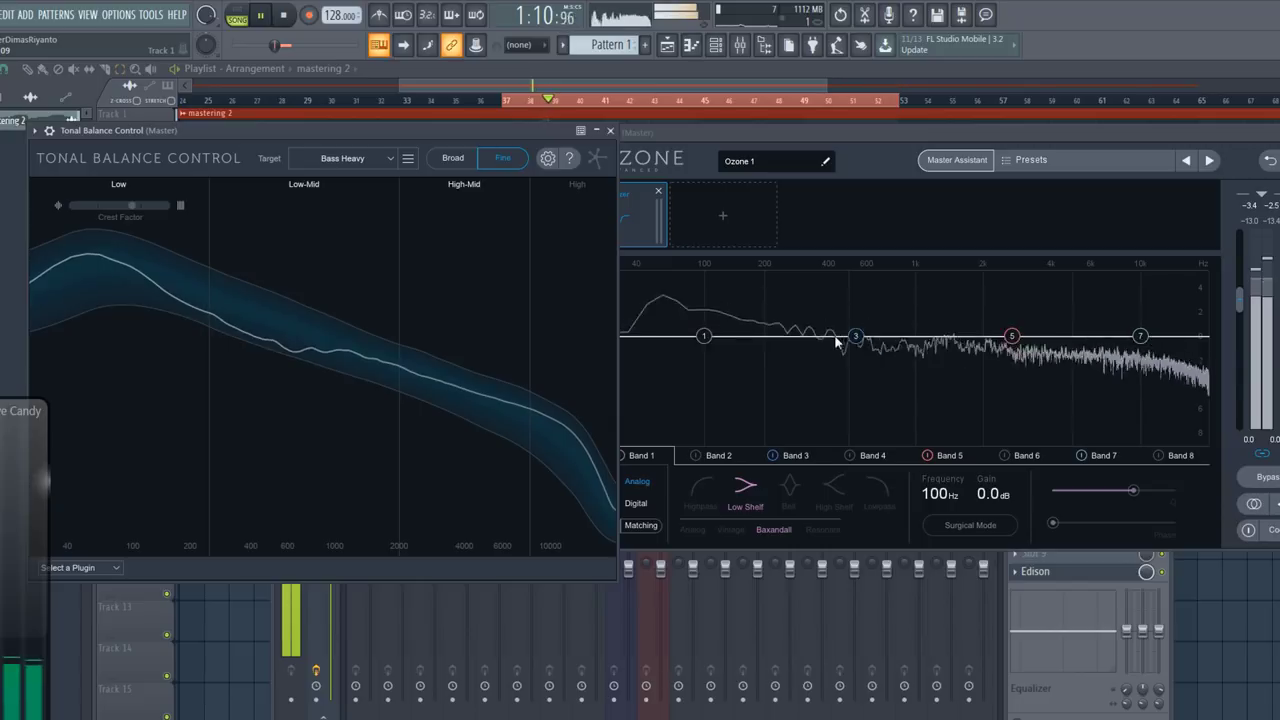
pyautogui.moveTo(857, 338); pyautogui.dragTo(868, 313)
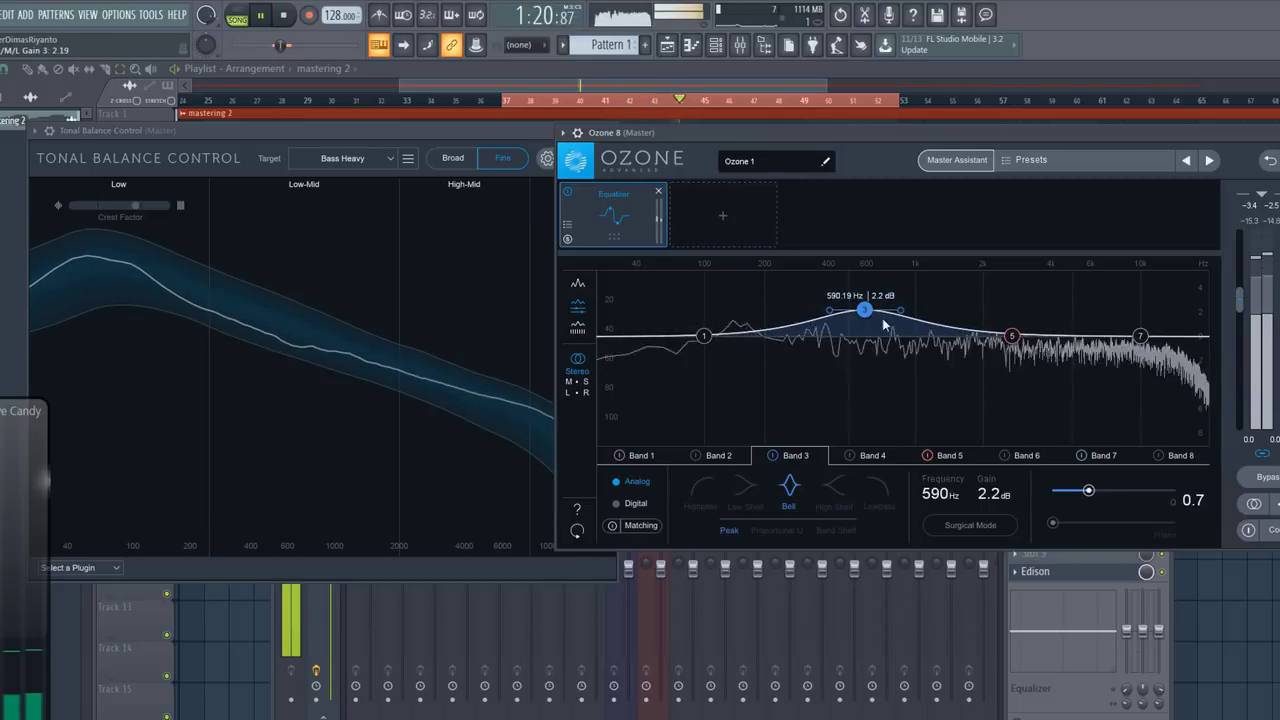
pyautogui.click(465, 130)
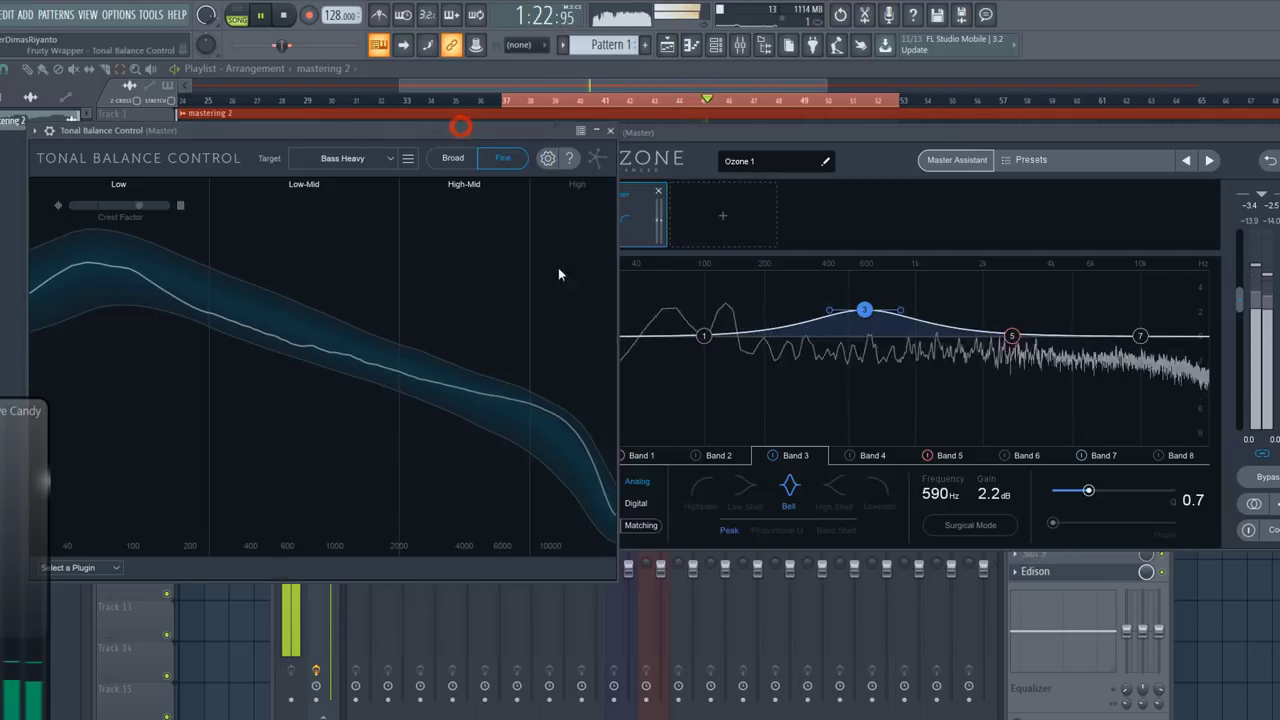
pyautogui.moveTo(1145, 337); pyautogui.dragTo(1150, 348)
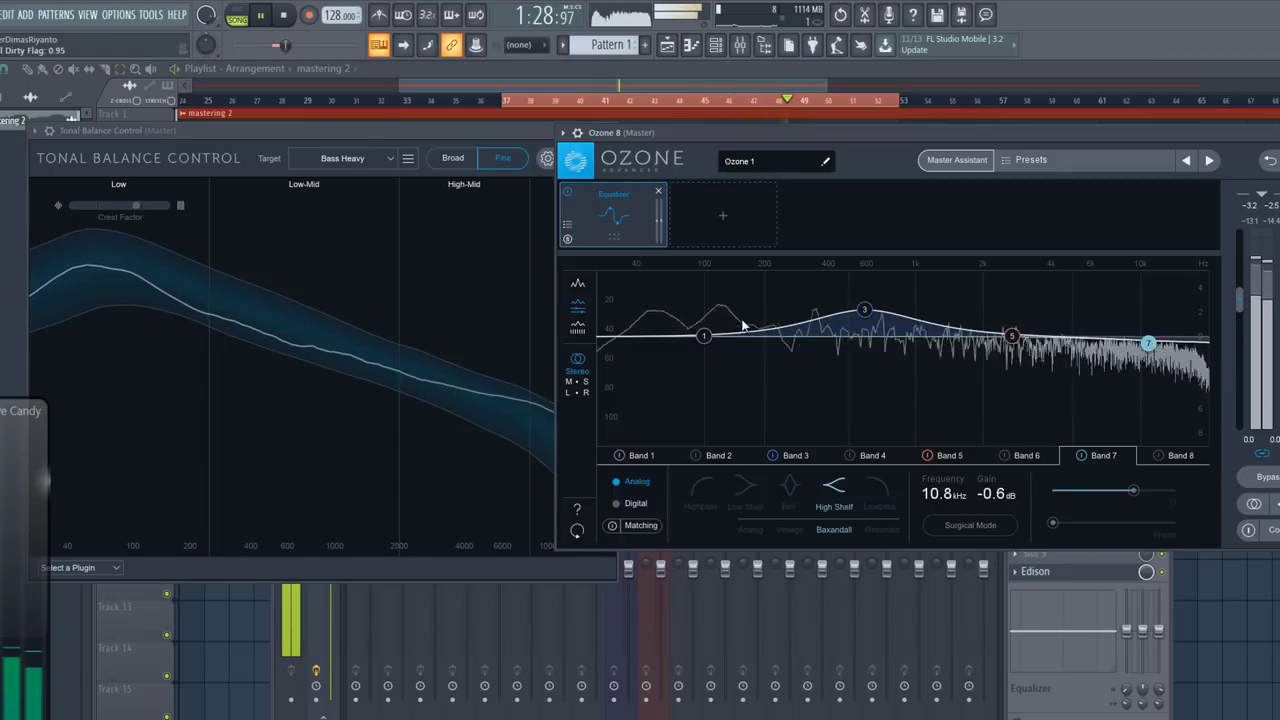
# Stop playback and add a Dynamic EQ module after the Equalizer in Ozone 8
pyautogui.press('space')
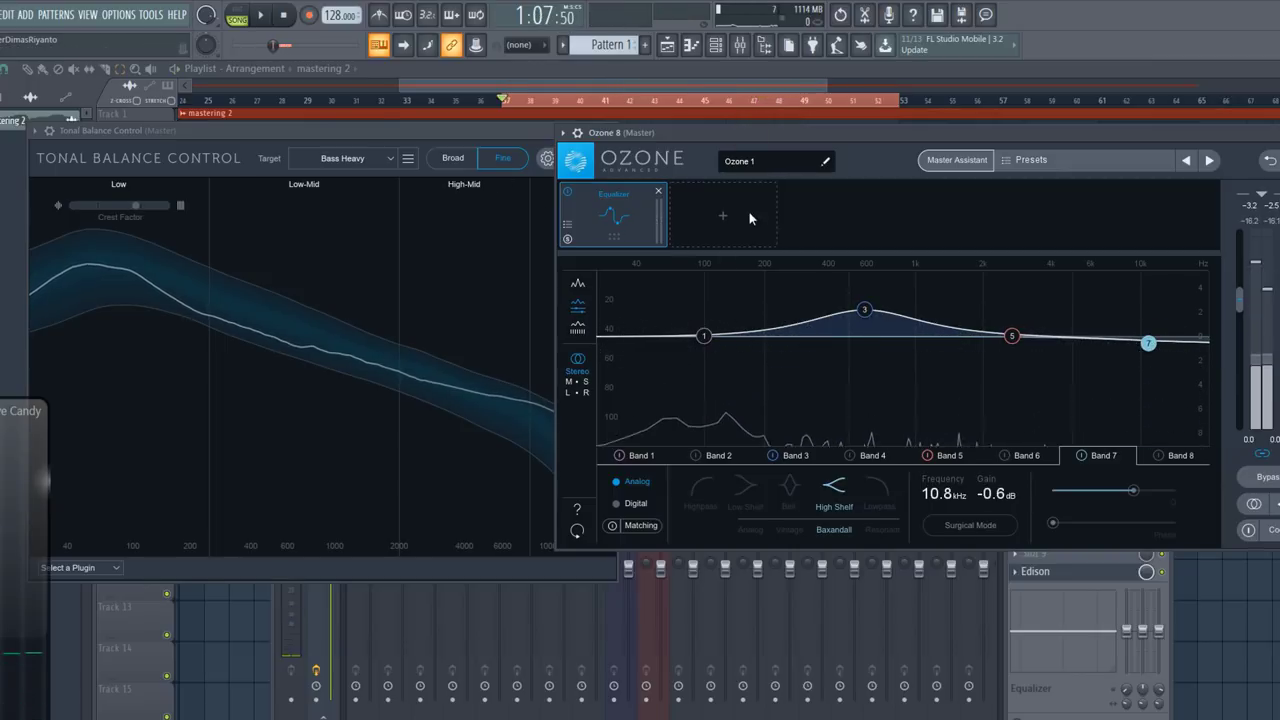
pyautogui.click(721, 212)
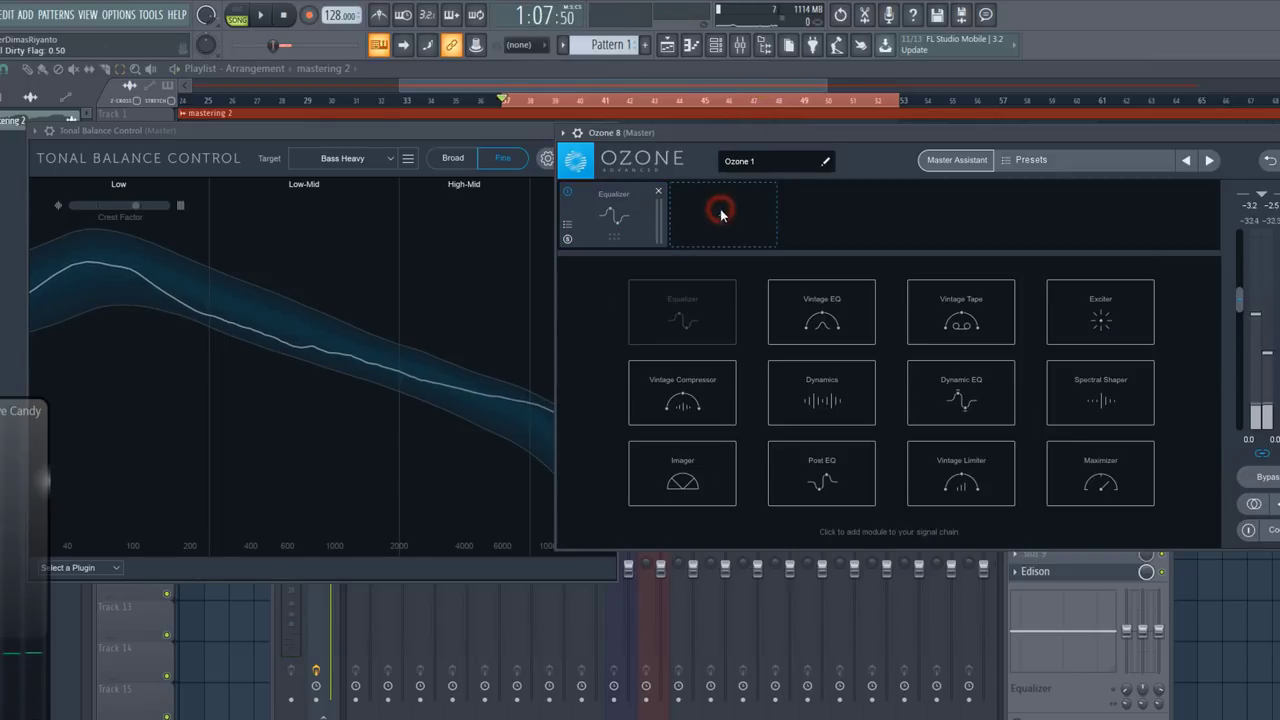
pyautogui.click(947, 399)
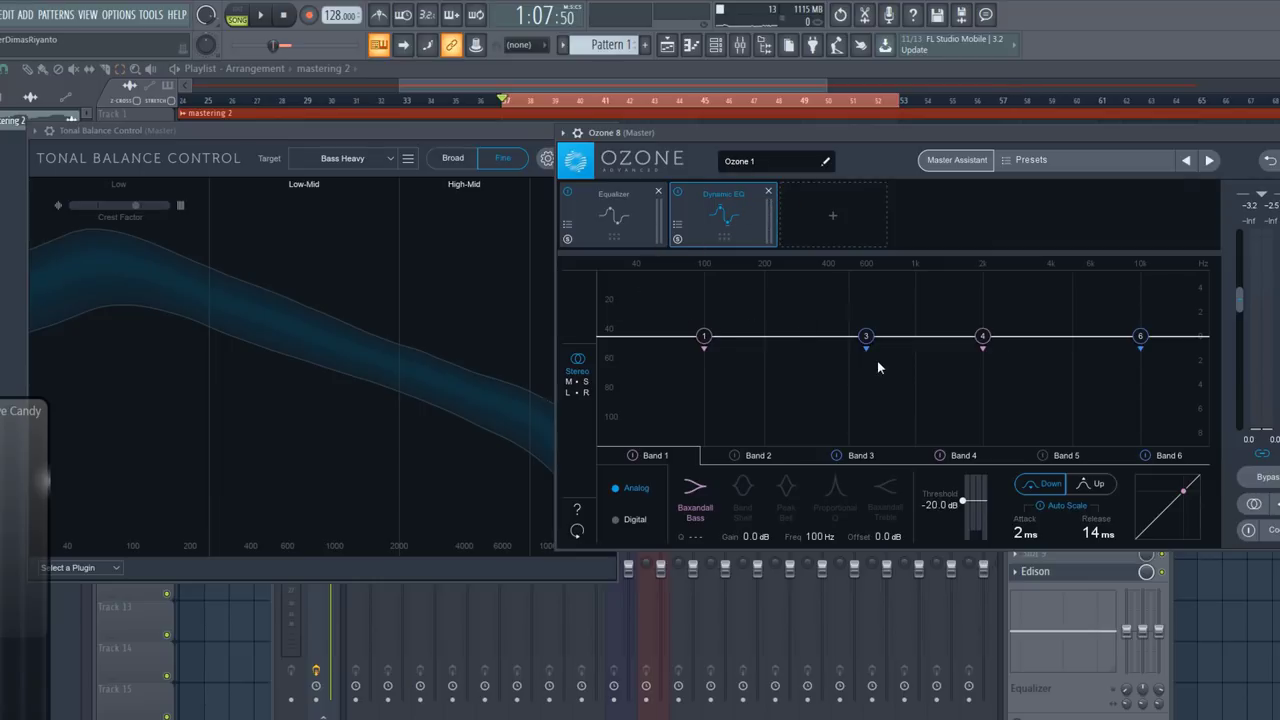
# Try cuts and a boost at different frequencies on Dynamic EQ band 3, and return it to 0 dB at 600 Hz
pyautogui.moveTo(866, 337); pyautogui.dragTo(862, 355)
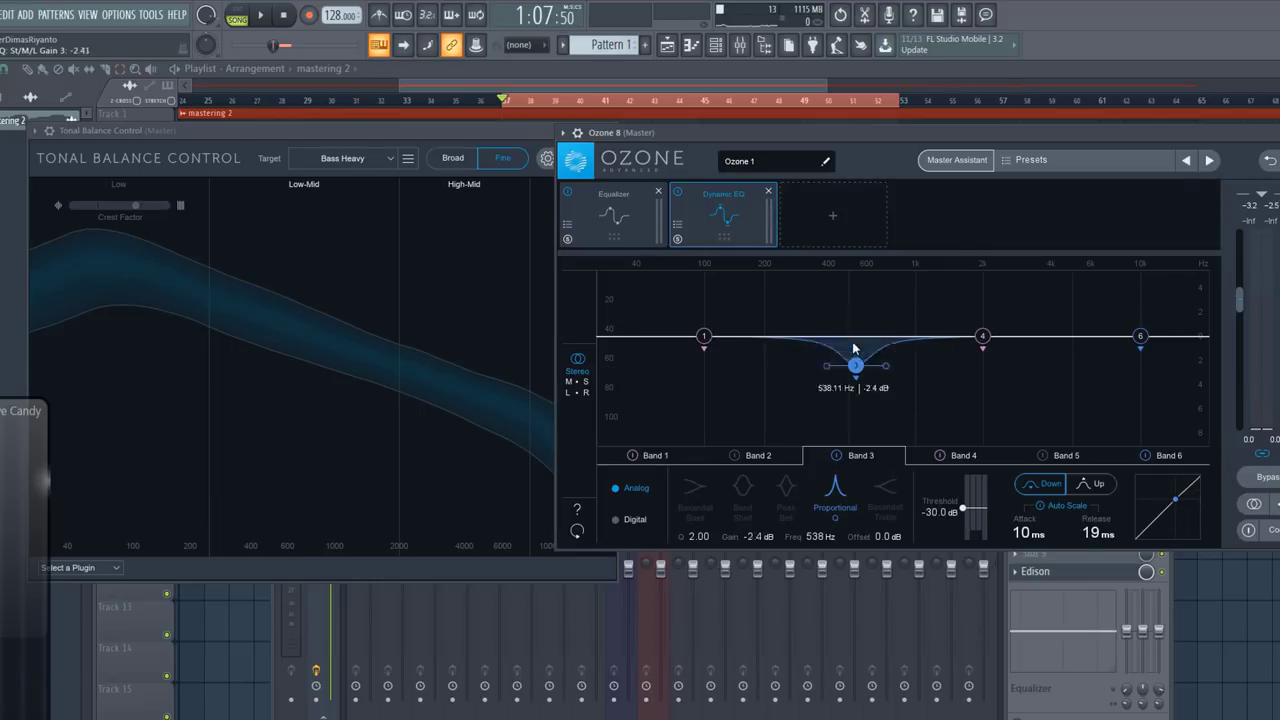
pyautogui.moveTo(828, 368); pyautogui.dragTo(860, 343)
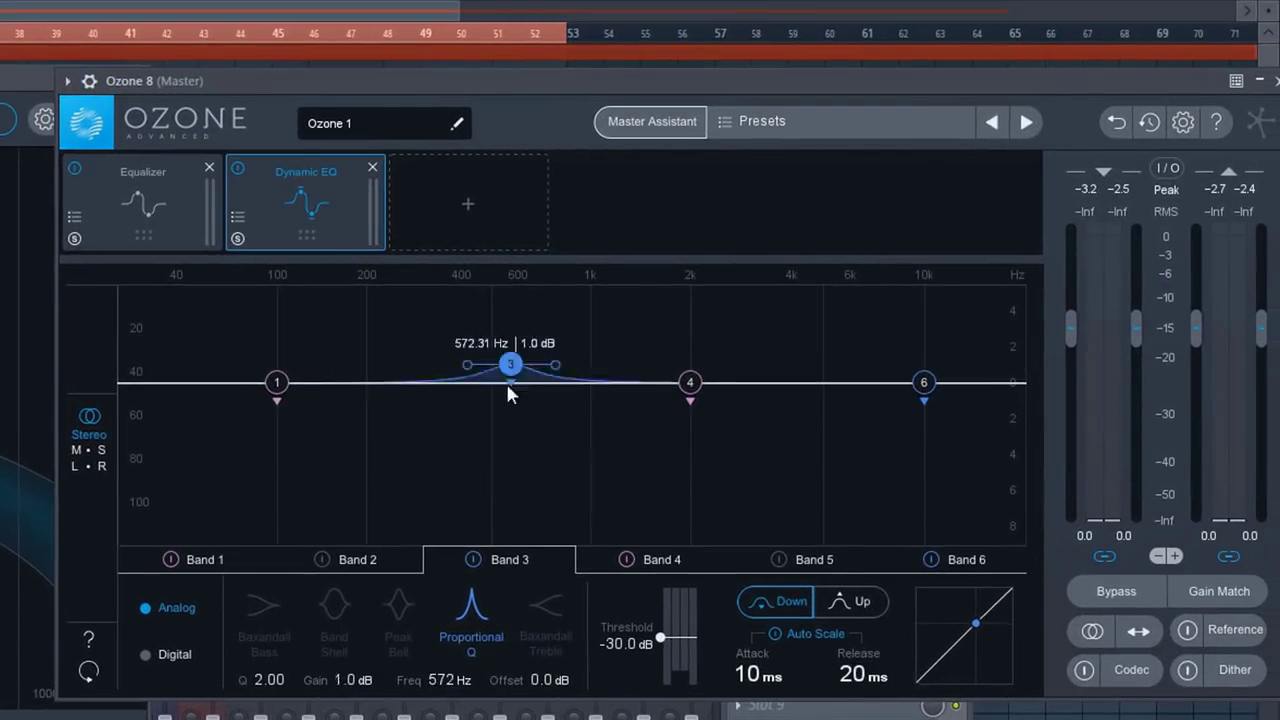
pyautogui.moveTo(508, 385); pyautogui.dragTo(495, 436)
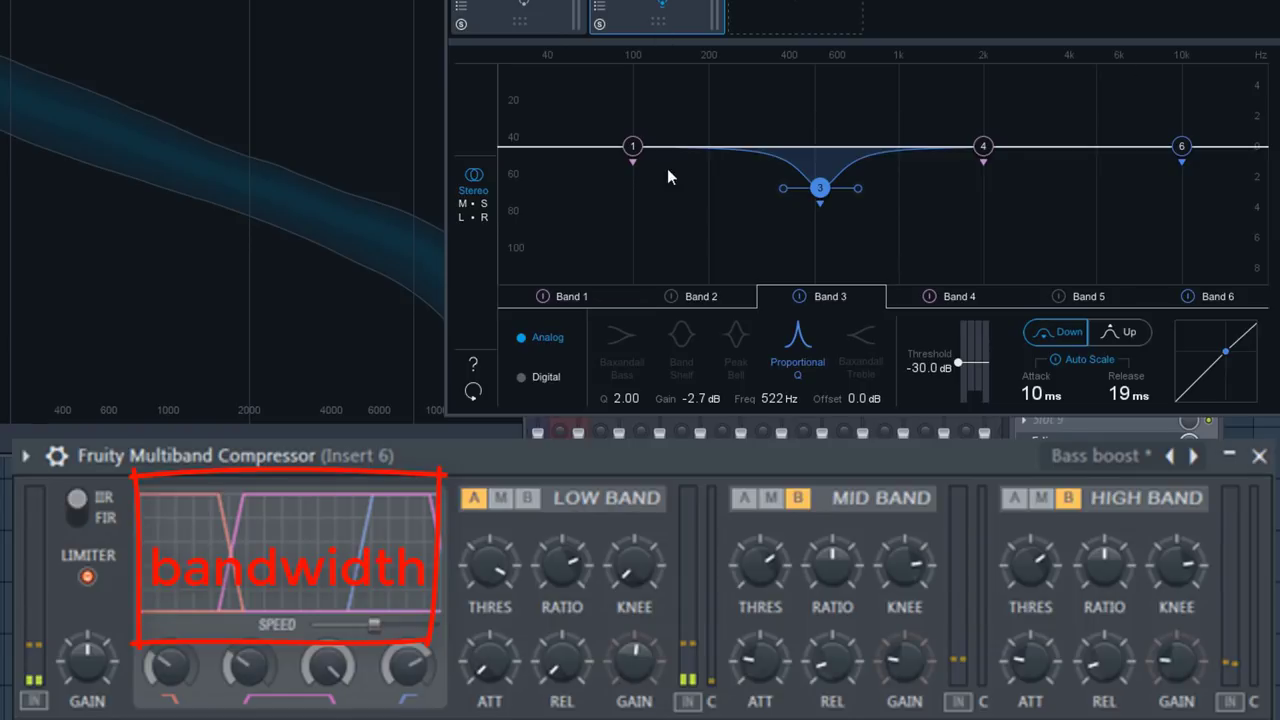
pyautogui.moveTo(821, 188); pyautogui.dragTo(880, 188)
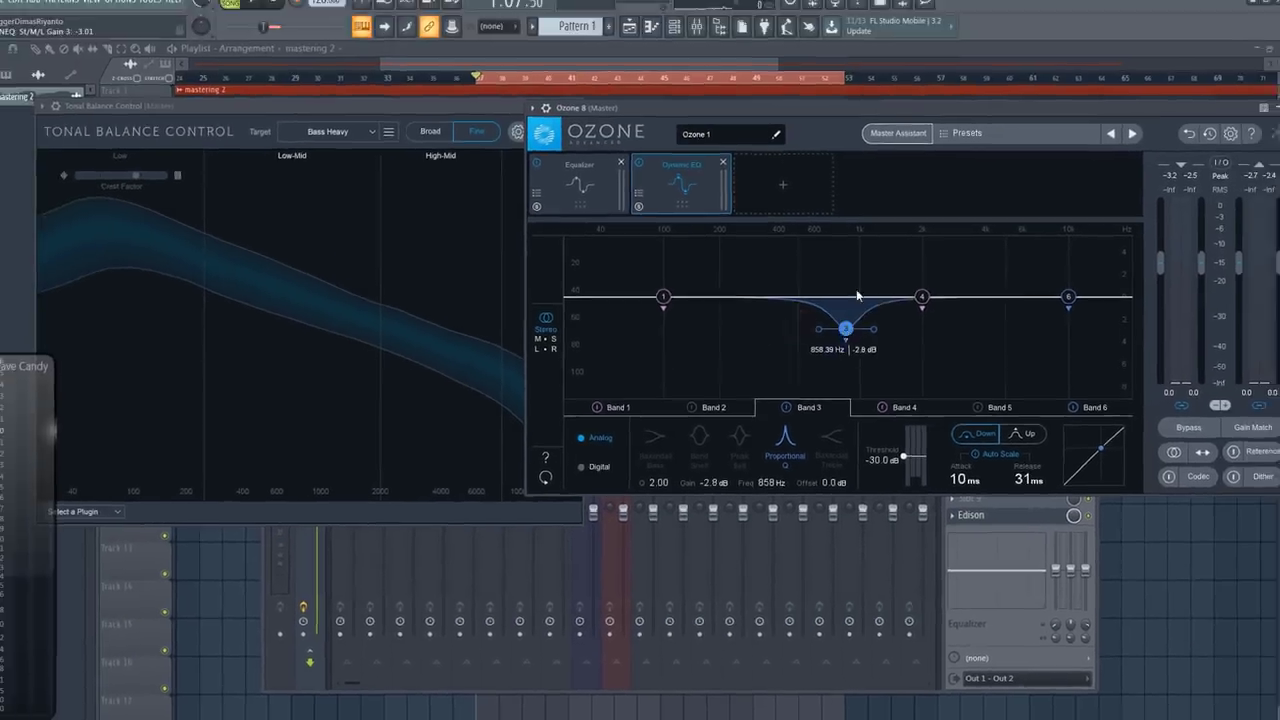
pyautogui.moveTo(845, 328); pyautogui.dragTo(818, 336)
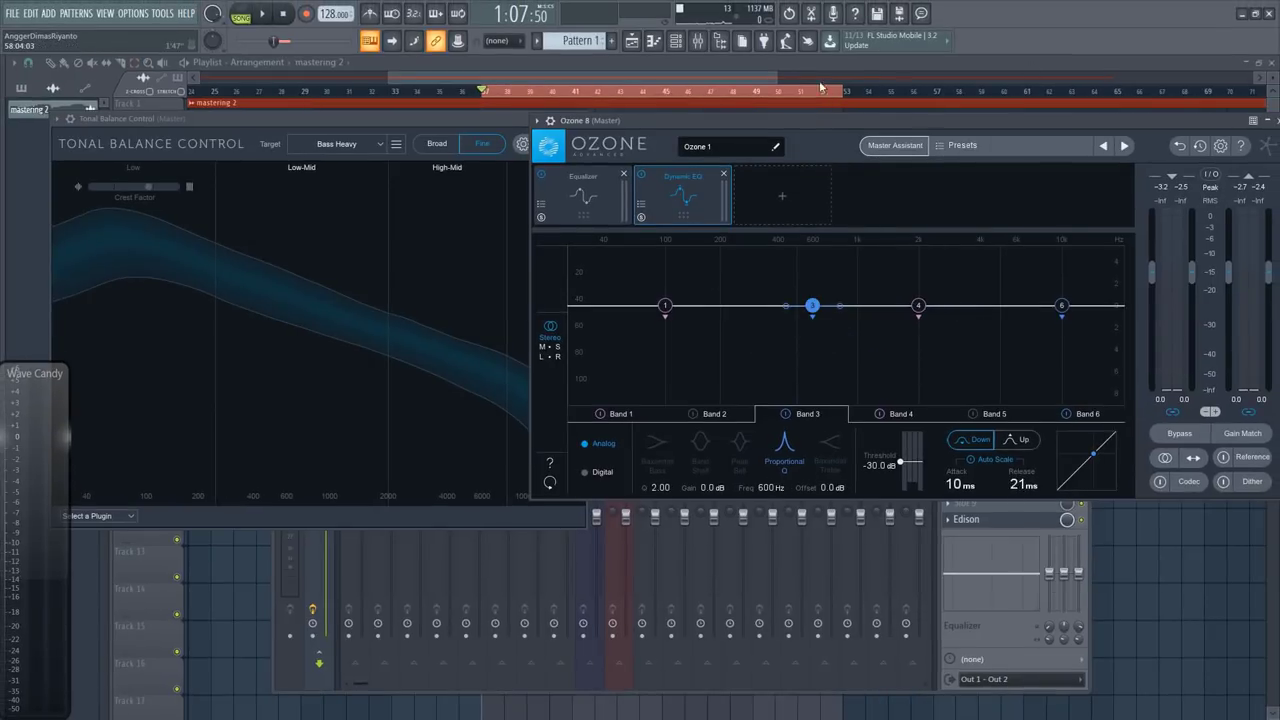
# Try the Mid, Side and Stereo modes of the Dynamic EQ, leave it in mid/side mode on Mid, and bring the whole Ozone window into view
pyautogui.click(553, 347)
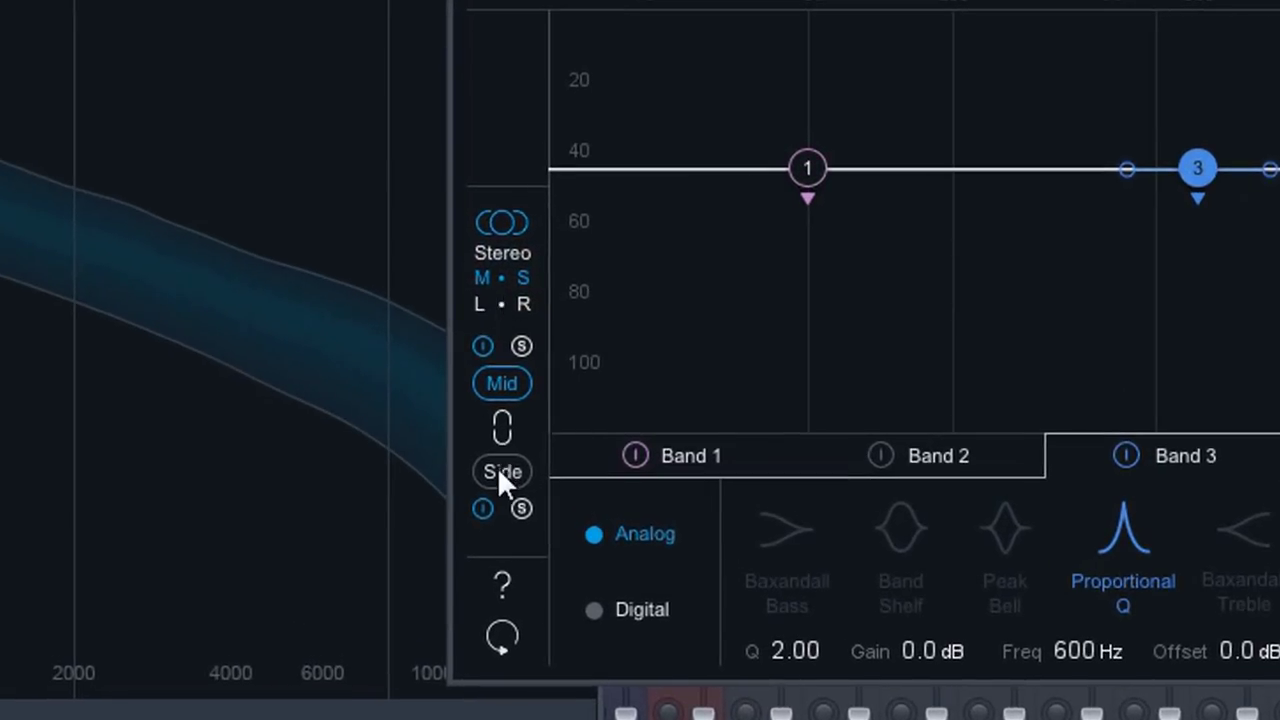
pyautogui.click(497, 479)
pyautogui.click(520, 378)
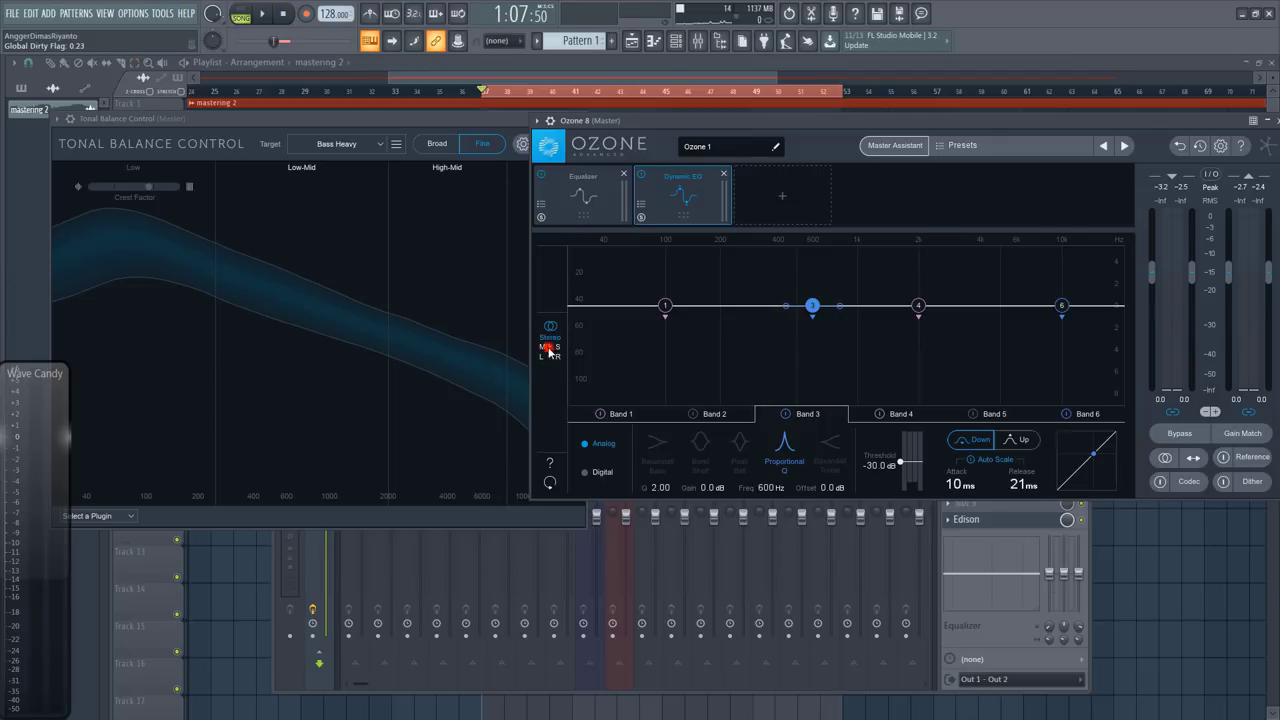
pyautogui.click(547, 348)
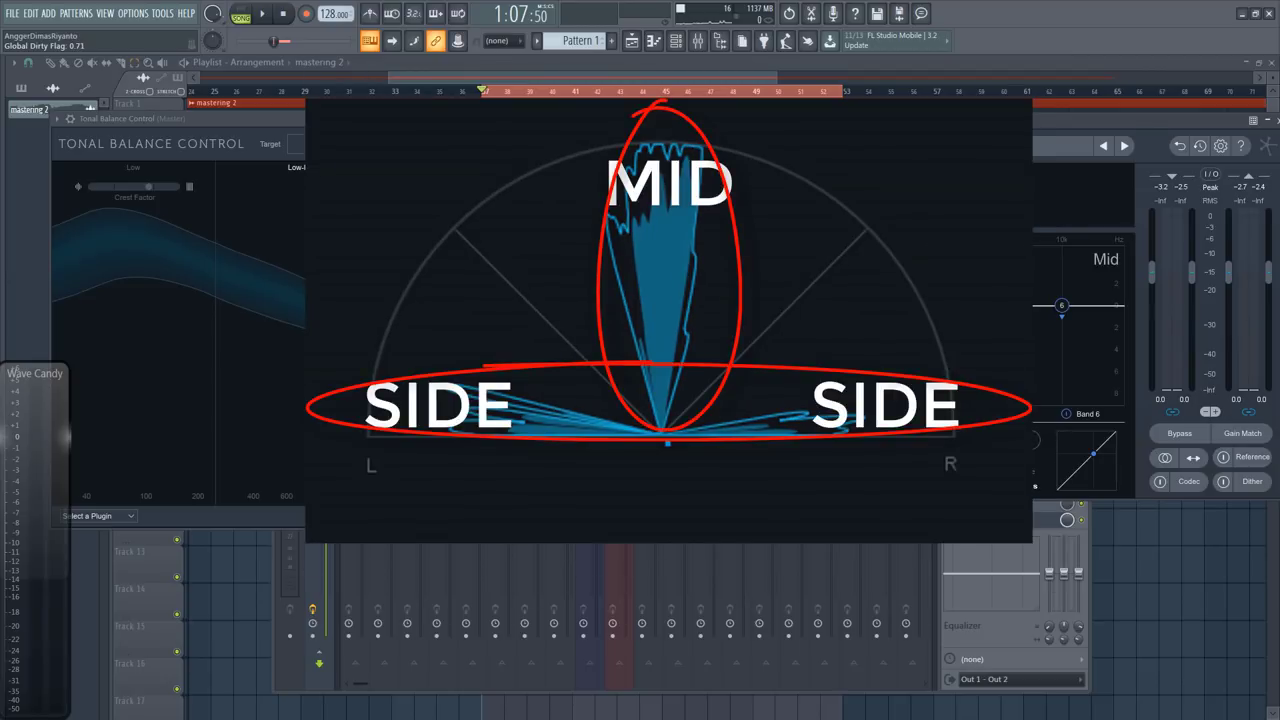
pyautogui.moveTo(708, 122); pyautogui.dragTo(657, 119)
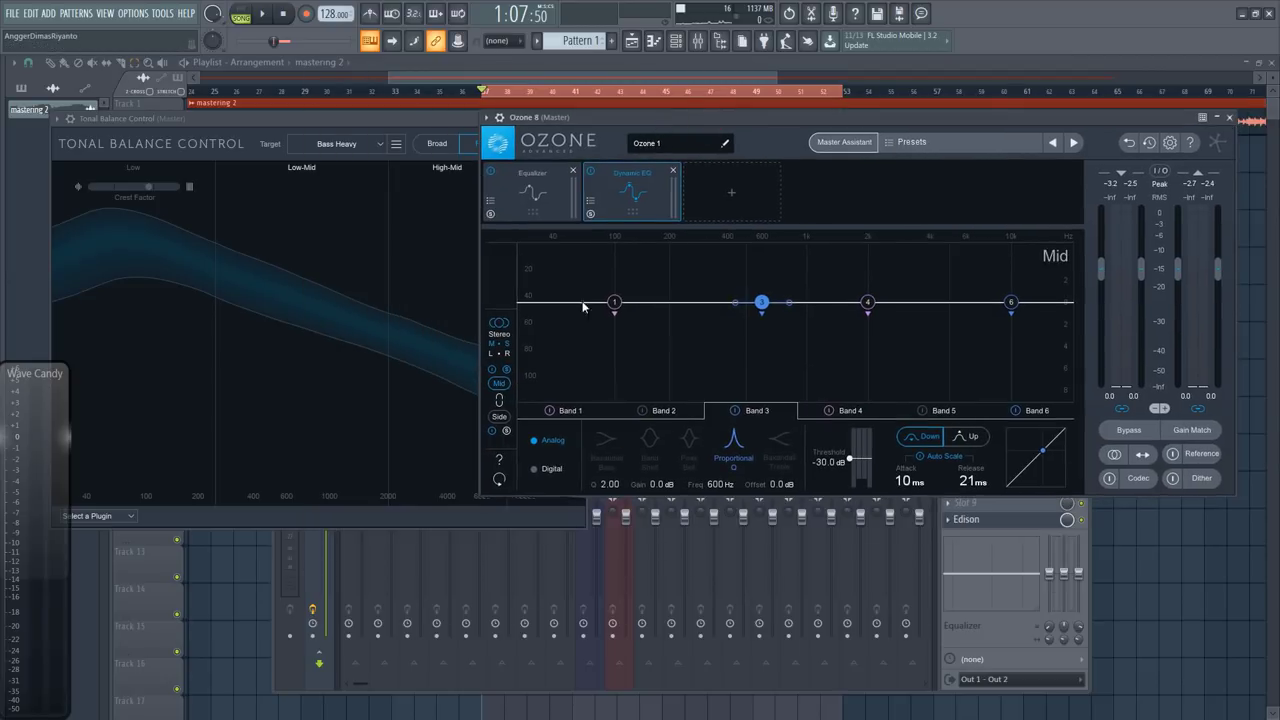
# Audition the selected range with the side and mid signals soloed in turn, and examine the spectrum of each channel in the Dynamic EQ
pyautogui.press('space')
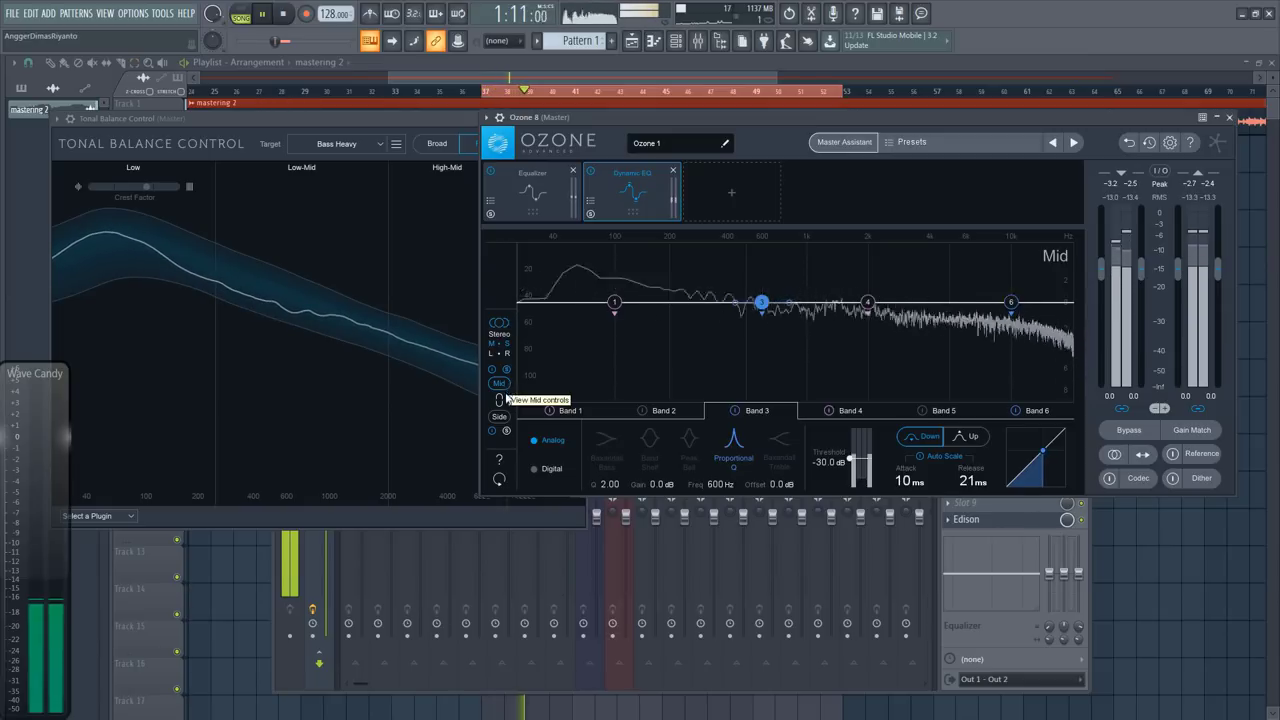
pyautogui.click(507, 431)
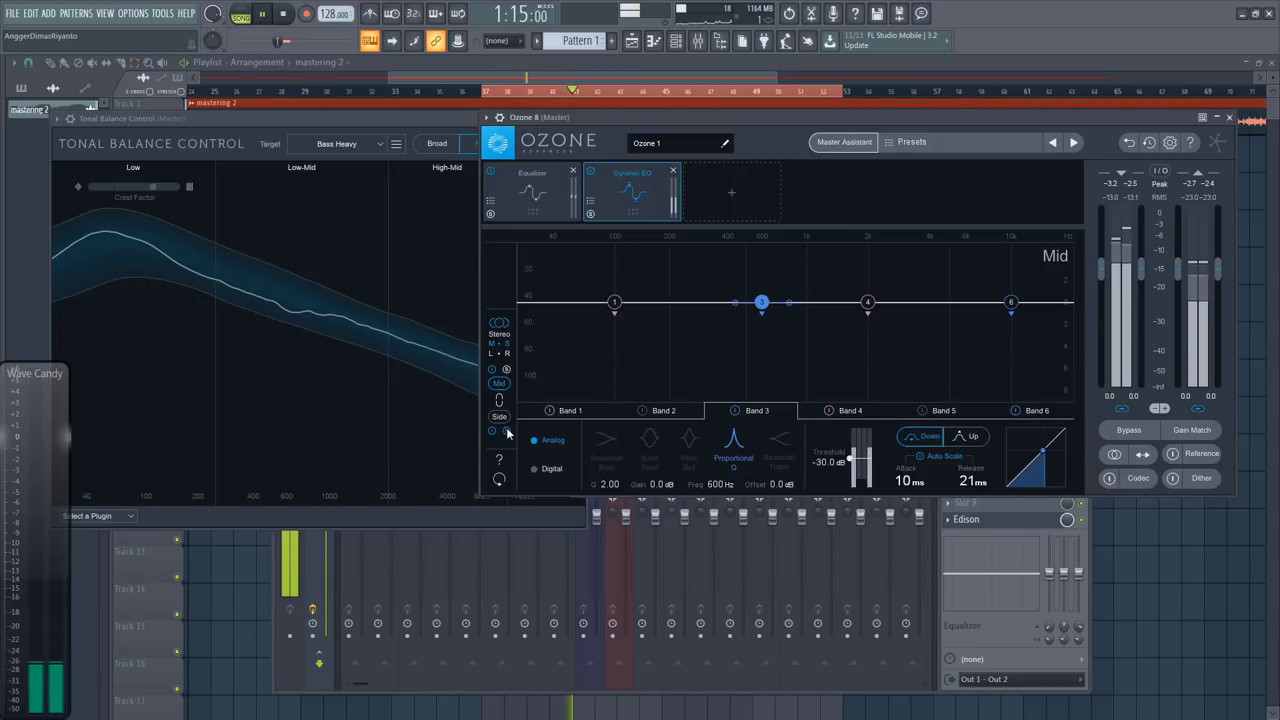
pyautogui.click(507, 369)
pyautogui.press('space')
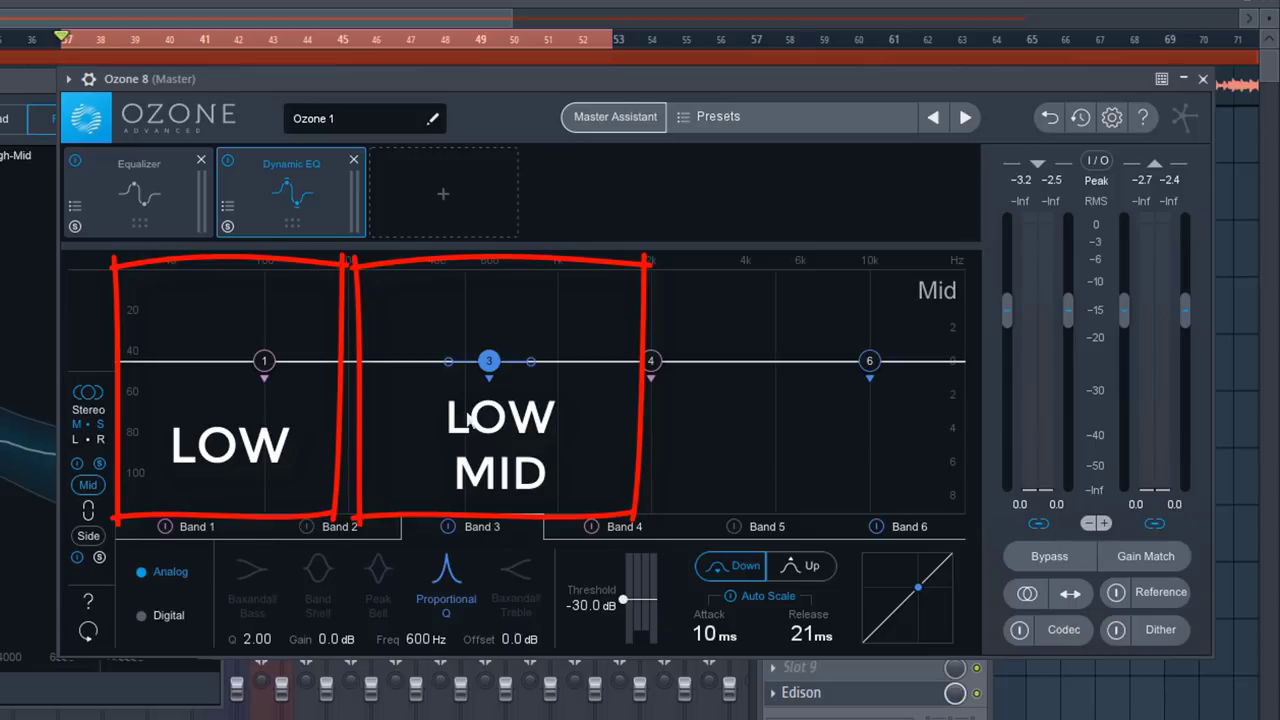
pyautogui.click(89, 536)
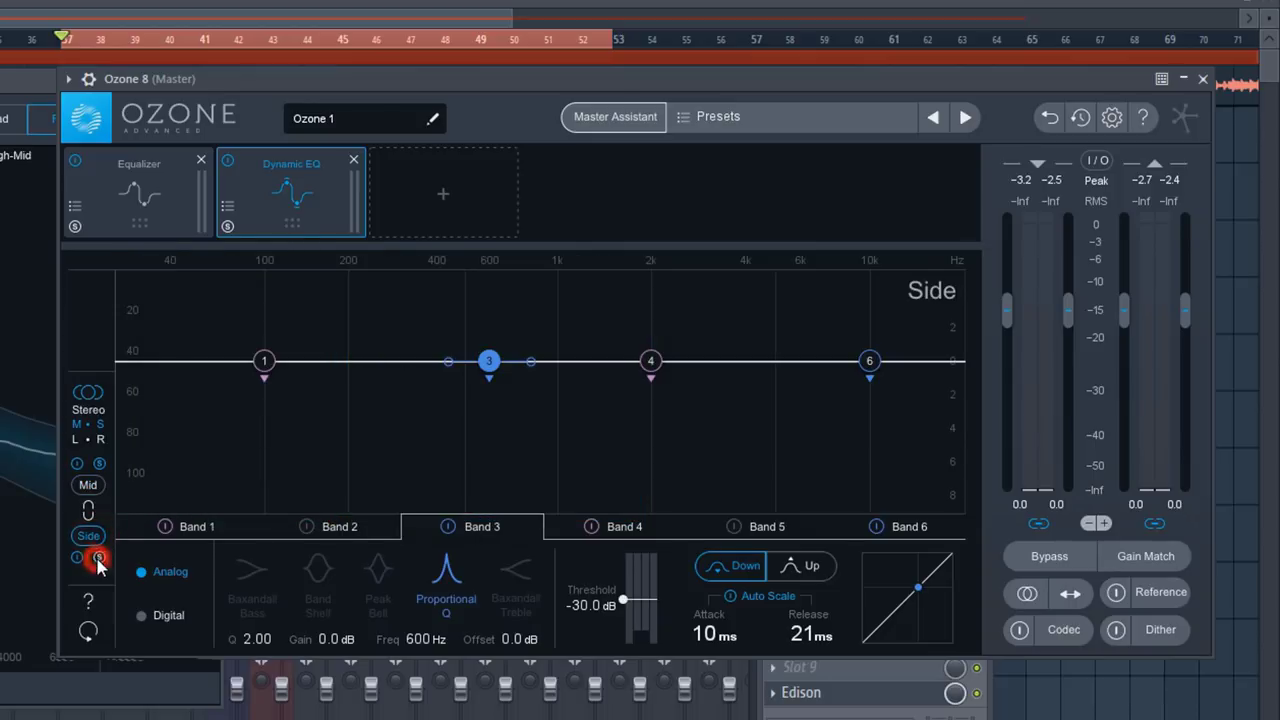
pyautogui.press('space')
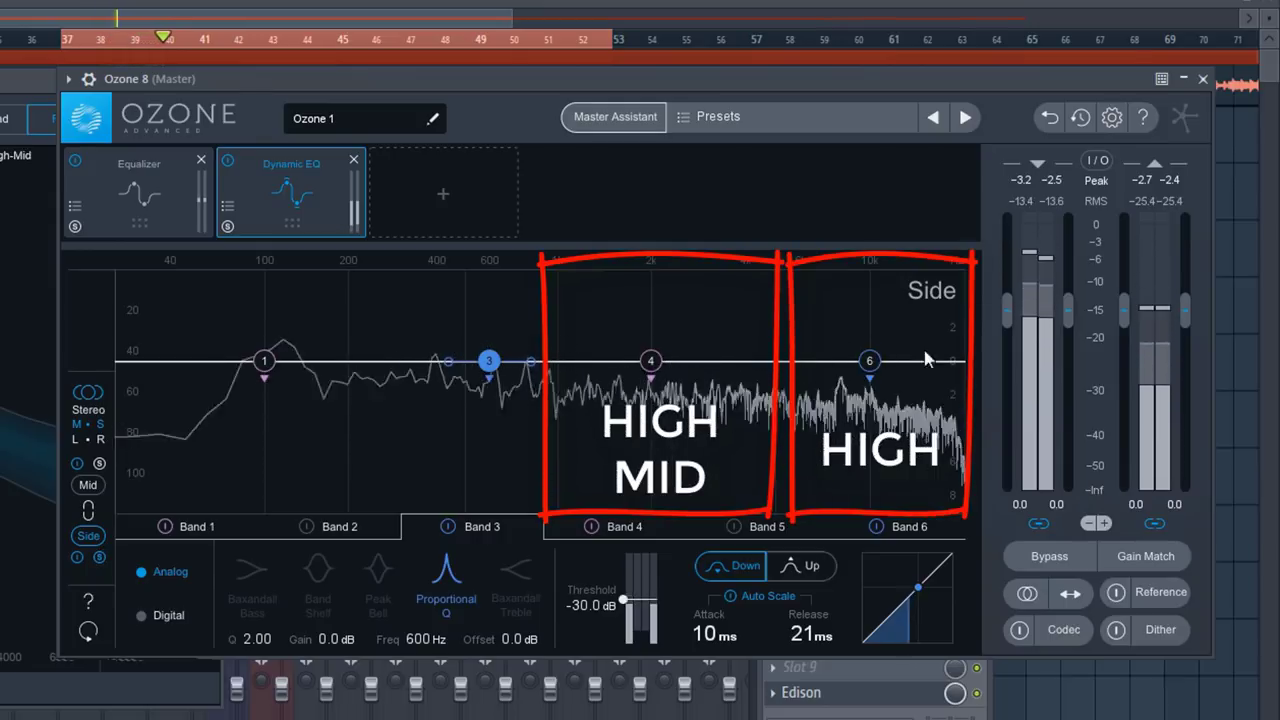
pyautogui.press('space')
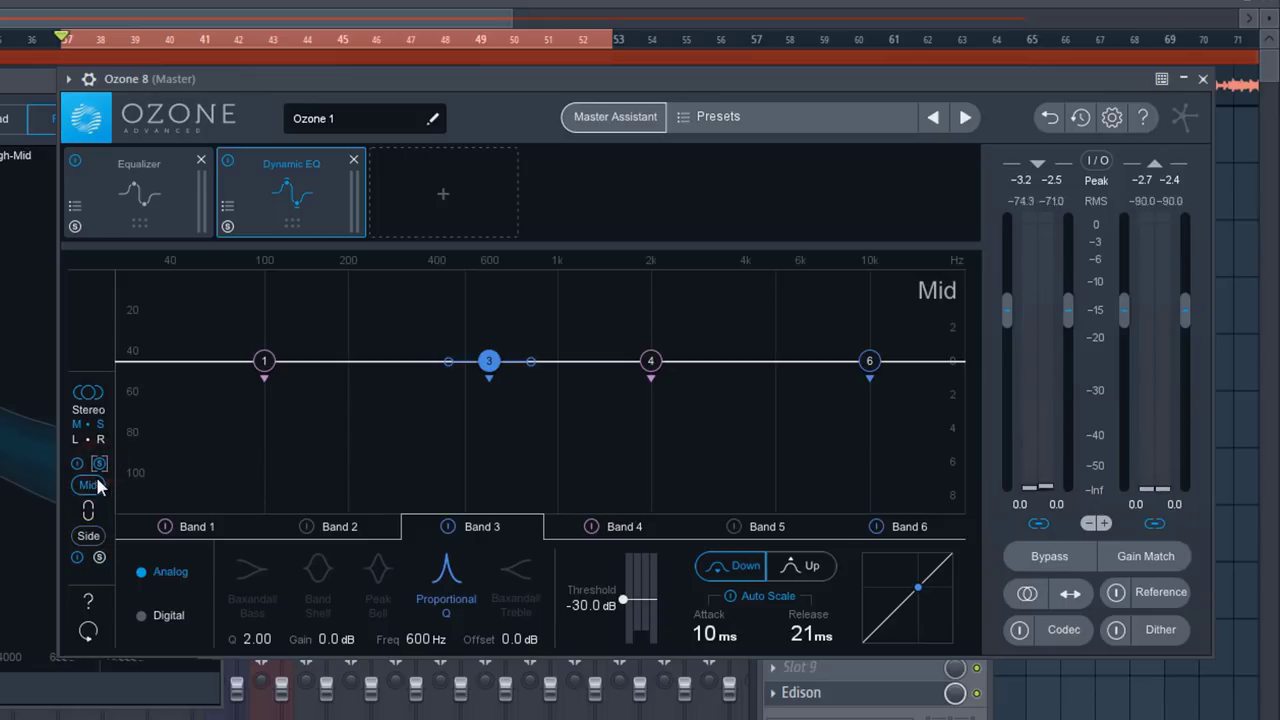
# During playback, cut Dynamic EQ Mid band 3 by 2.8 dB at 613 Hz with Q 3.38 and a -23.6 dB threshold
pyautogui.press('space')
pyautogui.moveTo(488, 360); pyautogui.dragTo(495, 401)
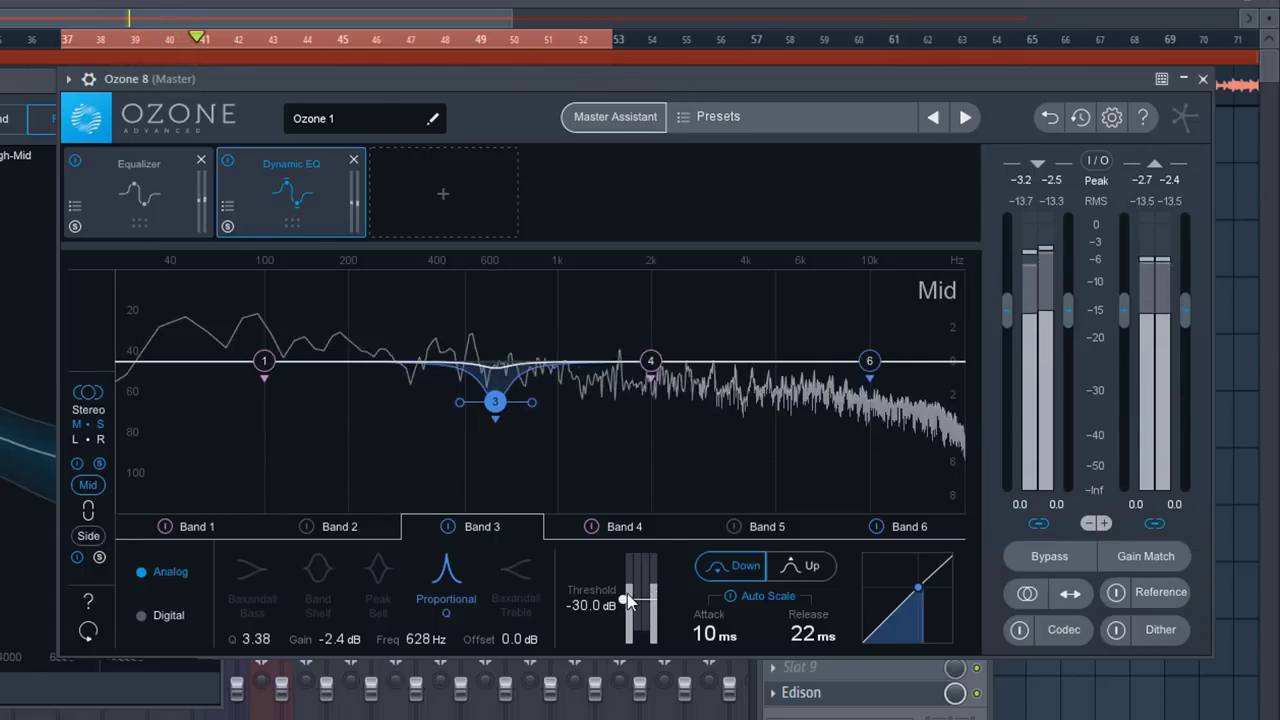
pyautogui.moveTo(628, 602); pyautogui.dragTo(625, 594)
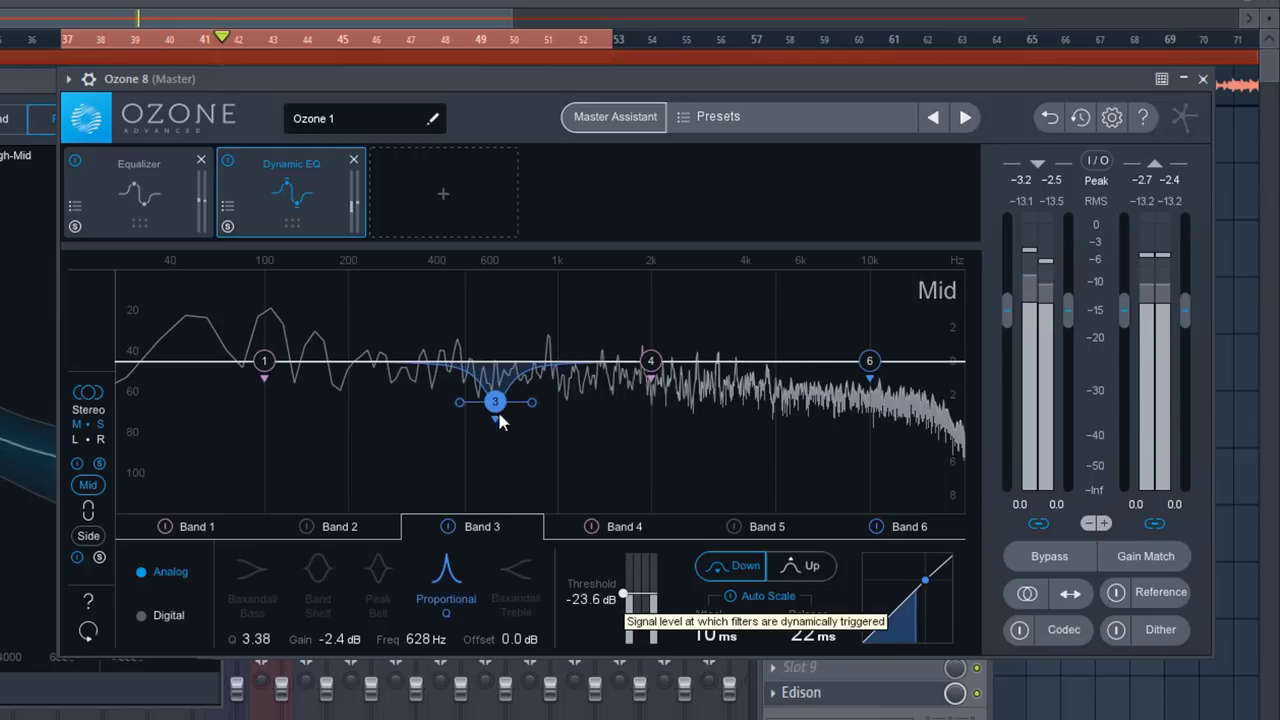
pyautogui.moveTo(495, 405); pyautogui.dragTo(492, 409)
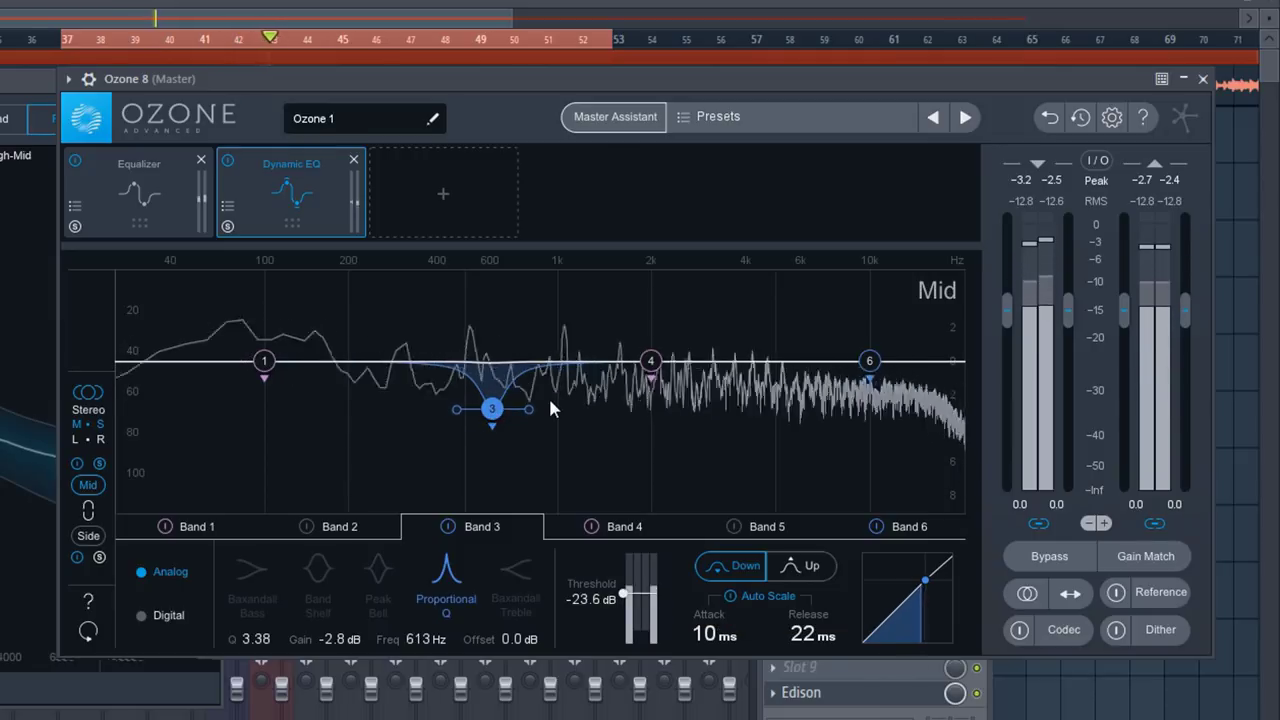
# Cut Mid band 4 by 2.9 dB at 2.35 kHz, threshold -32.5 dB, and band 6 by 1.5 dB at 10.2 kHz, threshold -31.3 dB
pyautogui.moveTo(648, 366); pyautogui.dragTo(673, 412)
pyautogui.moveTo(625, 600); pyautogui.dragTo(626, 604)
pyautogui.moveTo(677, 421); pyautogui.dragTo(676, 419)
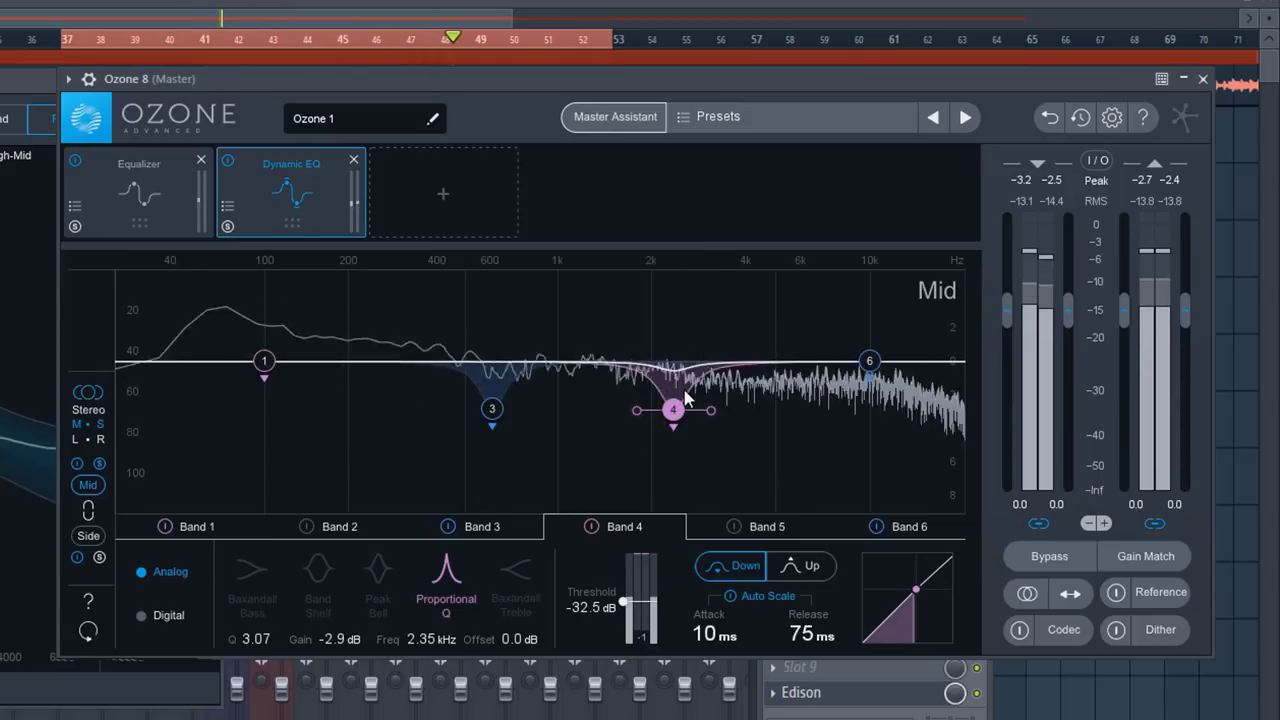
pyautogui.moveTo(869, 361); pyautogui.dragTo(873, 386)
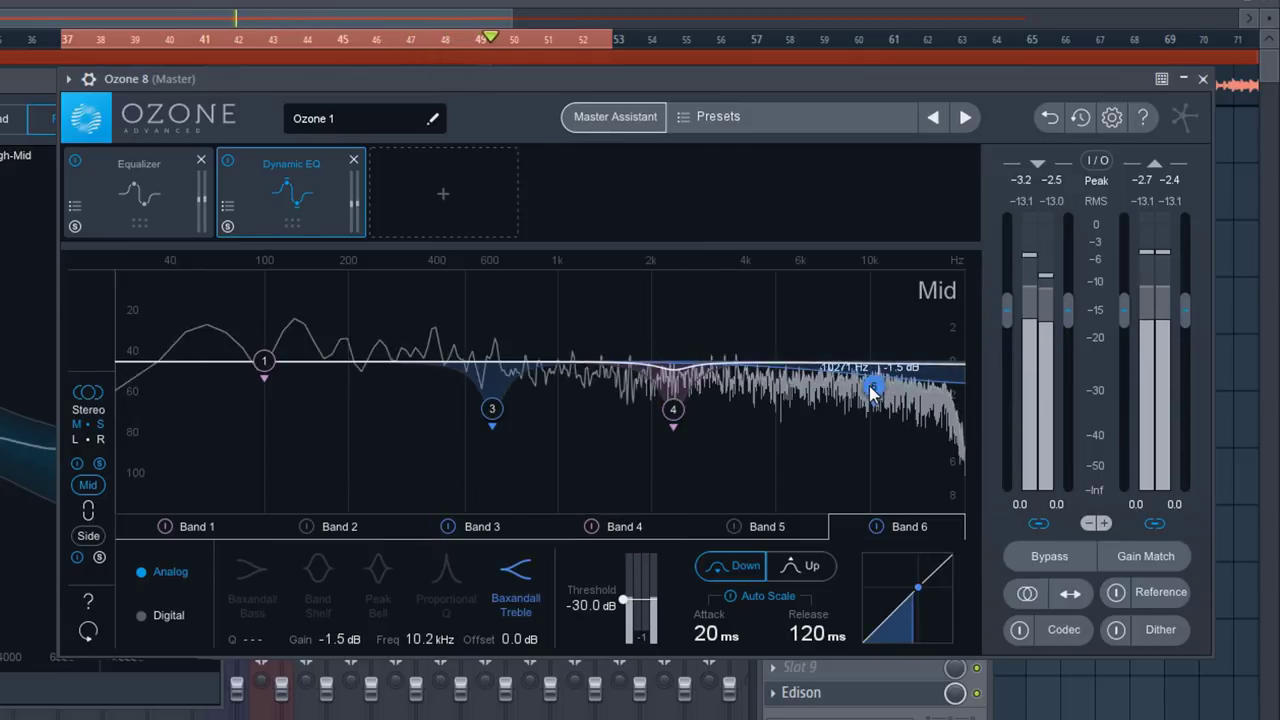
pyautogui.moveTo(622, 601); pyautogui.dragTo(621, 604)
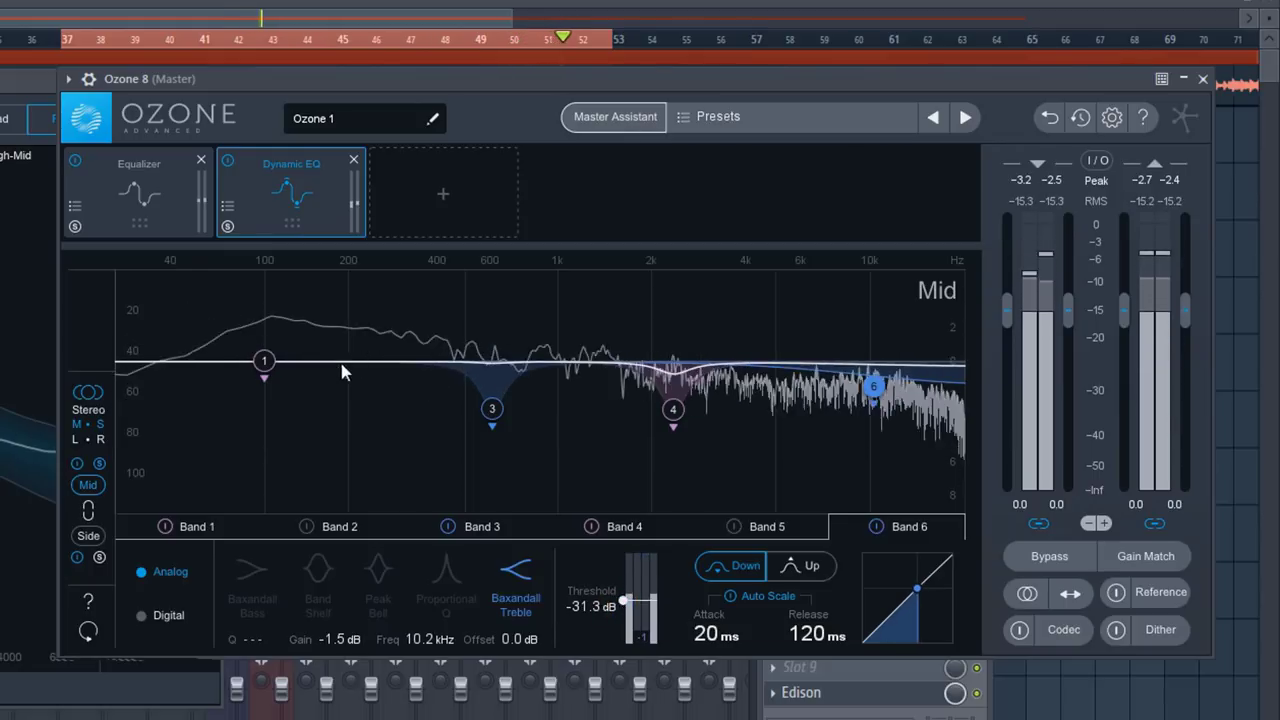
# Change Mid band 1 to a Proportional Q cut of 3.4 dB at 304 Hz with Q 1.77 and a -24.6 dB threshold
pyautogui.moveTo(263, 369); pyautogui.dragTo(435, 437)
pyautogui.click(445, 572)
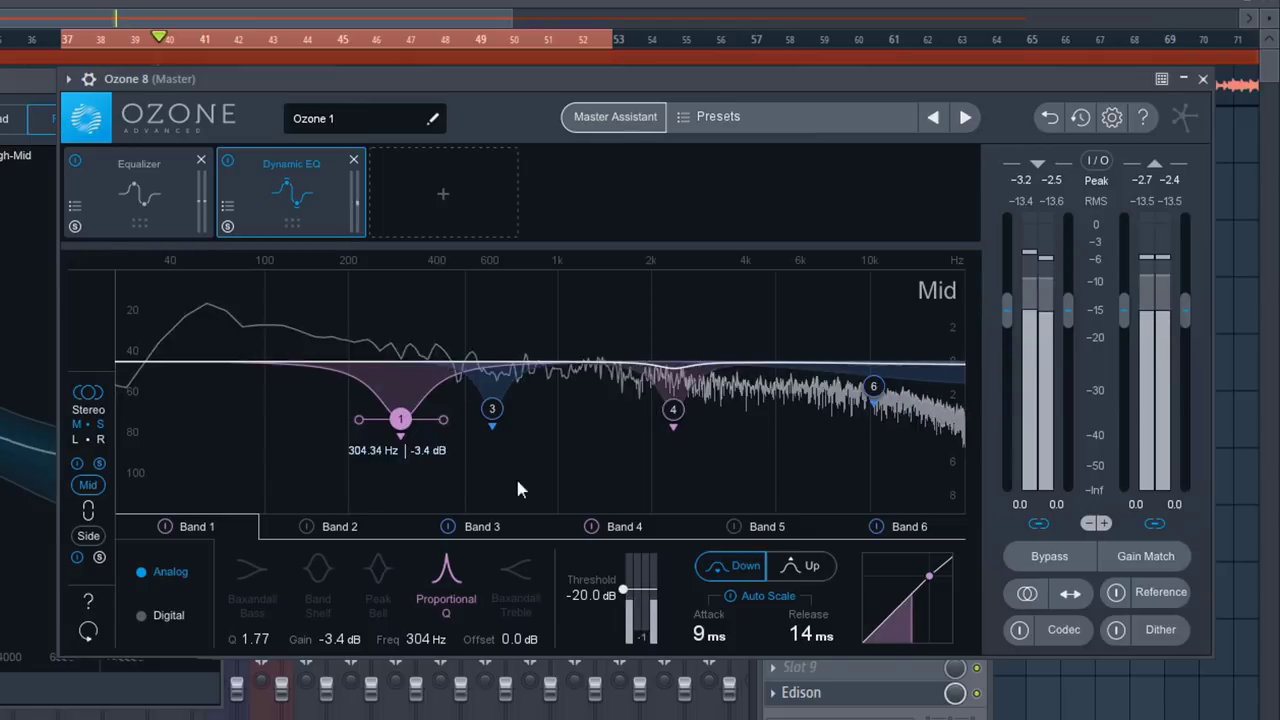
pyautogui.moveTo(625, 588); pyautogui.dragTo(624, 593)
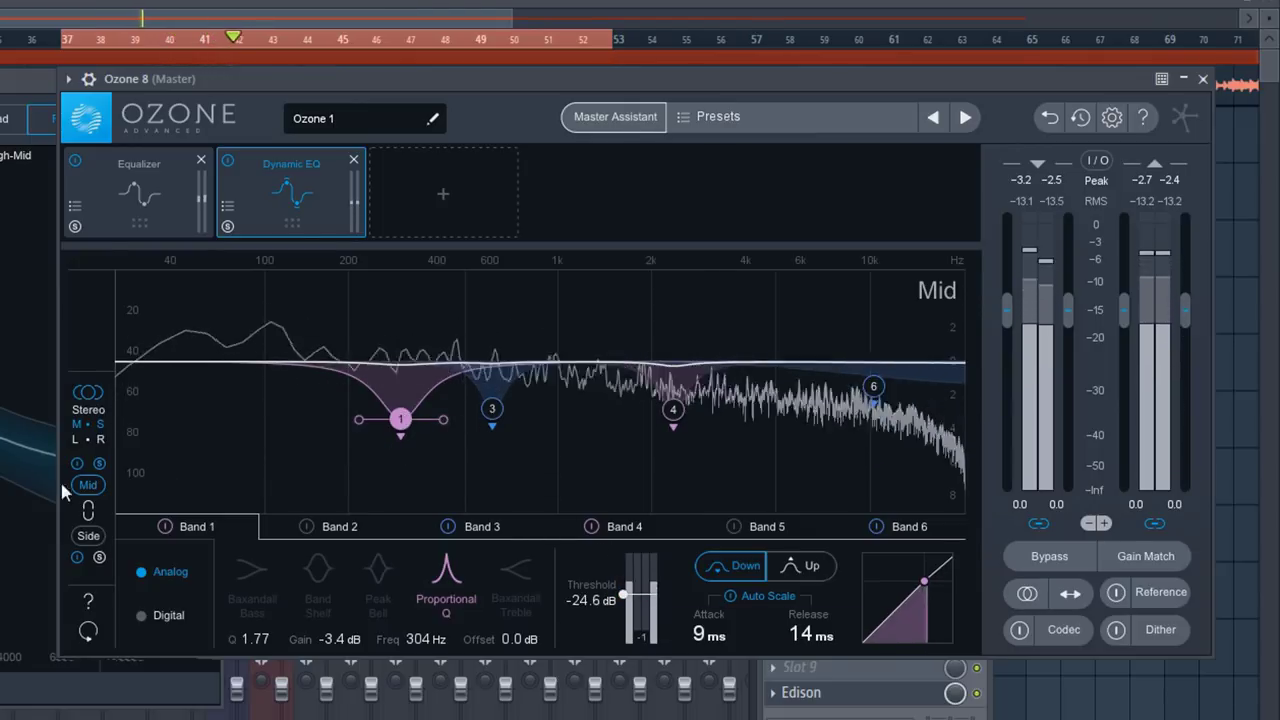
# Solo the side channel and cut its Dynamic EQ band 4 by 2.7 dB at 2.09 kHz with a -33.8 dB threshold
pyautogui.click(88, 535)
pyautogui.click(98, 557)
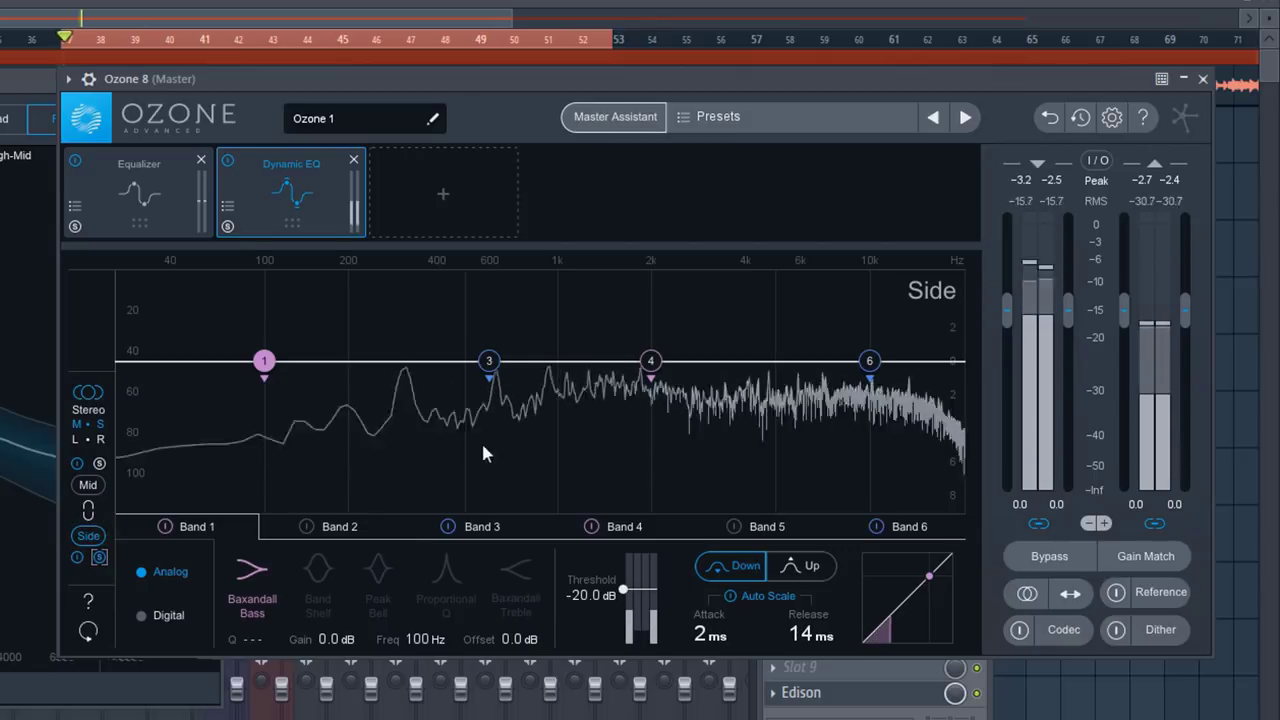
pyautogui.moveTo(651, 361); pyautogui.dragTo(659, 407)
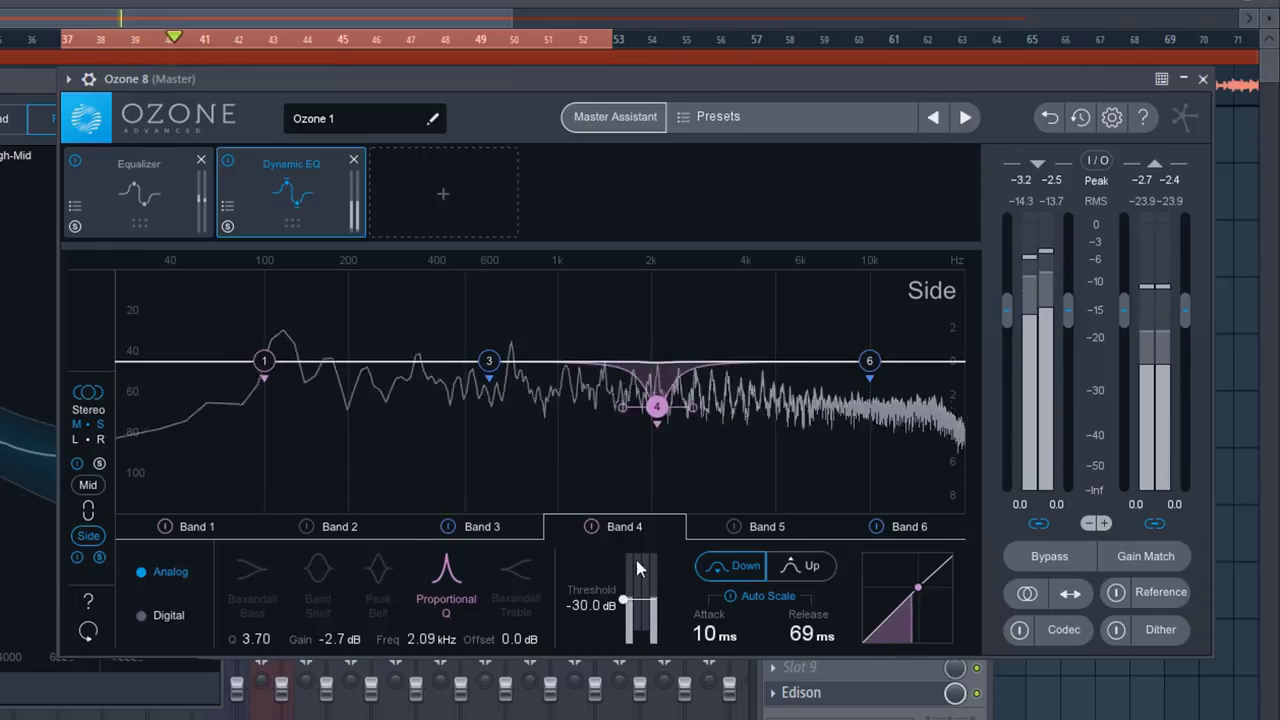
pyautogui.moveTo(623, 600); pyautogui.dragTo(626, 612)
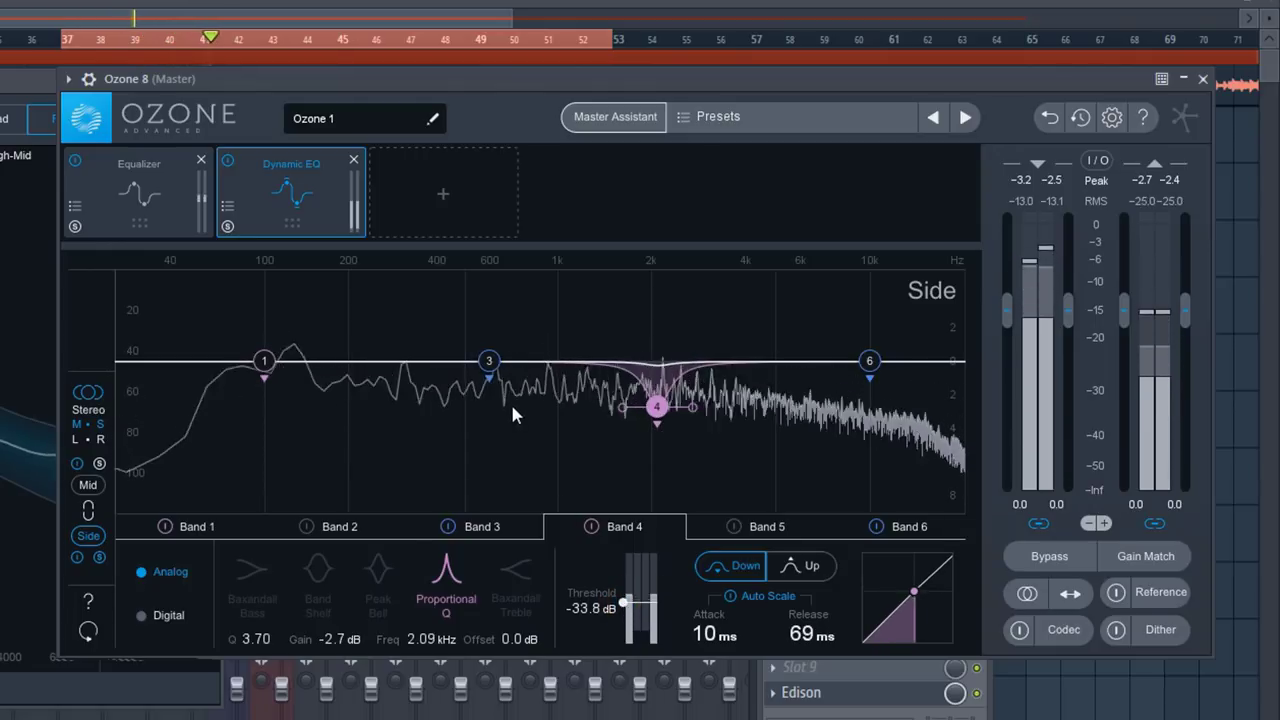
# Cut Side band 3 by 3.4 dB at 514 Hz, threshold -42.1 dB, and band 6 by 1.6 dB at 9.82 kHz, threshold -37.8 dB
pyautogui.moveTo(489, 361); pyautogui.dragTo(474, 420)
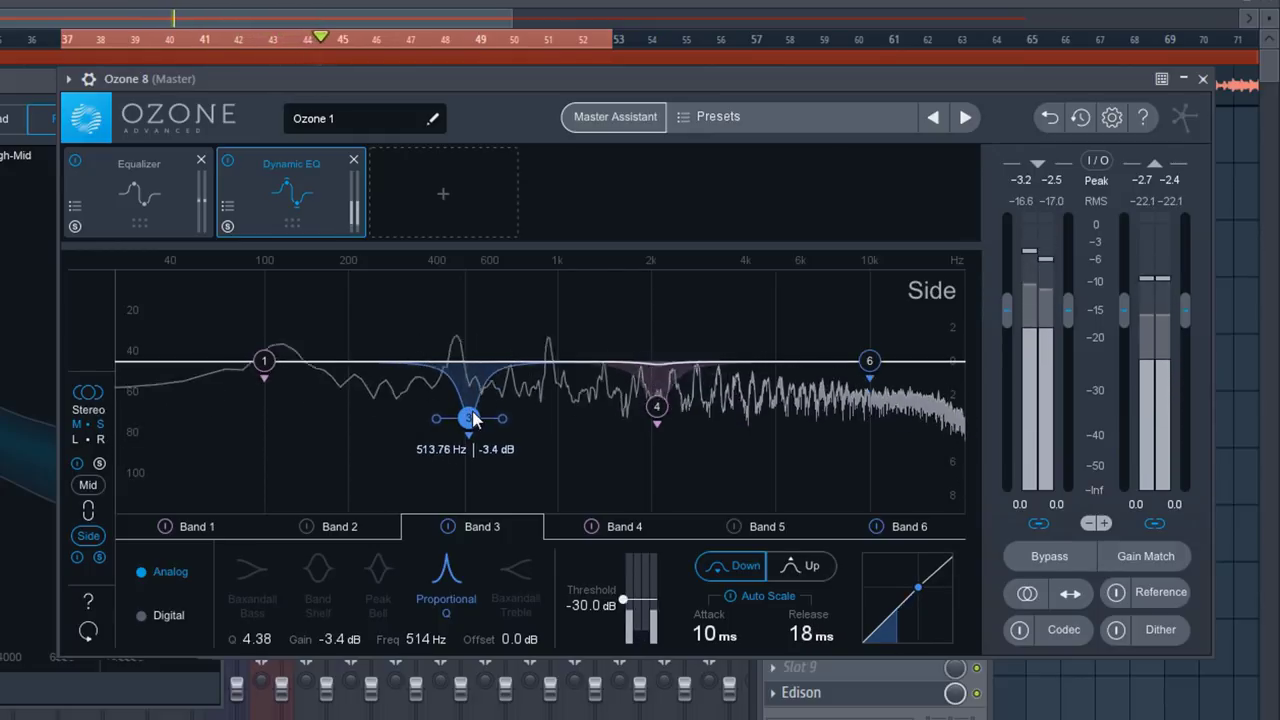
pyautogui.moveTo(627, 597); pyautogui.dragTo(627, 606)
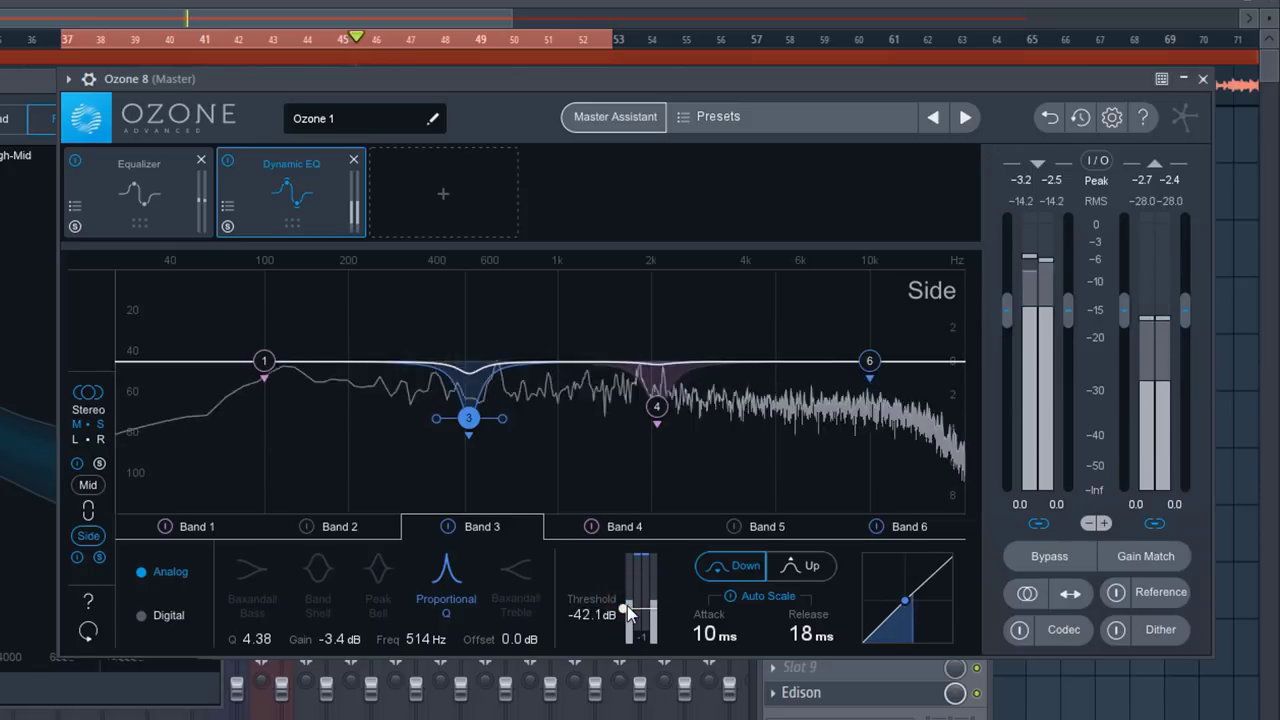
pyautogui.moveTo(869, 361); pyautogui.dragTo(870, 398)
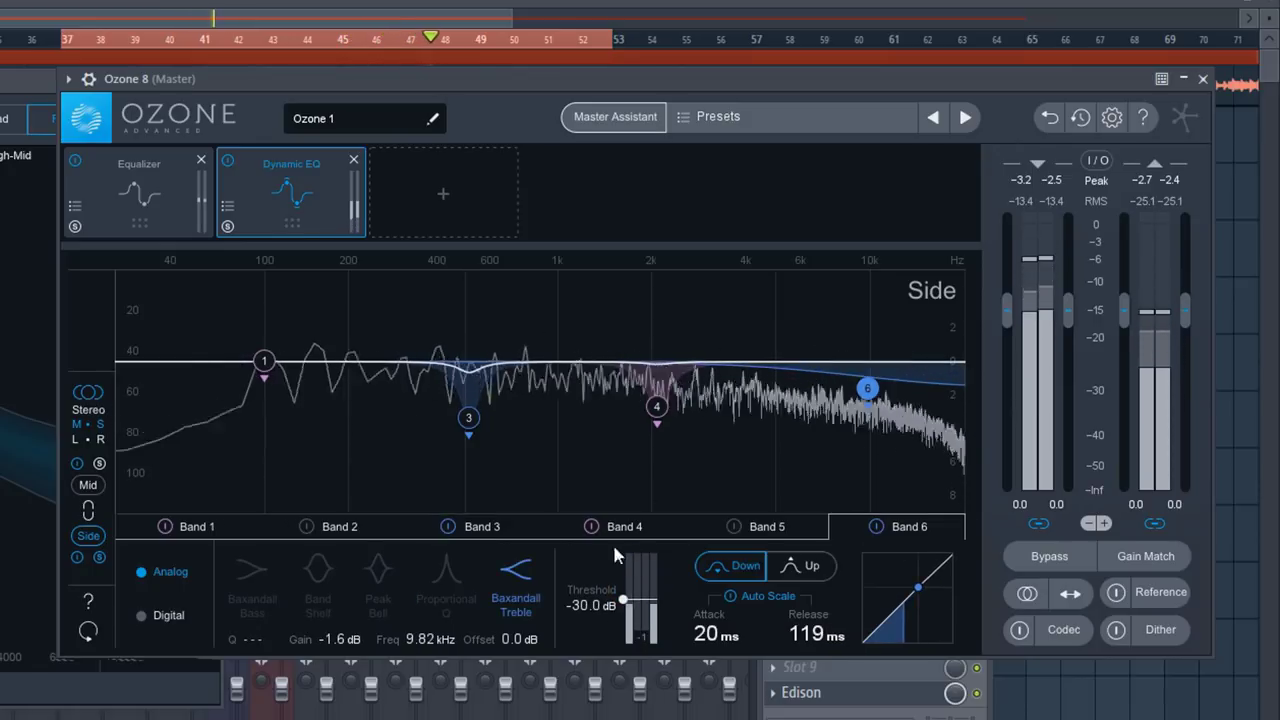
pyautogui.moveTo(627, 599); pyautogui.dragTo(627, 607)
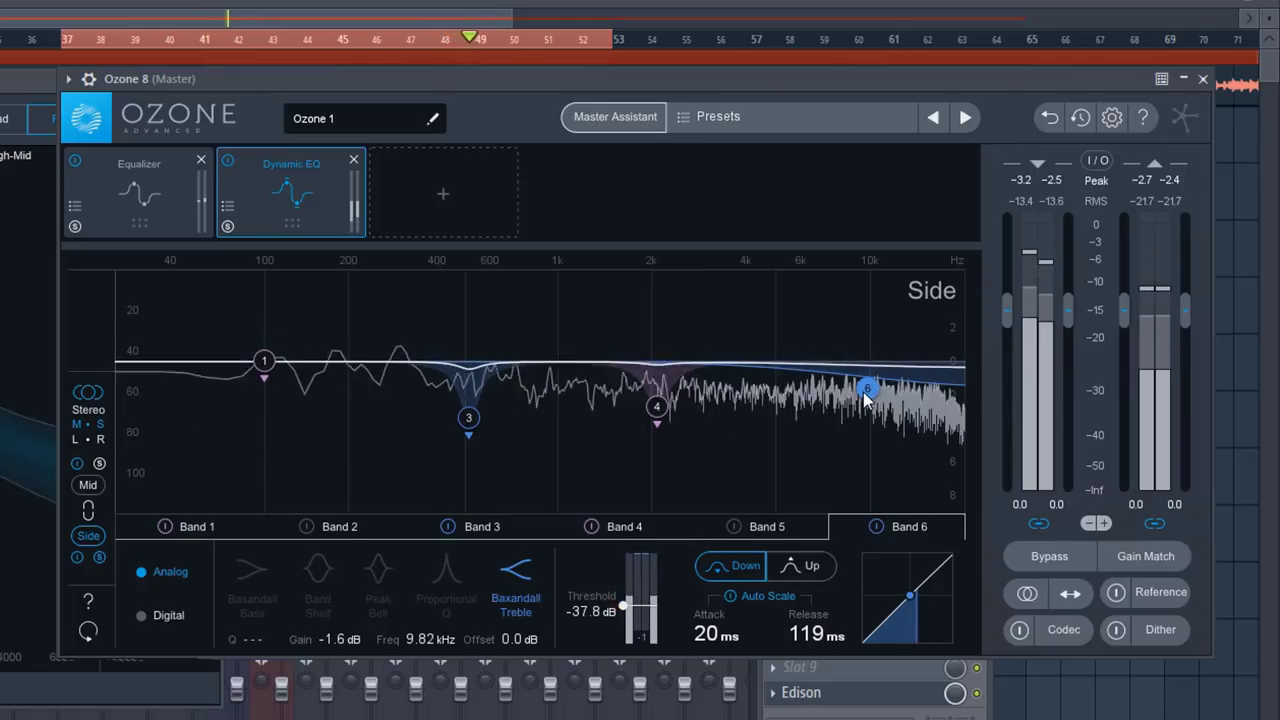
# Change Side band 1 to a 3.6 dB Proportional Q cut at 238 Hz, threshold -42.1 dB, and compare the sound with Dynamic EQ bypassed
pyautogui.moveTo(264, 360); pyautogui.dragTo(371, 420)
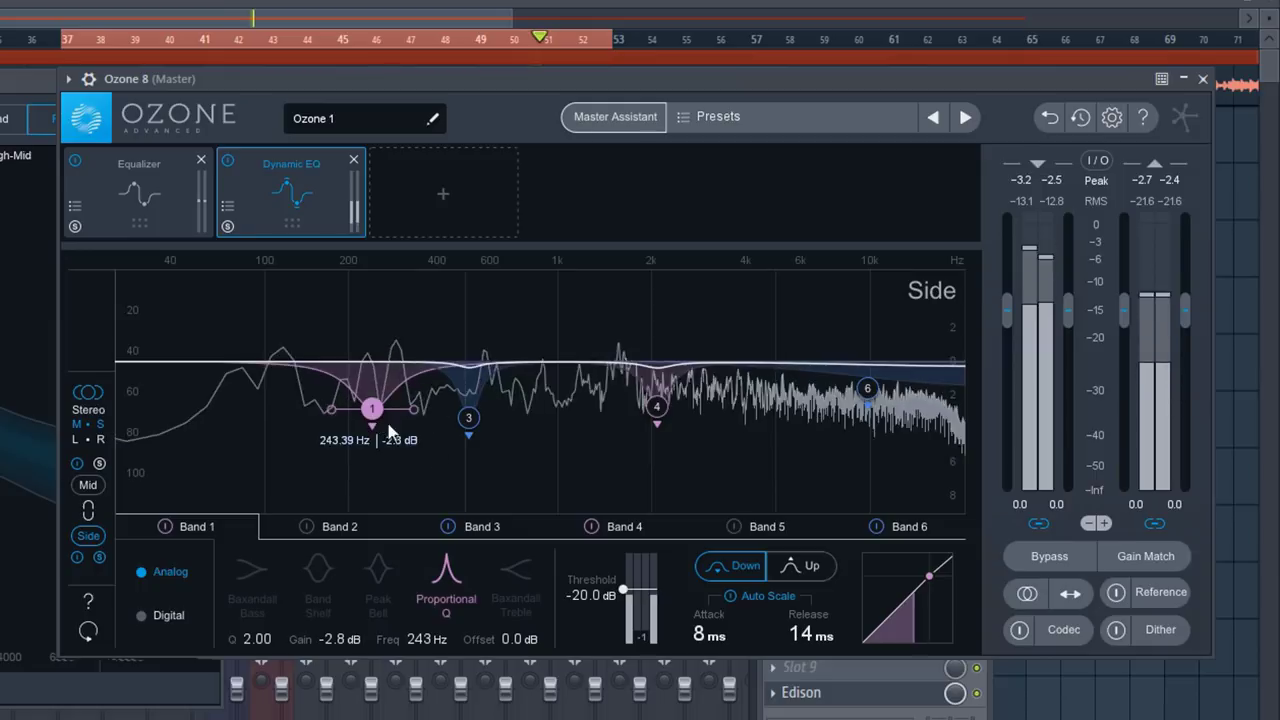
pyautogui.moveTo(656, 598); pyautogui.dragTo(633, 605)
pyautogui.moveTo(371, 410); pyautogui.dragTo(368, 421)
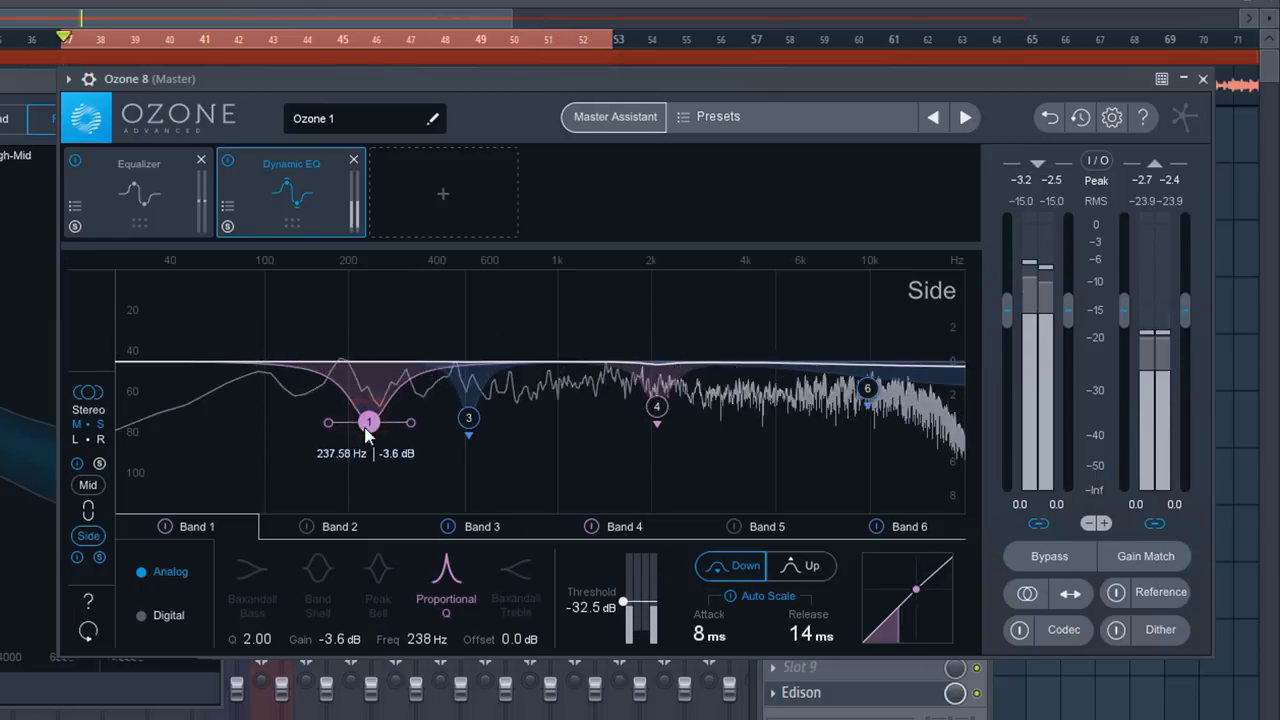
pyautogui.moveTo(623, 602); pyautogui.dragTo(625, 612)
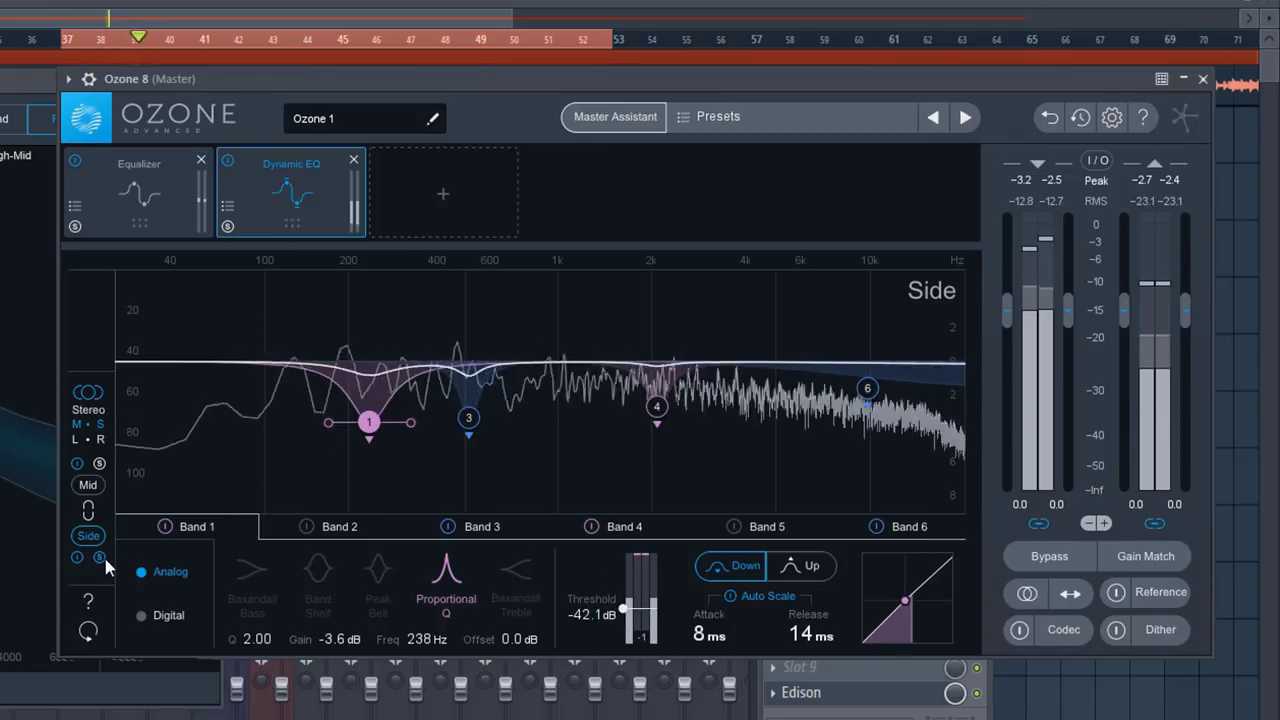
pyautogui.click(227, 162)
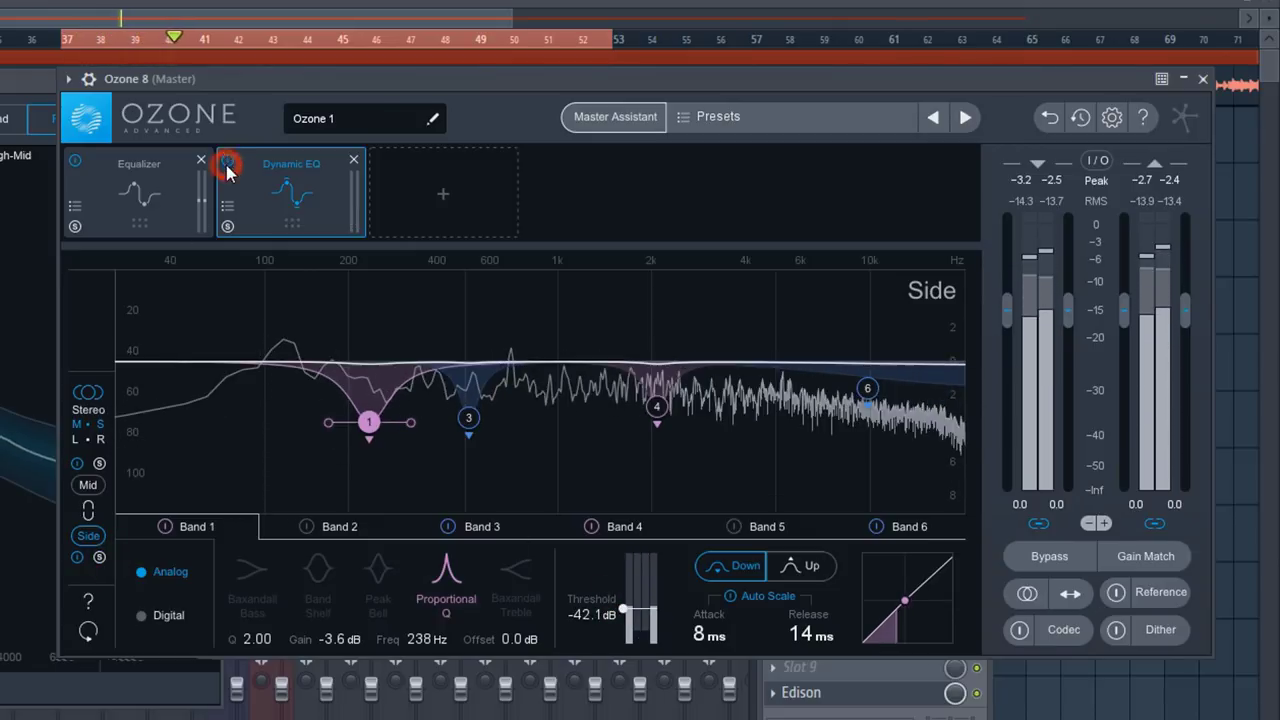
pyautogui.click(227, 163)
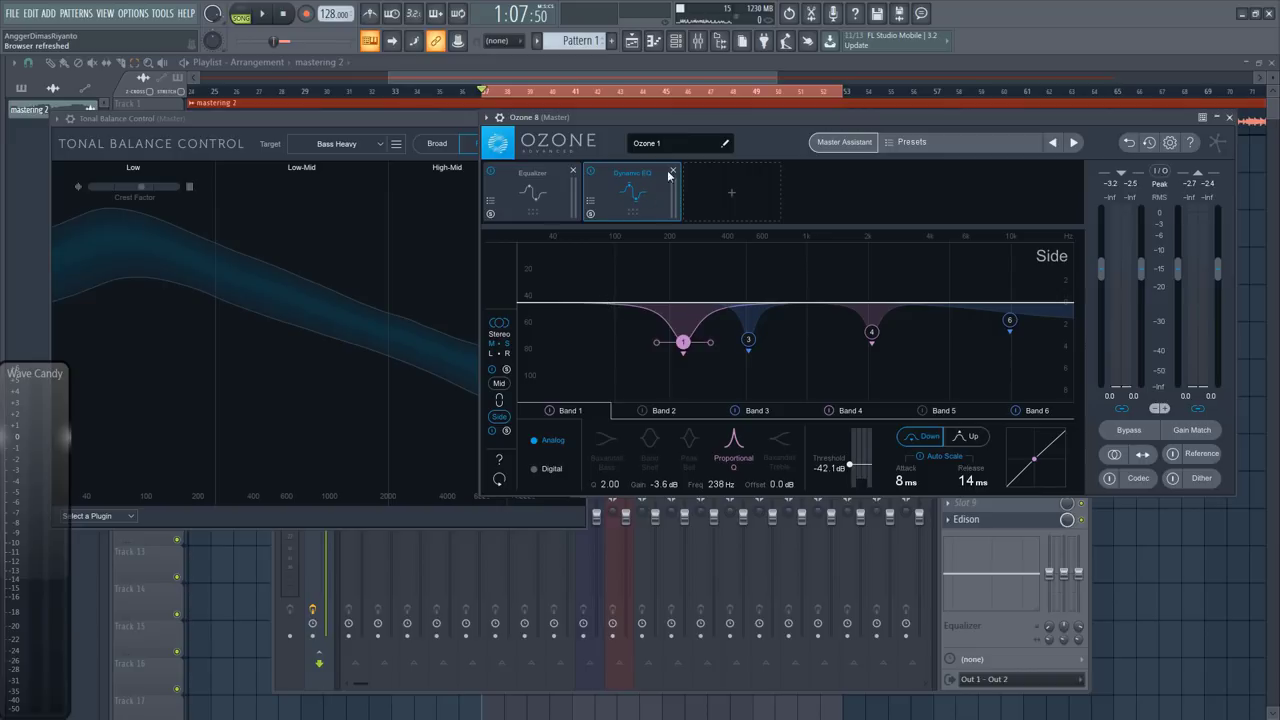
# Add a Dynamics module after the Dynamic EQ in the signal chain and show its controls
pyautogui.moveTo(697, 113); pyautogui.dragTo(681, 112)
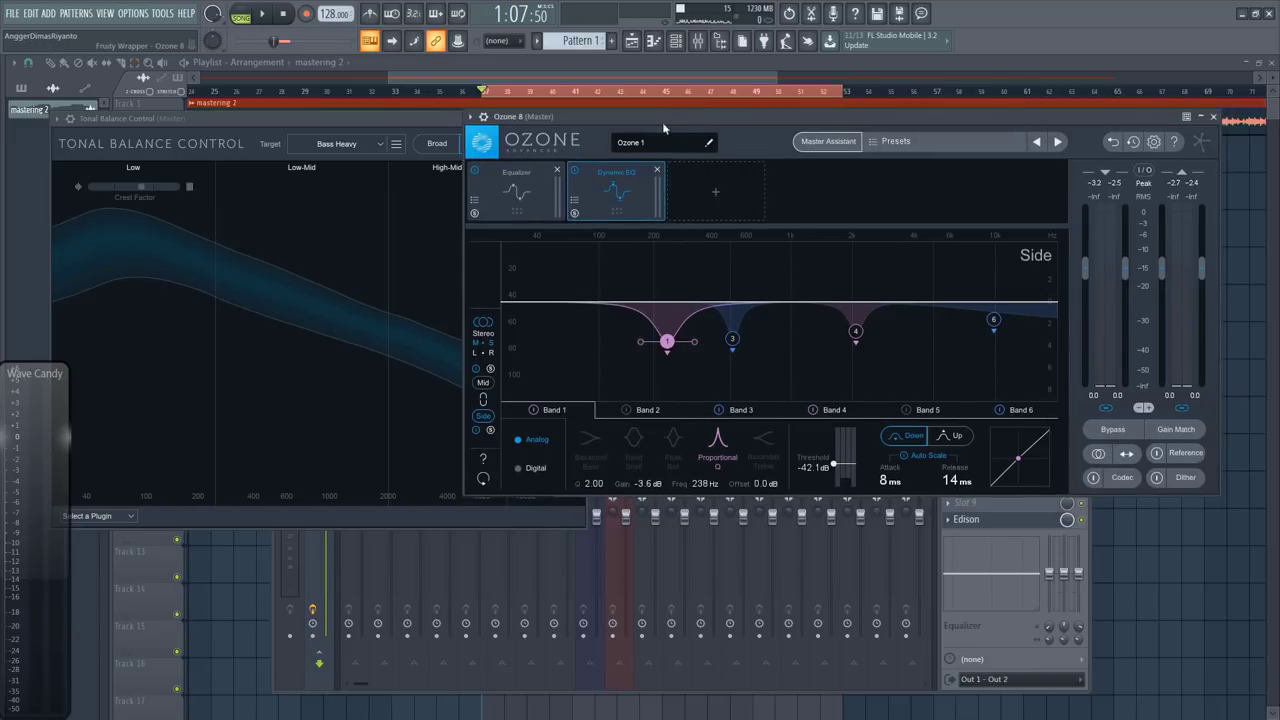
pyautogui.click(698, 198)
pyautogui.click(613, 197)
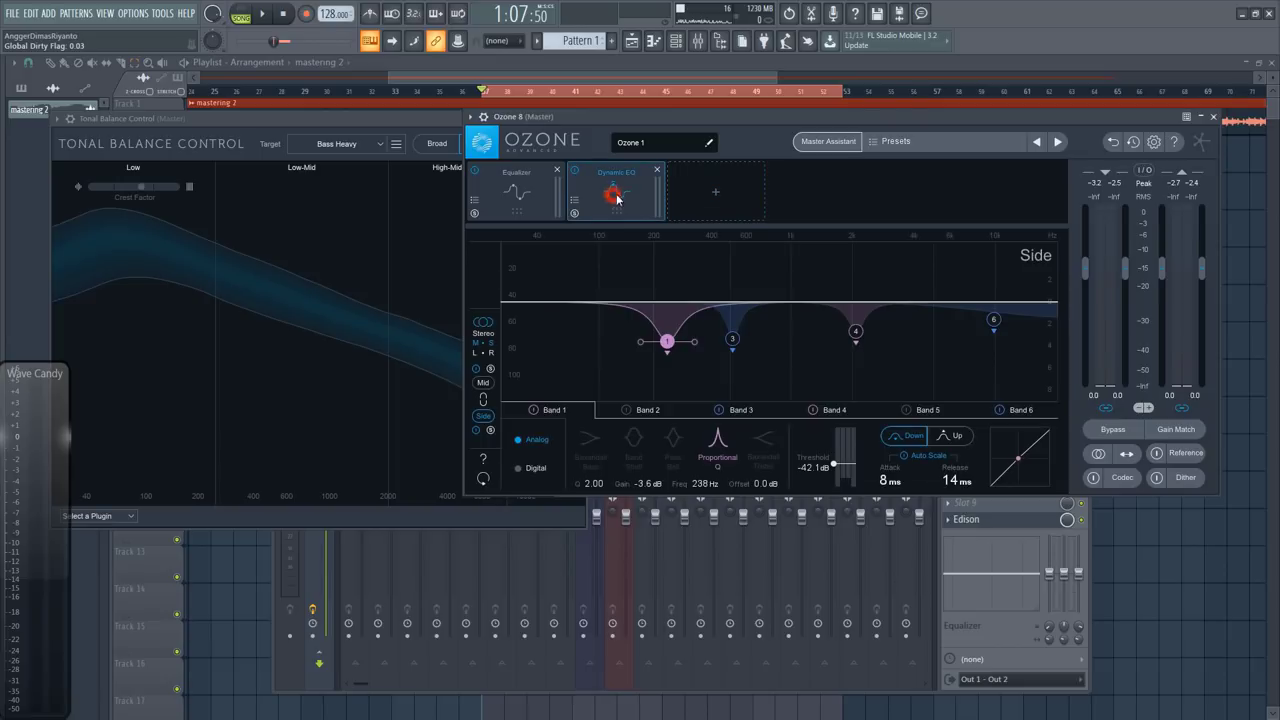
pyautogui.click(709, 192)
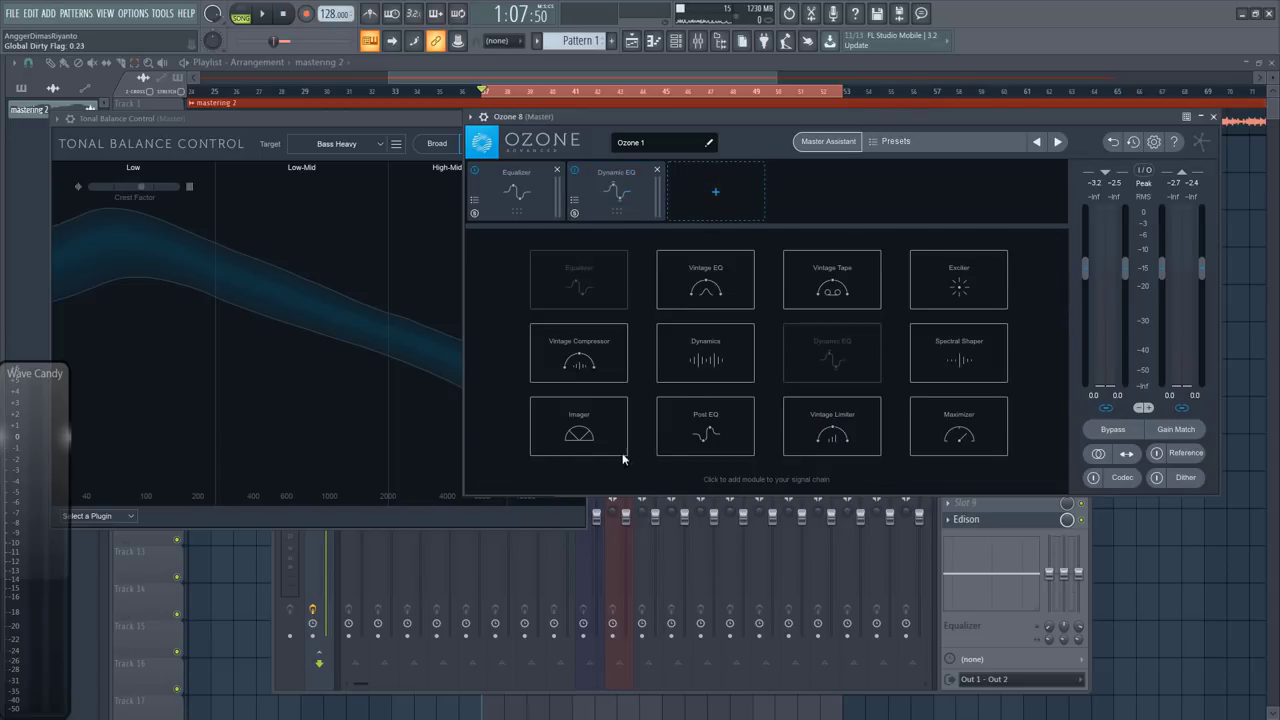
pyautogui.click(699, 360)
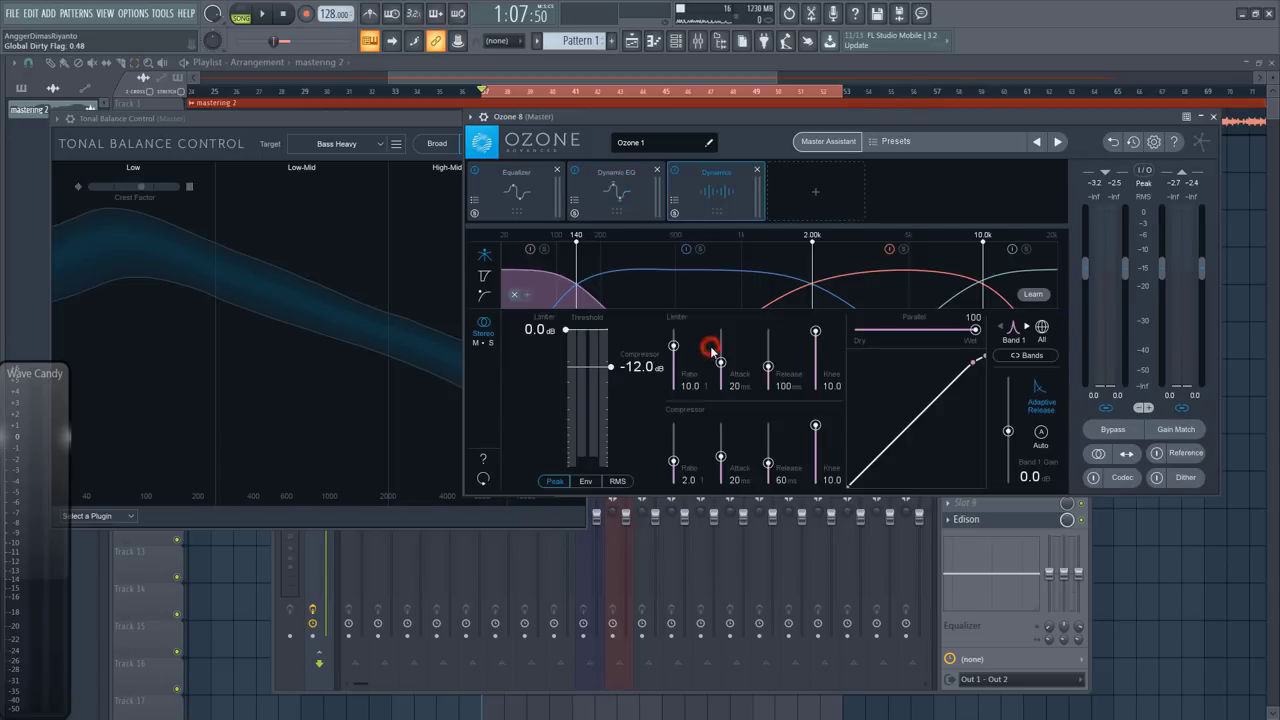
pyautogui.click(619, 195)
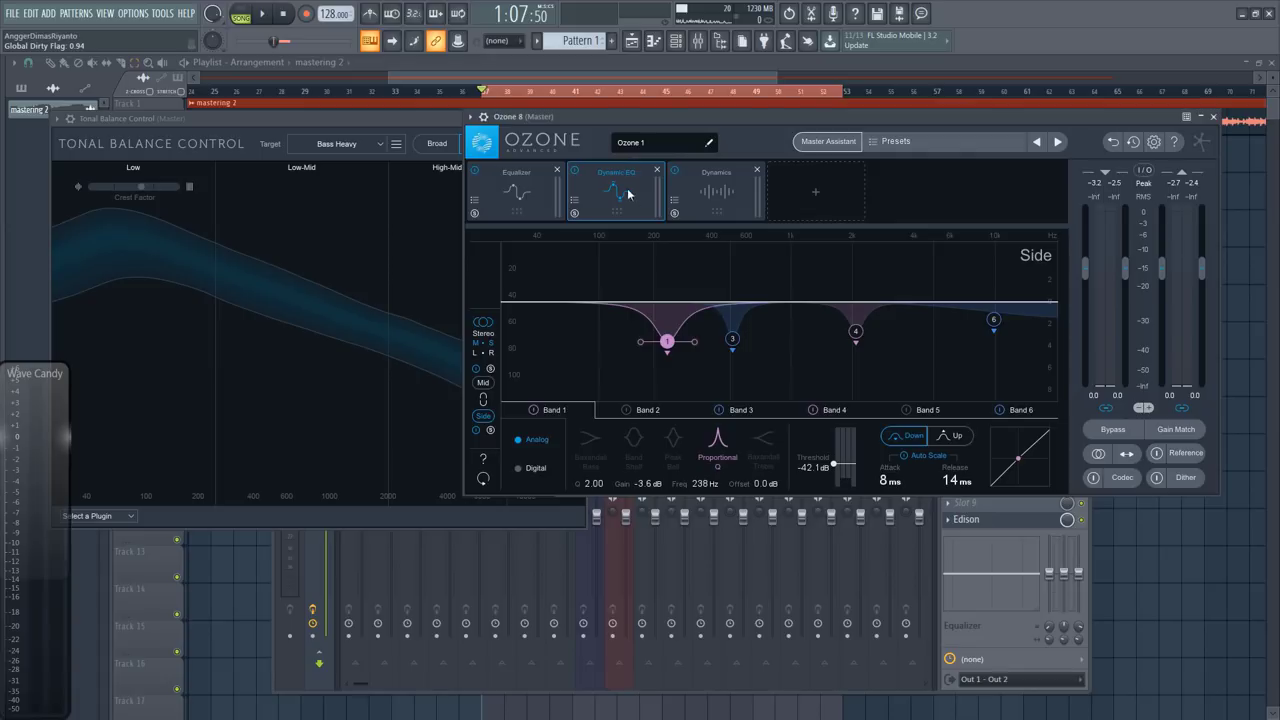
pyautogui.click(720, 193)
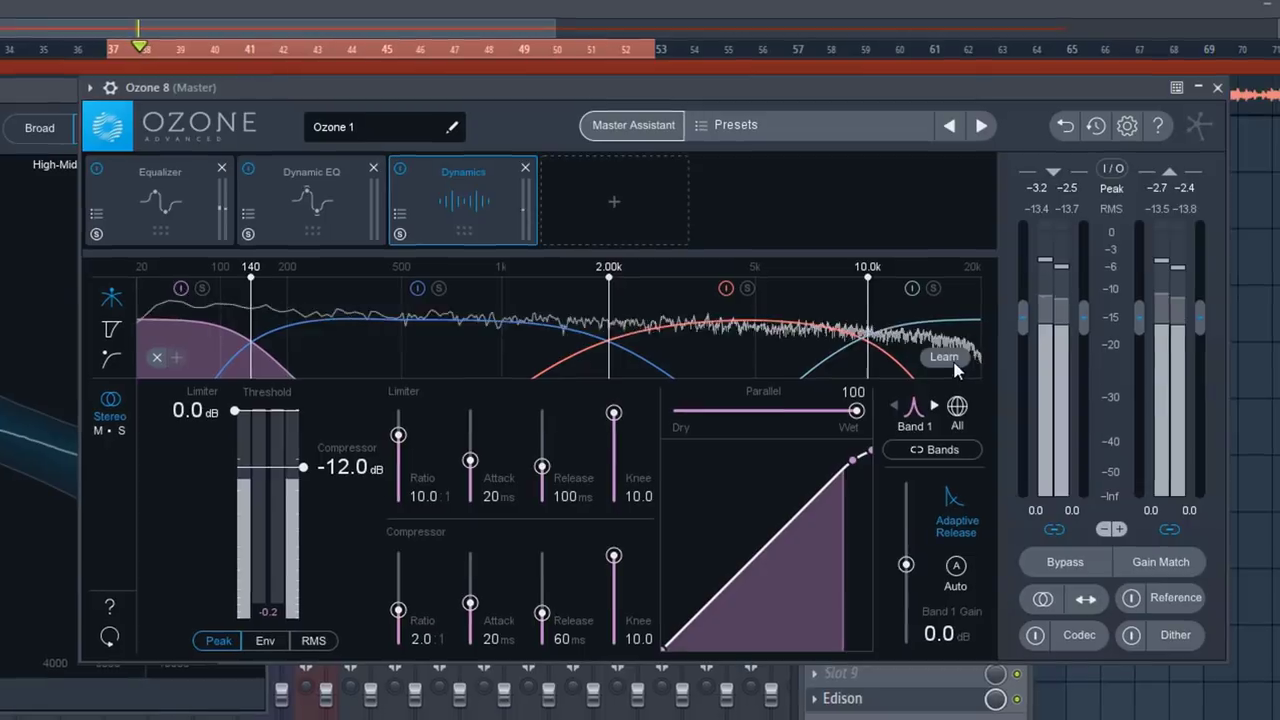
# Let the Dynamics module learn its crossover frequencies during playback, then end the learning and stop playback
pyautogui.click(950, 360)
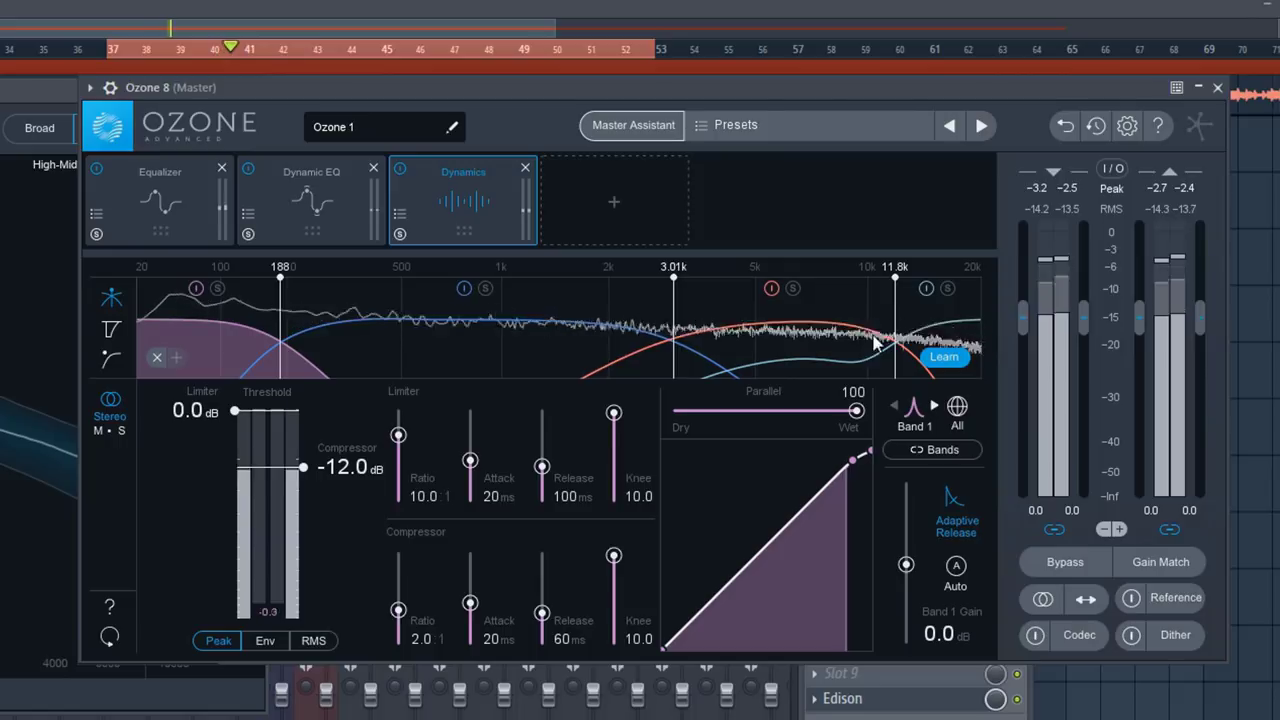
pyautogui.click(944, 357)
pyautogui.press('space')
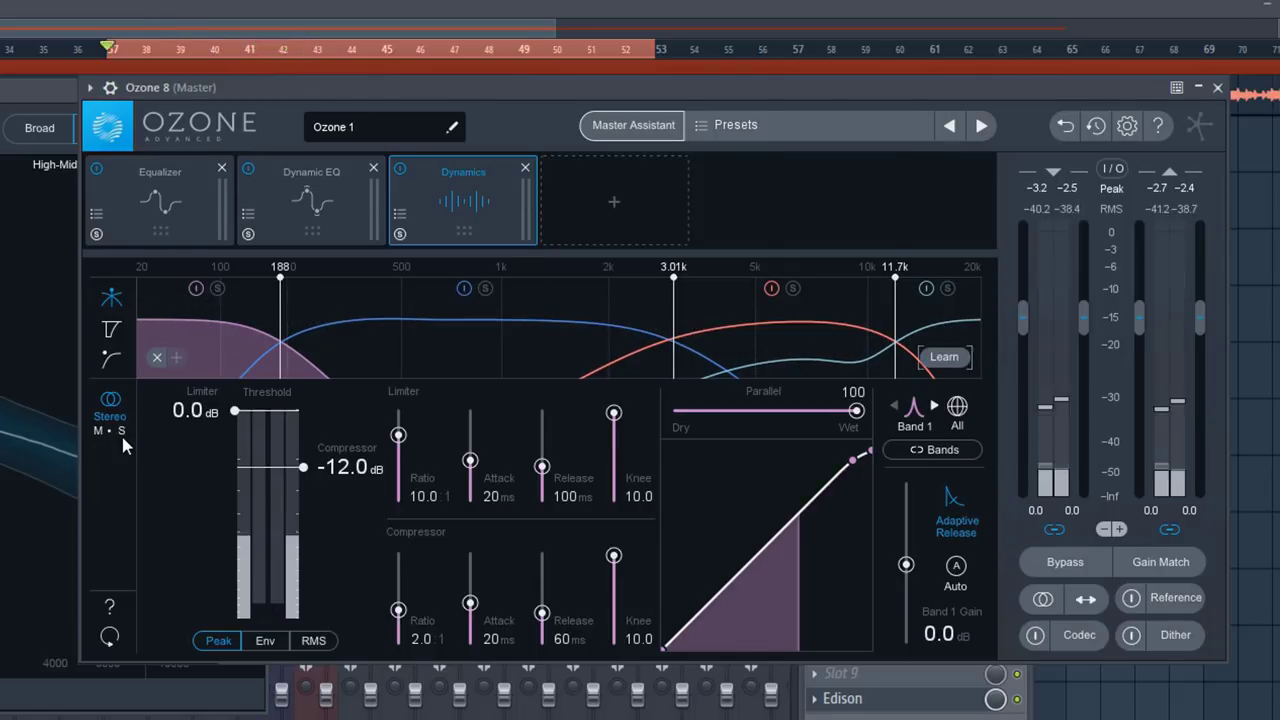
# Switch Dynamics to mid/side processing, solo the mid channel and select Band 1 with the selection playing
pyautogui.click(107, 432)
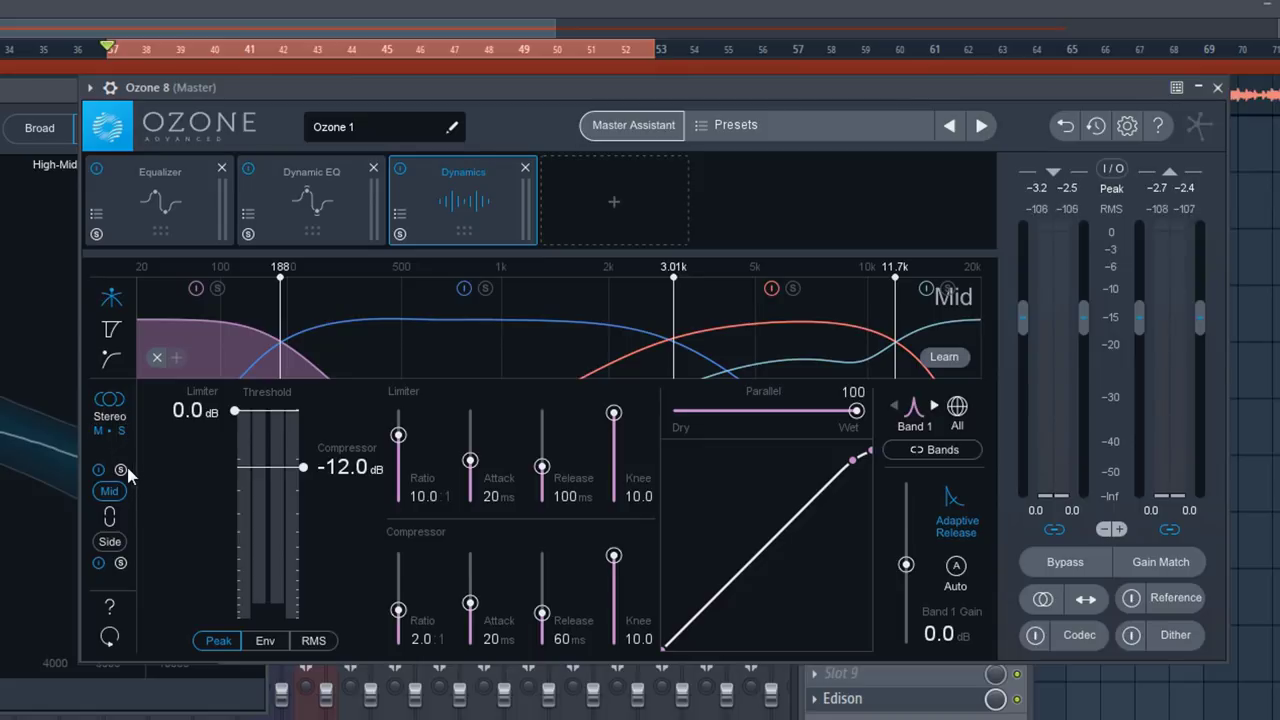
pyautogui.click(938, 321)
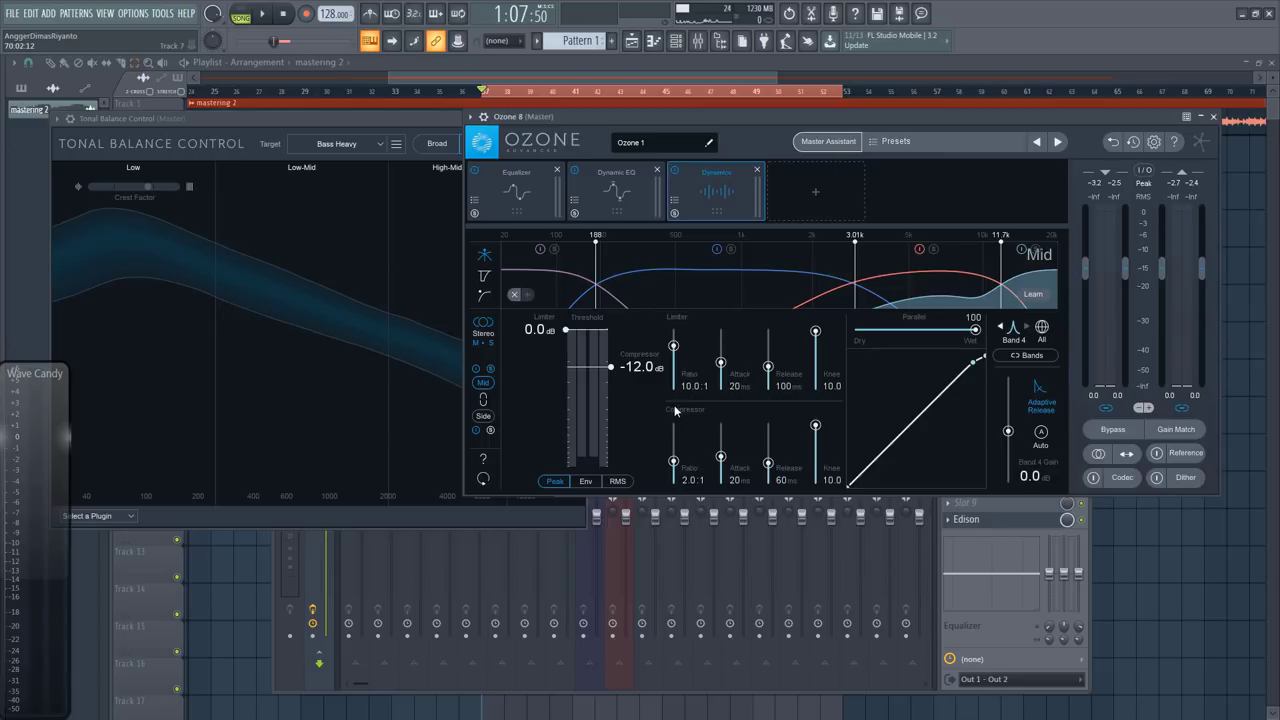
pyautogui.press('space')
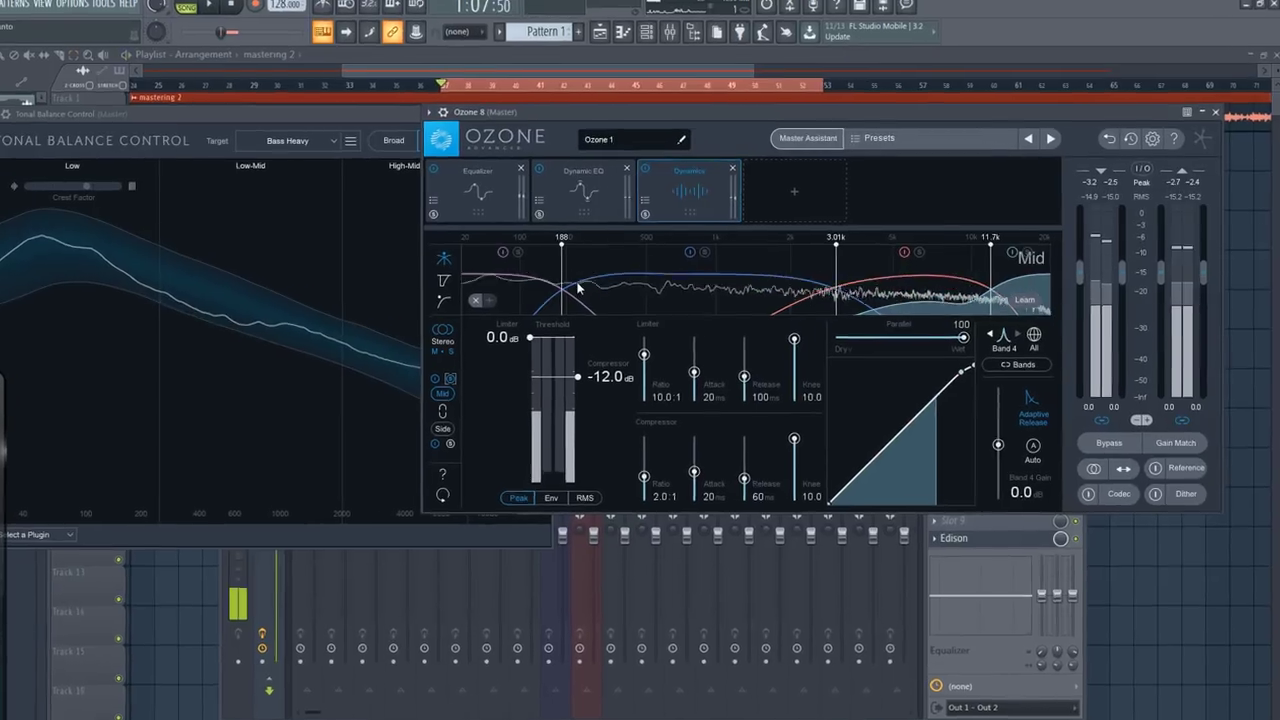
pyautogui.press('space')
pyautogui.click(562, 292)
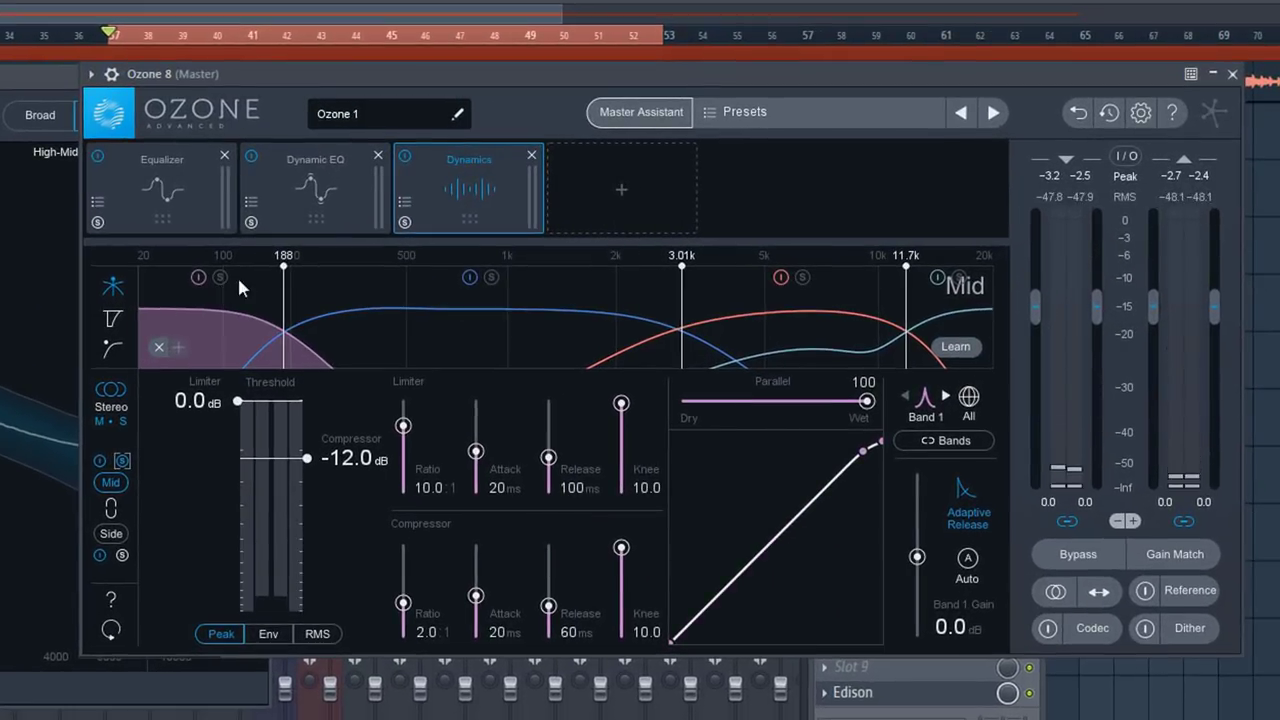
pyautogui.press('space')
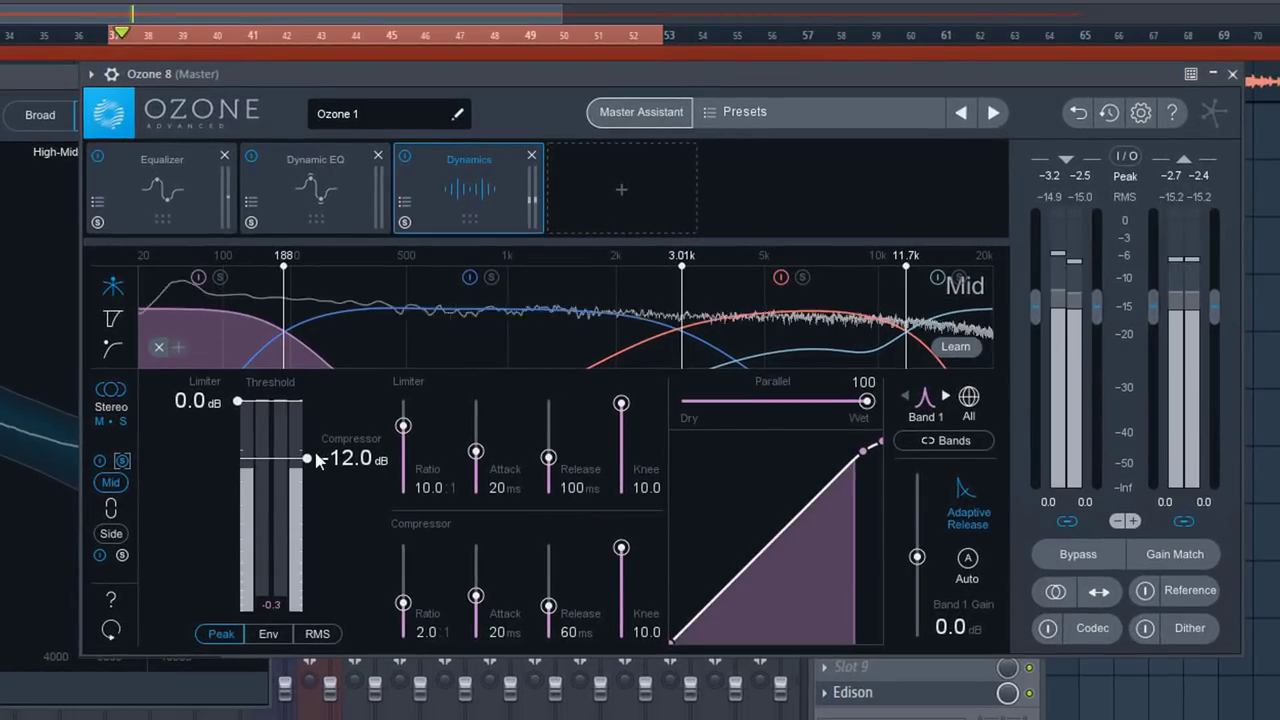
# Set the Mid Band 1 compressor to a -13.1 dB threshold, 2.9:1 ratio, 1 ms attack and 200 ms release
pyautogui.moveTo(306, 460); pyautogui.dragTo(307, 469)
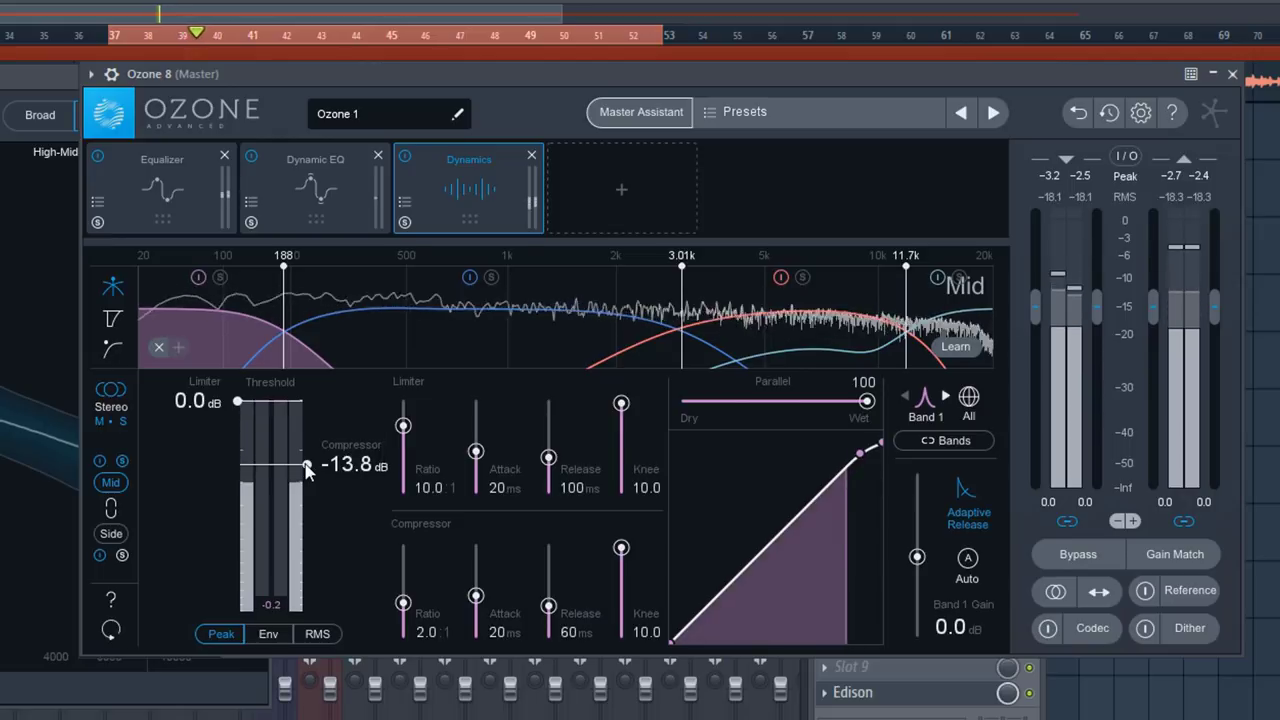
pyautogui.moveTo(306, 470); pyautogui.dragTo(306, 462)
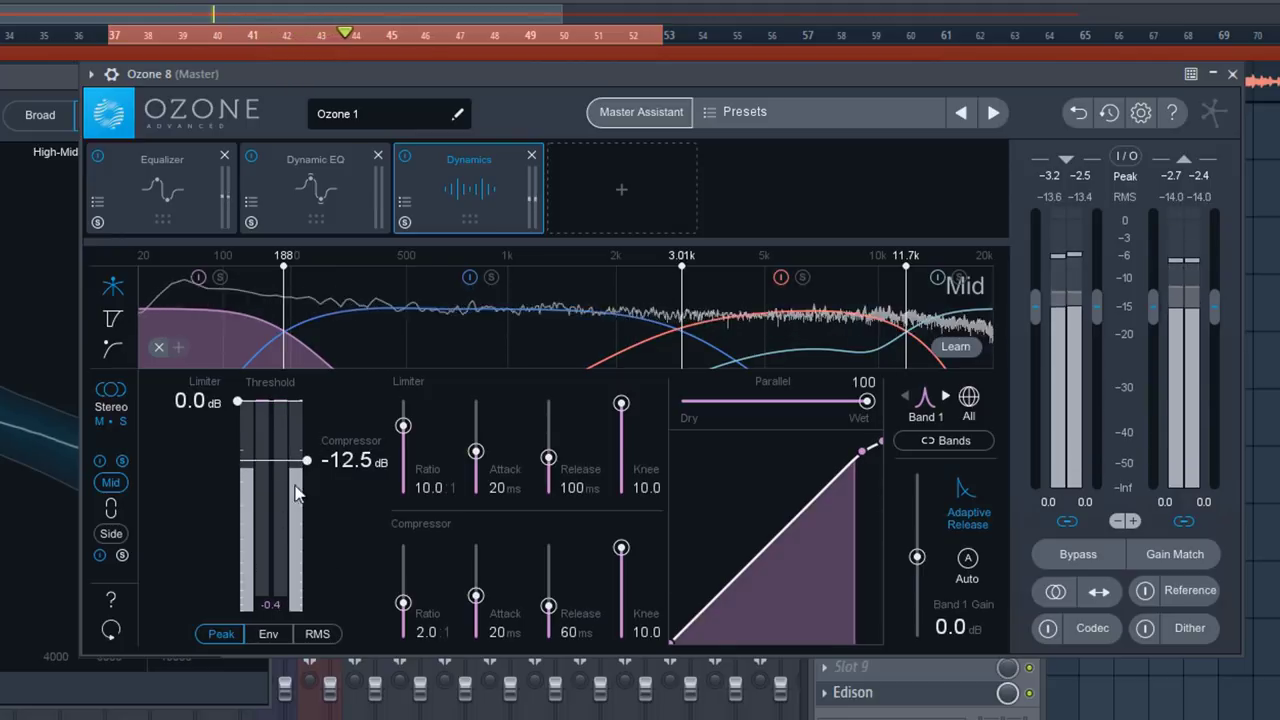
pyautogui.moveTo(306, 460); pyautogui.dragTo(305, 463)
pyautogui.moveTo(404, 603); pyautogui.dragTo(476, 626)
pyautogui.moveTo(553, 607); pyautogui.dragTo(551, 598)
pyautogui.click(478, 624)
pyautogui.moveTo(481, 625); pyautogui.dragTo(481, 622)
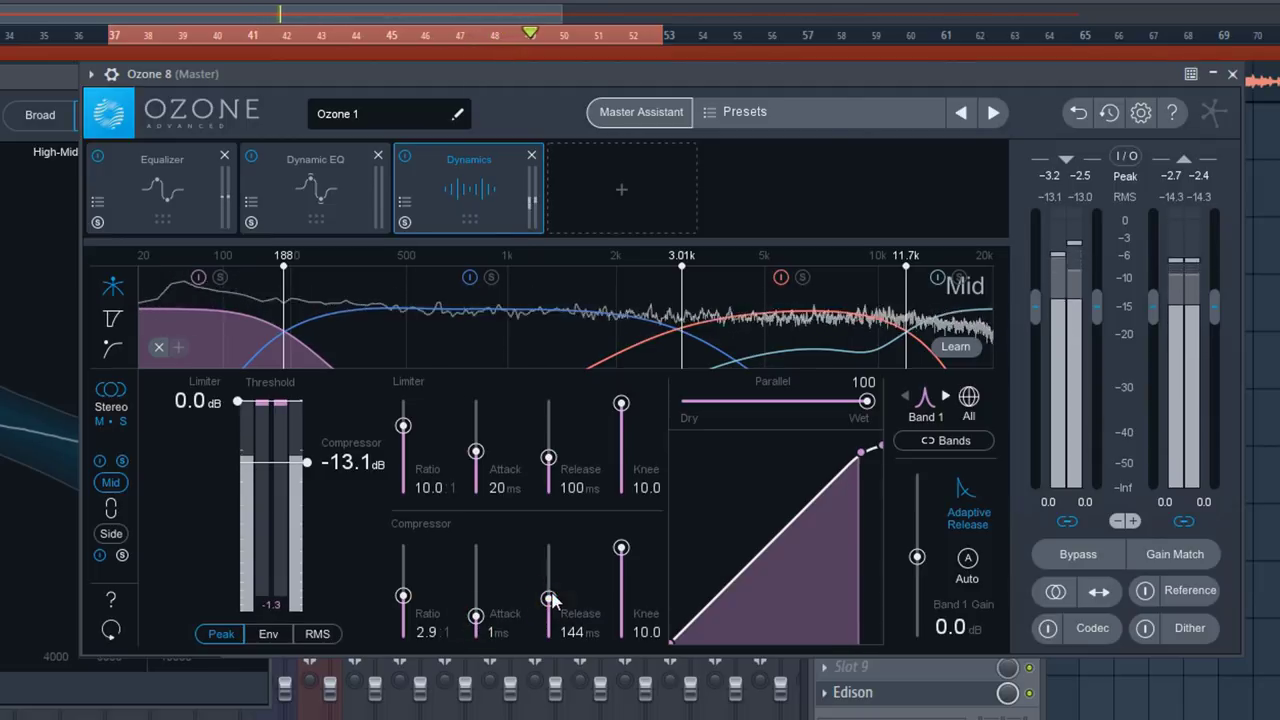
pyautogui.moveTo(551, 598); pyautogui.dragTo(551, 591)
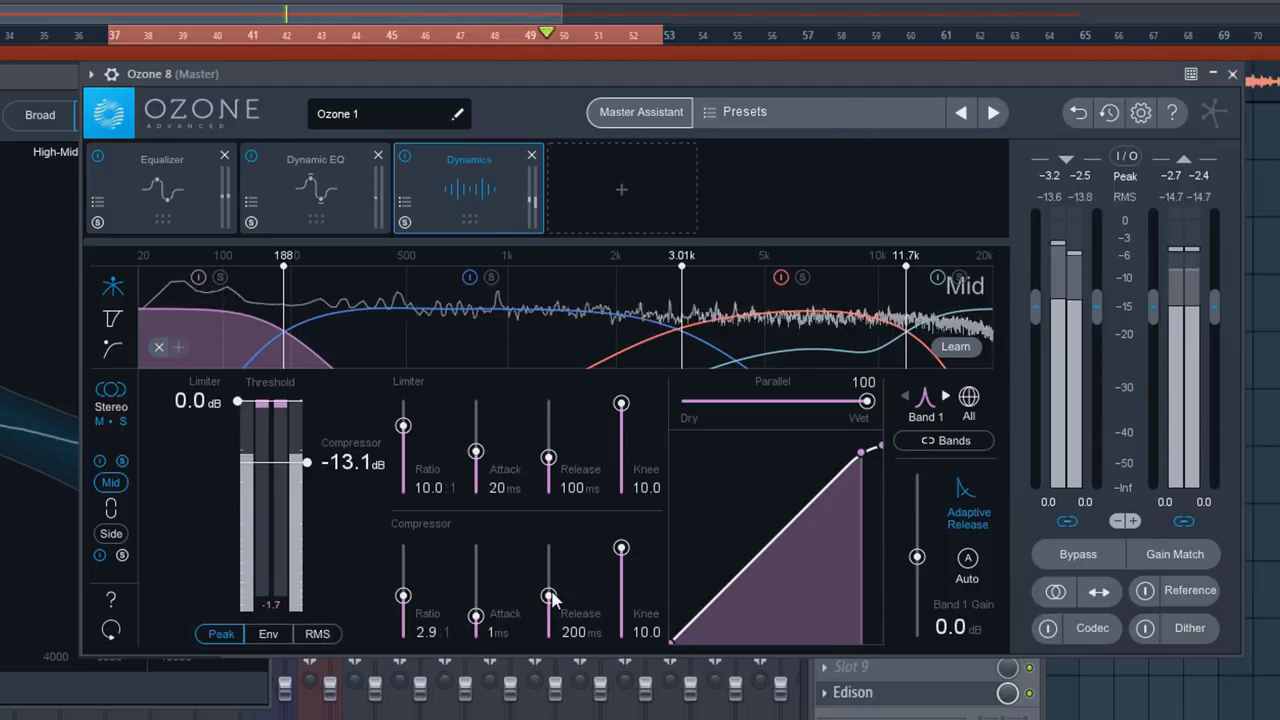
# Set the Mid Band 2 compressor to a -11.1 dB threshold, 3.2:1 ratio, 2 ms attack and 100 ms release
pyautogui.click(409, 310)
pyautogui.moveTo(304, 458); pyautogui.dragTo(302, 468)
pyautogui.moveTo(403, 602); pyautogui.dragTo(548, 601)
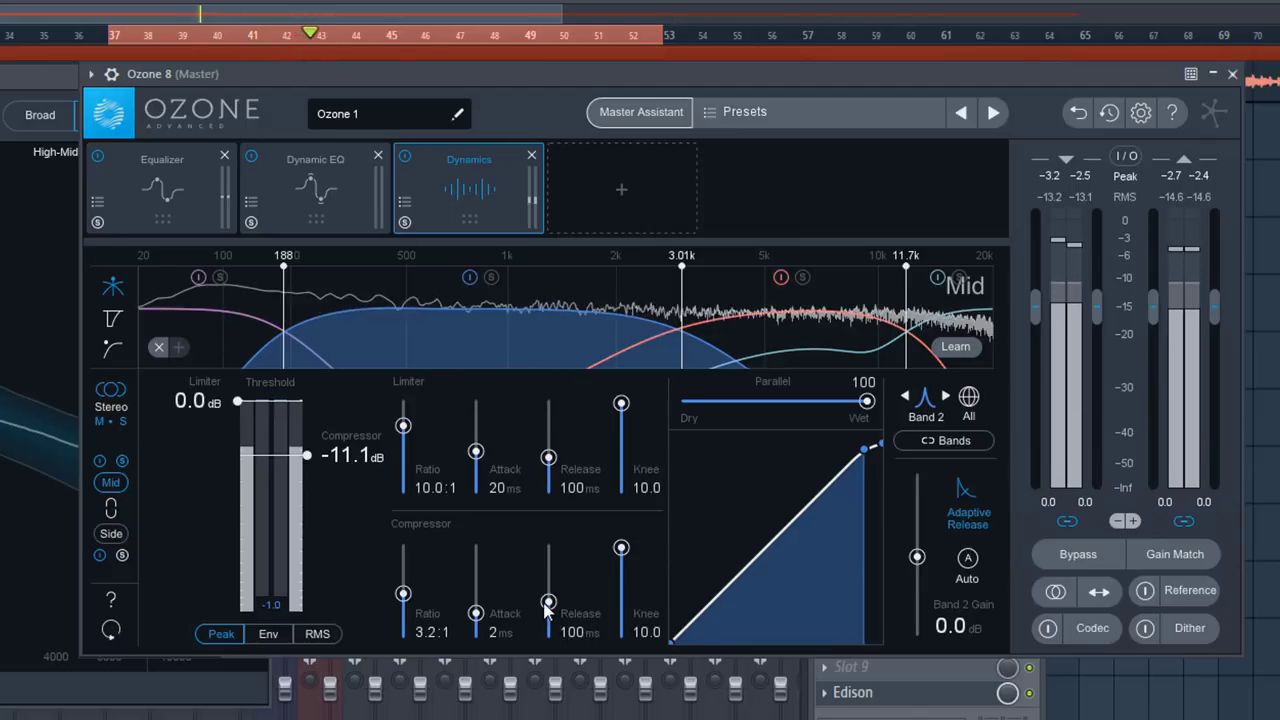
# Lower the Mid Band 3 compressor threshold to -15.7 dB, adjust its attack and ratio, and select the highest band
pyautogui.click(771, 316)
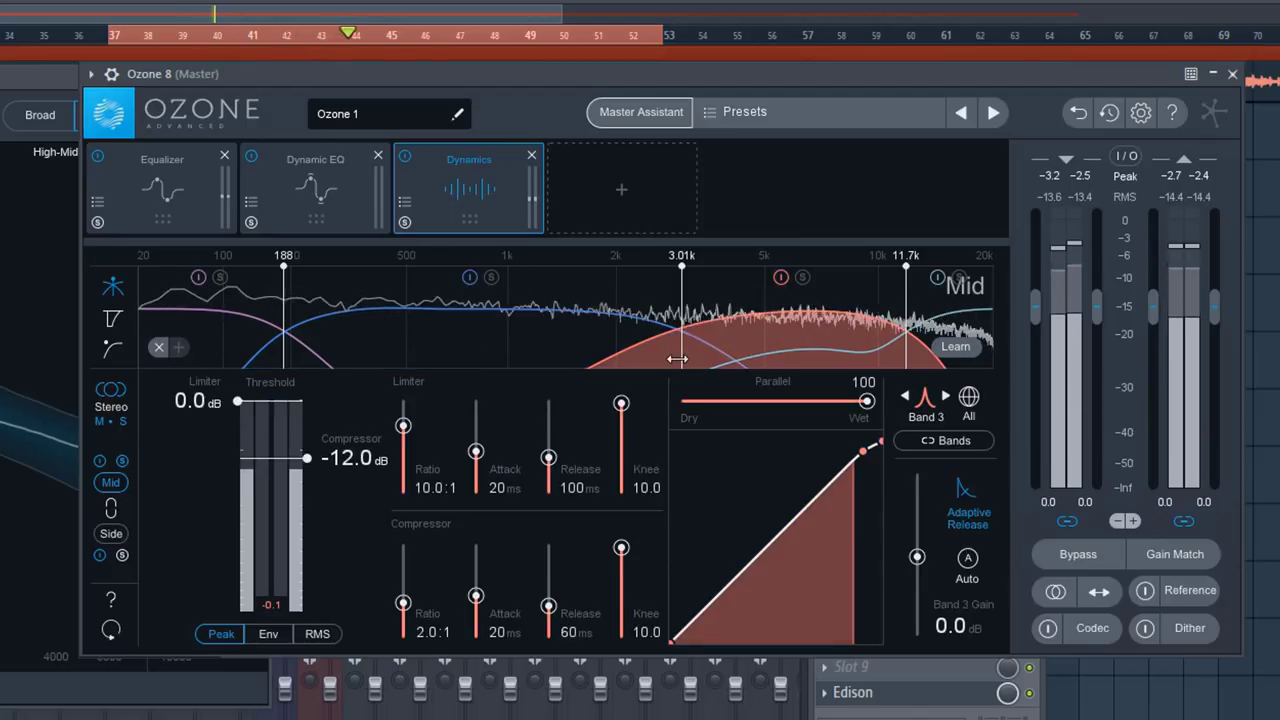
pyautogui.moveTo(306, 458); pyautogui.dragTo(306, 470)
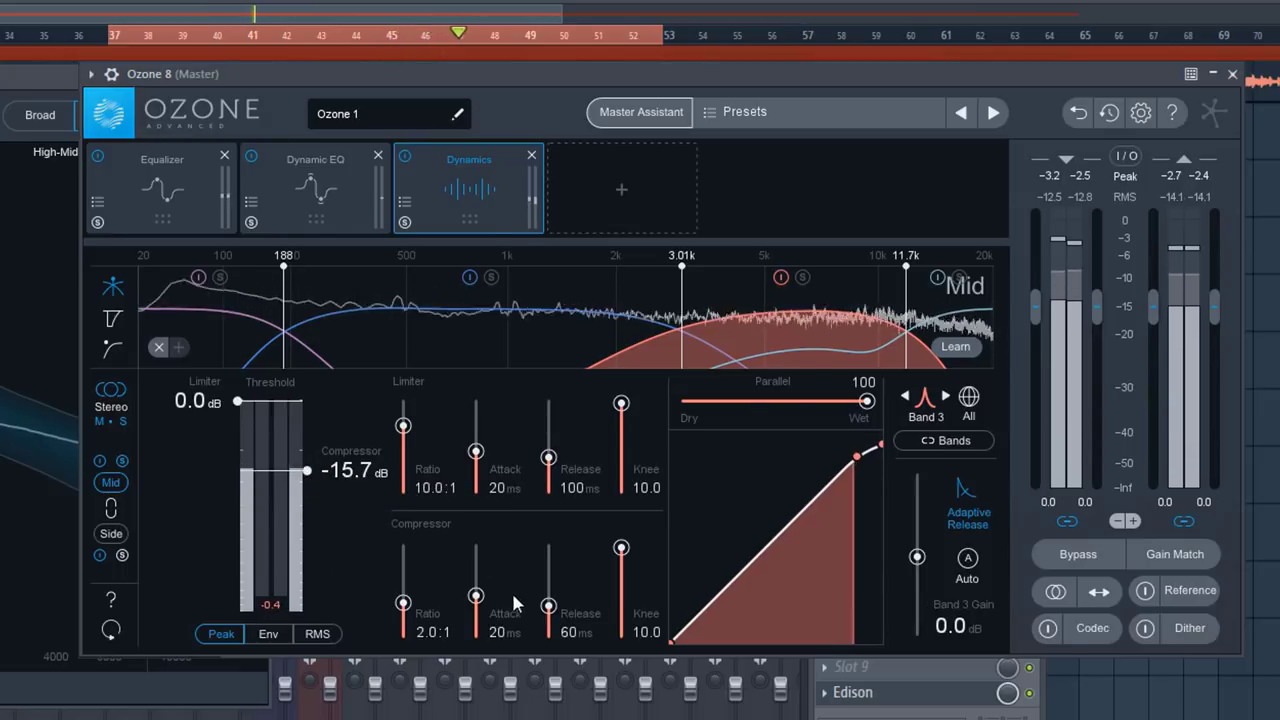
pyautogui.moveTo(476, 596); pyautogui.dragTo(403, 582)
pyautogui.click(944, 322)
# Set the Side Band 1 compressor to a -32.2 dB threshold, 2.9:1 ratio, 1 ms attack and 359 ms release, and stop playback
pyautogui.moveTo(307, 402); pyautogui.dragTo(306, 489)
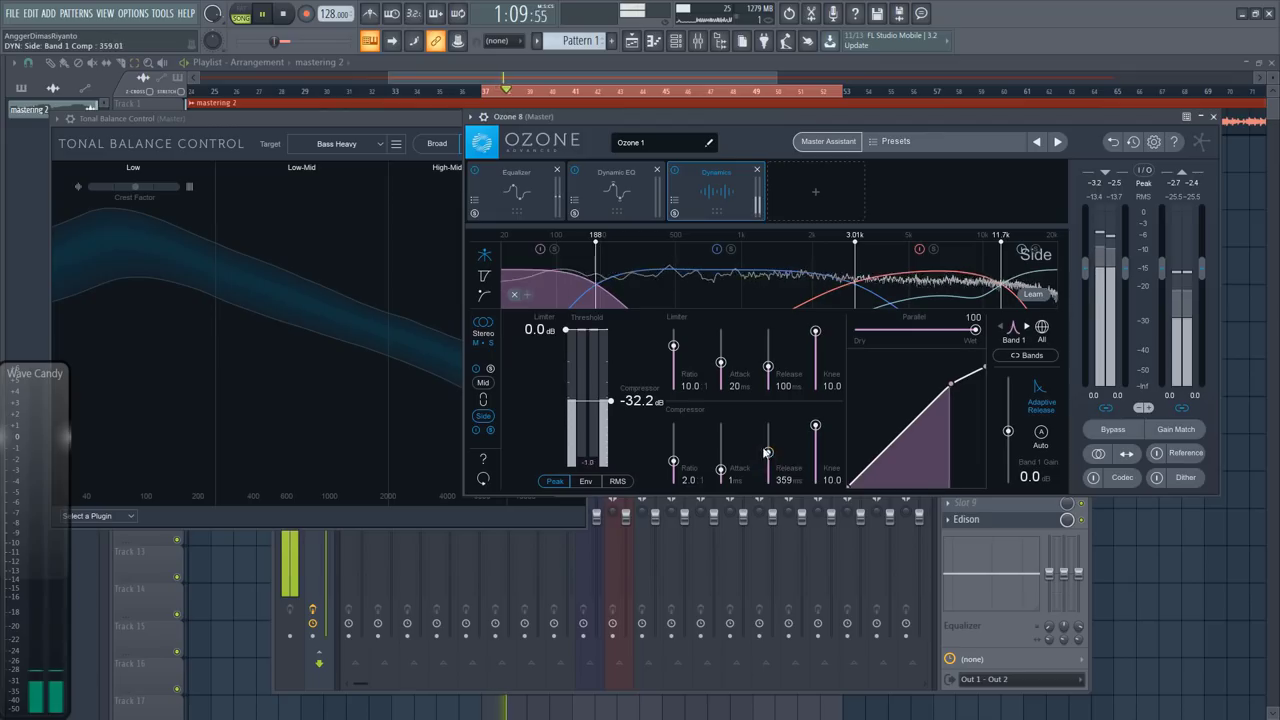
pyautogui.moveTo(674, 461); pyautogui.dragTo(674, 456)
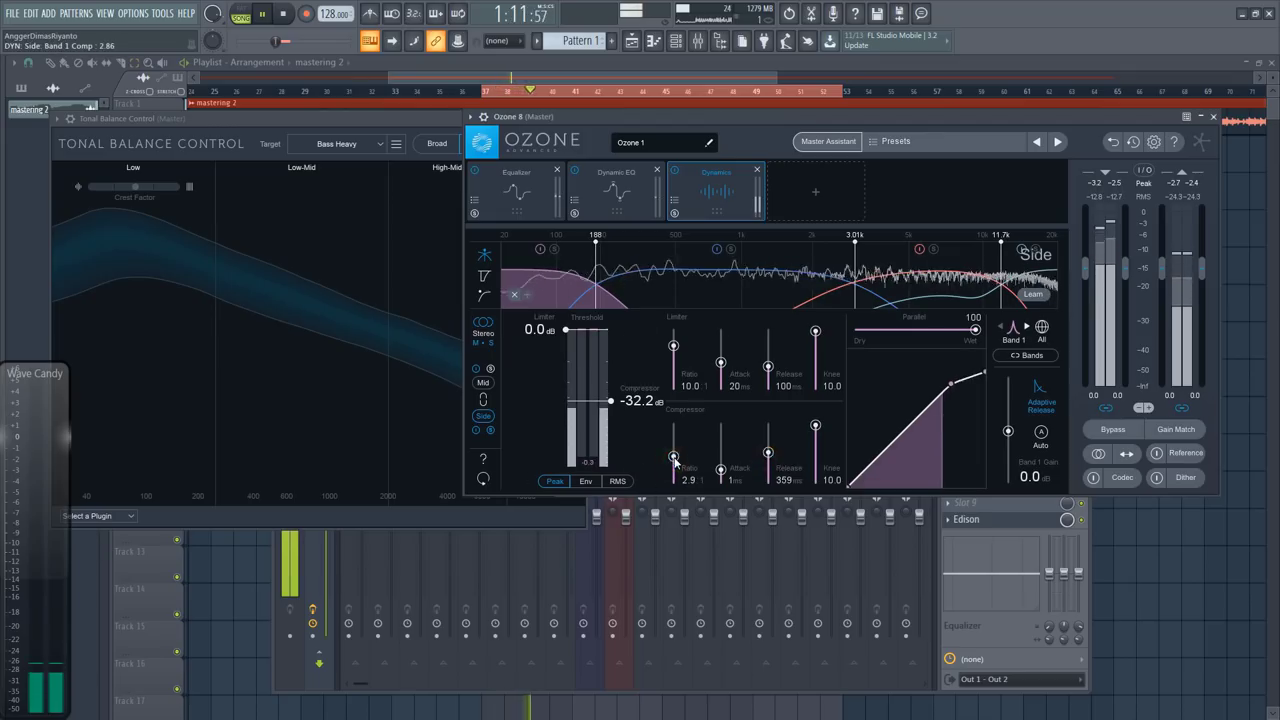
pyautogui.press('space')
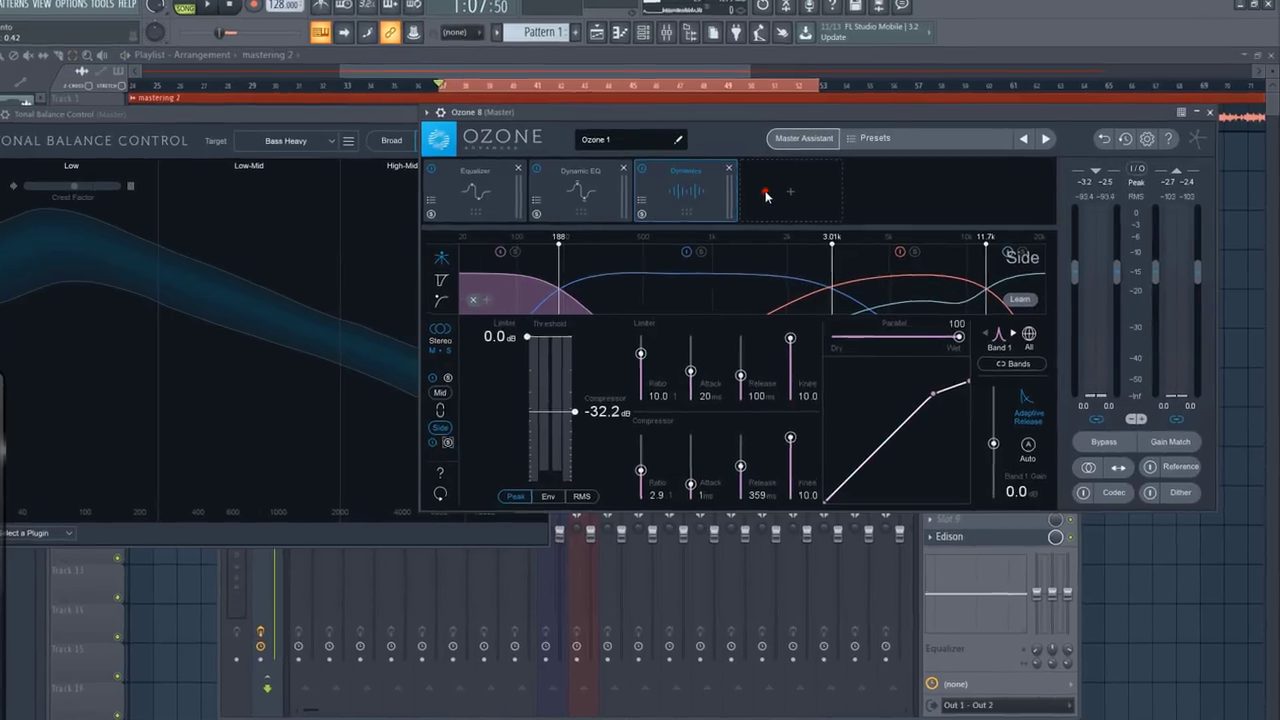
# Add an Exciter module after Dynamics and learn its band crossover frequencies during playback
pyautogui.click(790, 192)
pyautogui.click(967, 283)
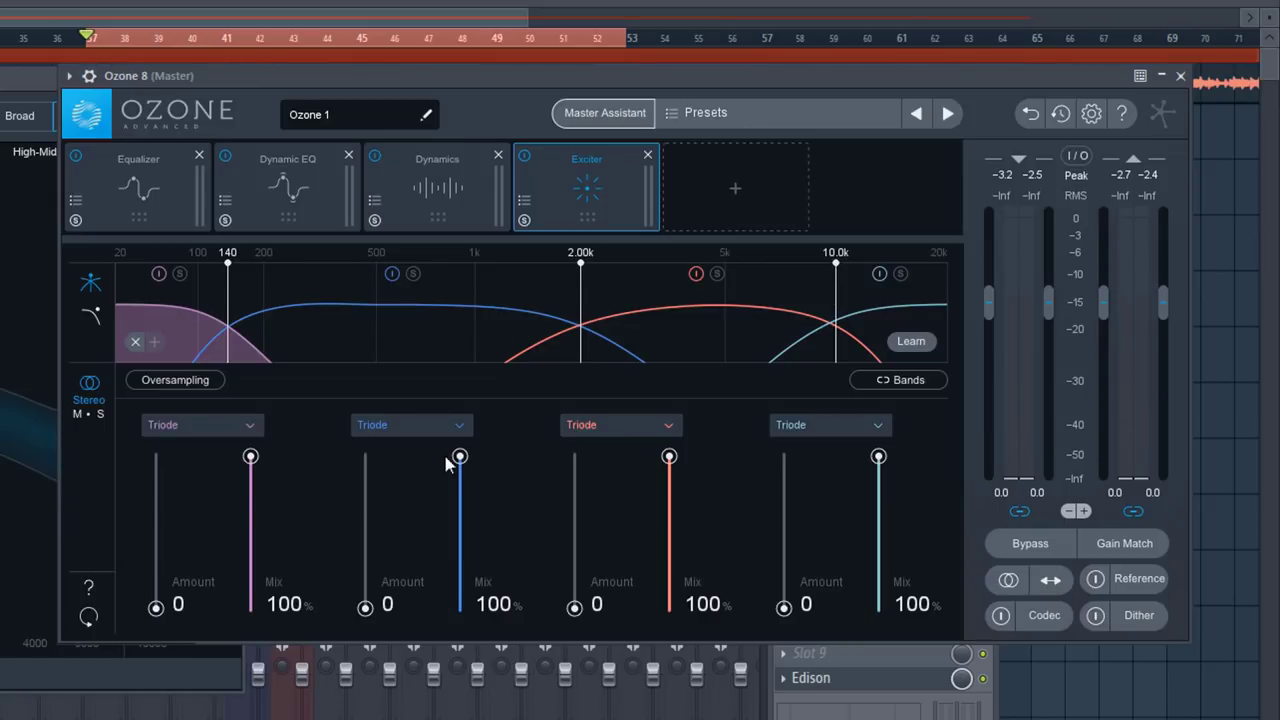
pyautogui.click(818, 426)
pyautogui.click(733, 468)
pyautogui.press('space')
pyautogui.click(913, 342)
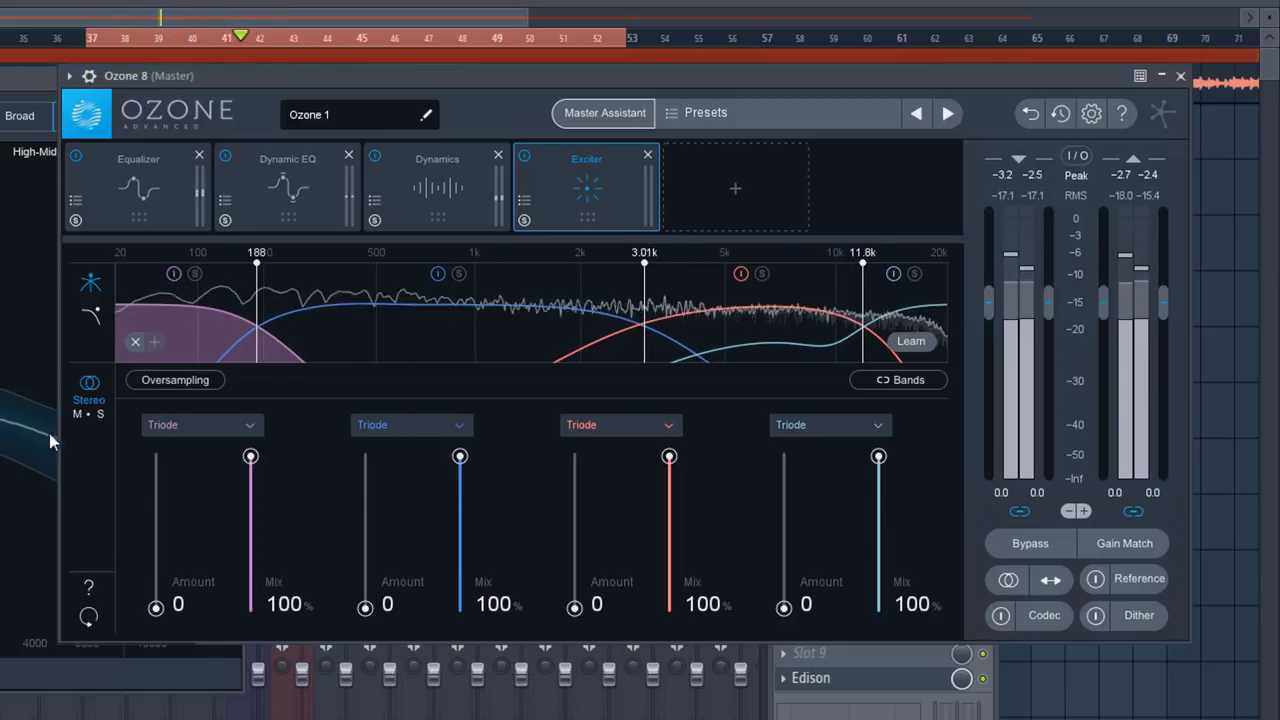
# Switch the Exciter to mid/side processing and solo the Mid channel during playback
pyautogui.click(97, 413)
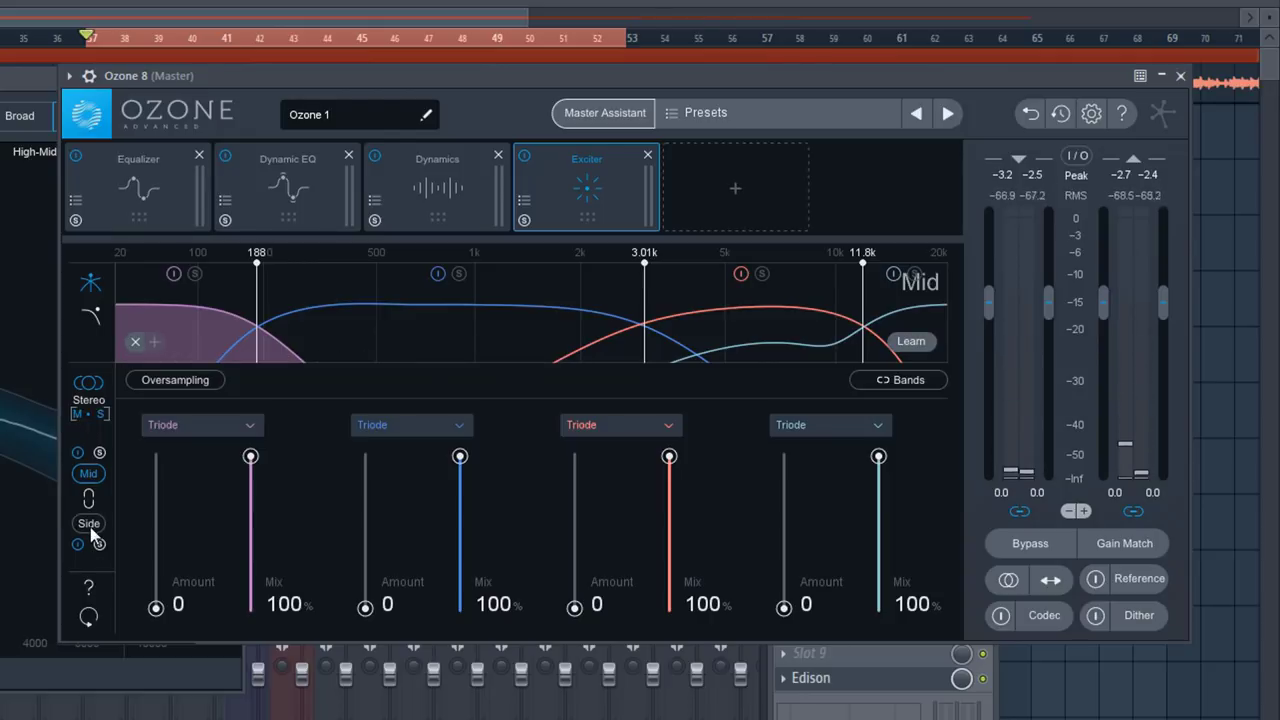
pyautogui.press('space')
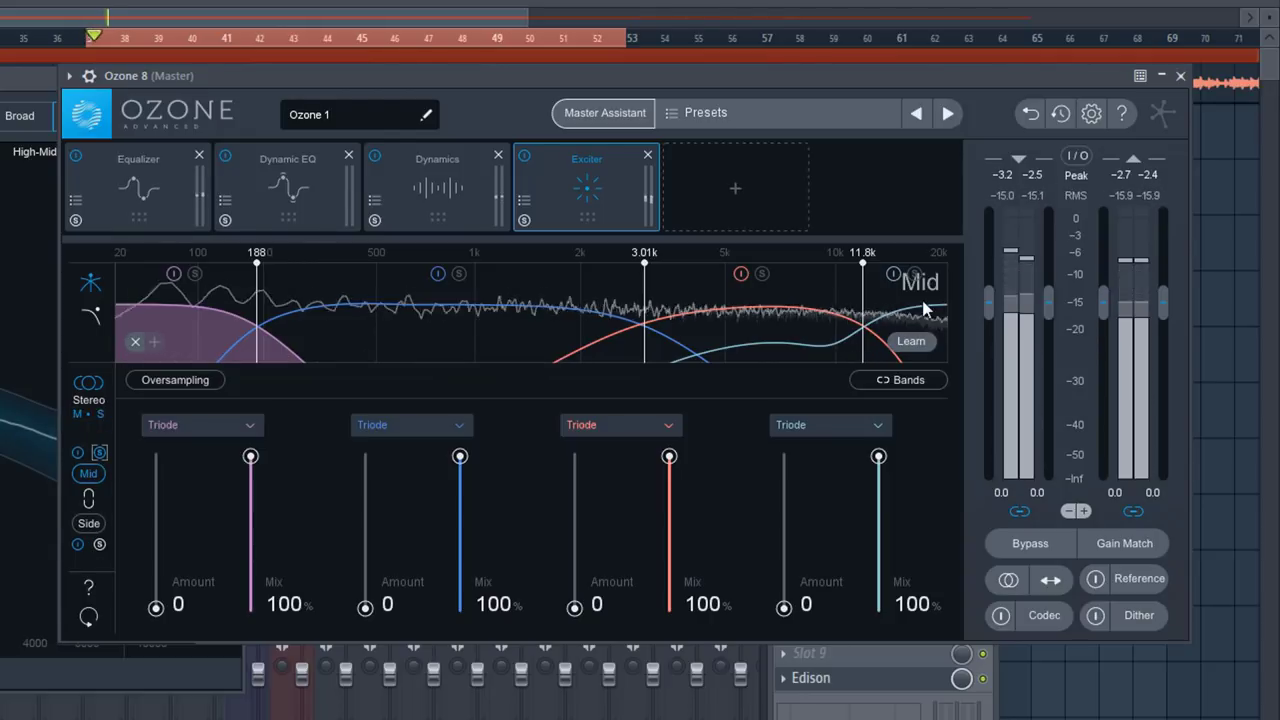
pyautogui.press('space')
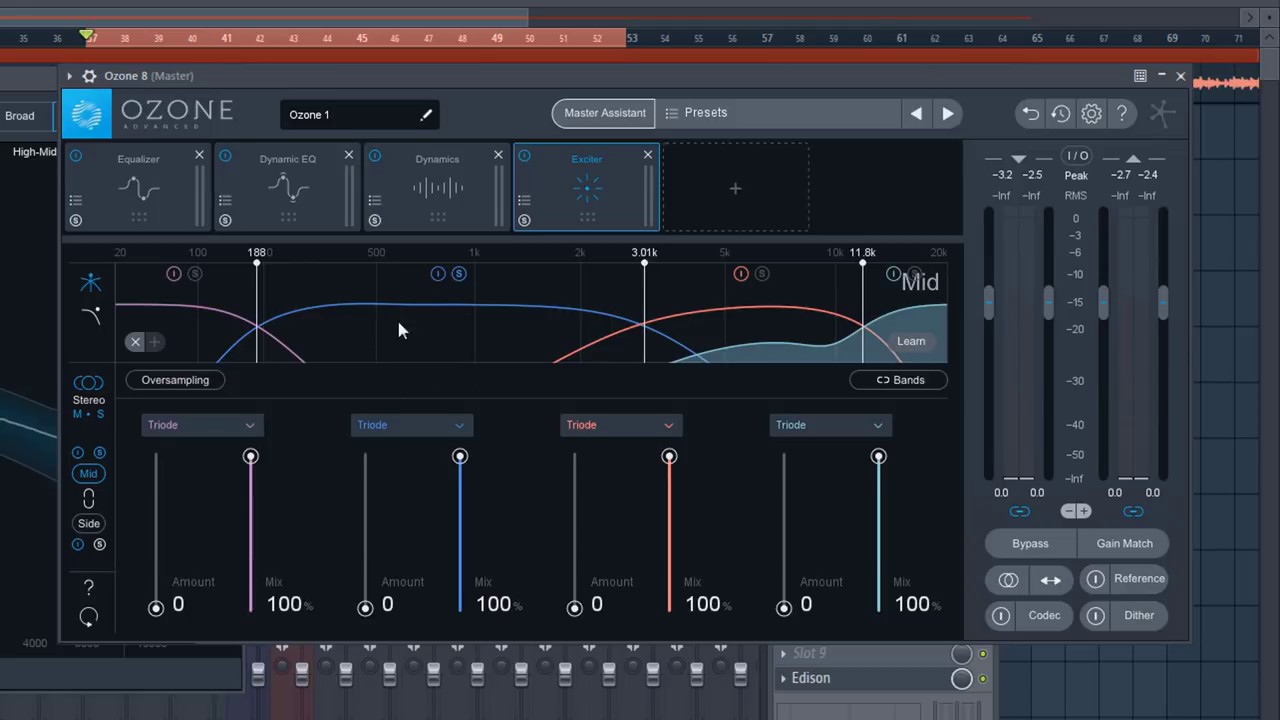
# Set Mid Band 2 of the Exciter to Tape with an amount of 3.6 and a mix of 79.1%
pyautogui.press('space')
pyautogui.click(424, 427)
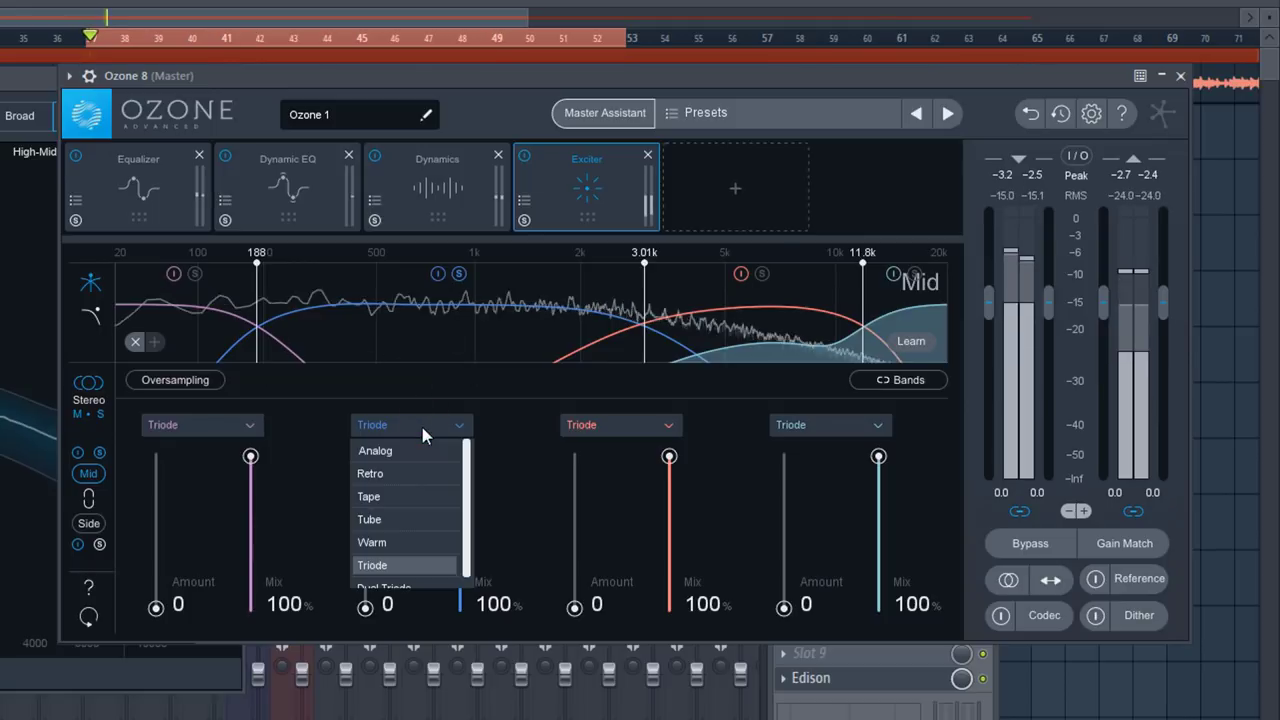
pyautogui.click(385, 496)
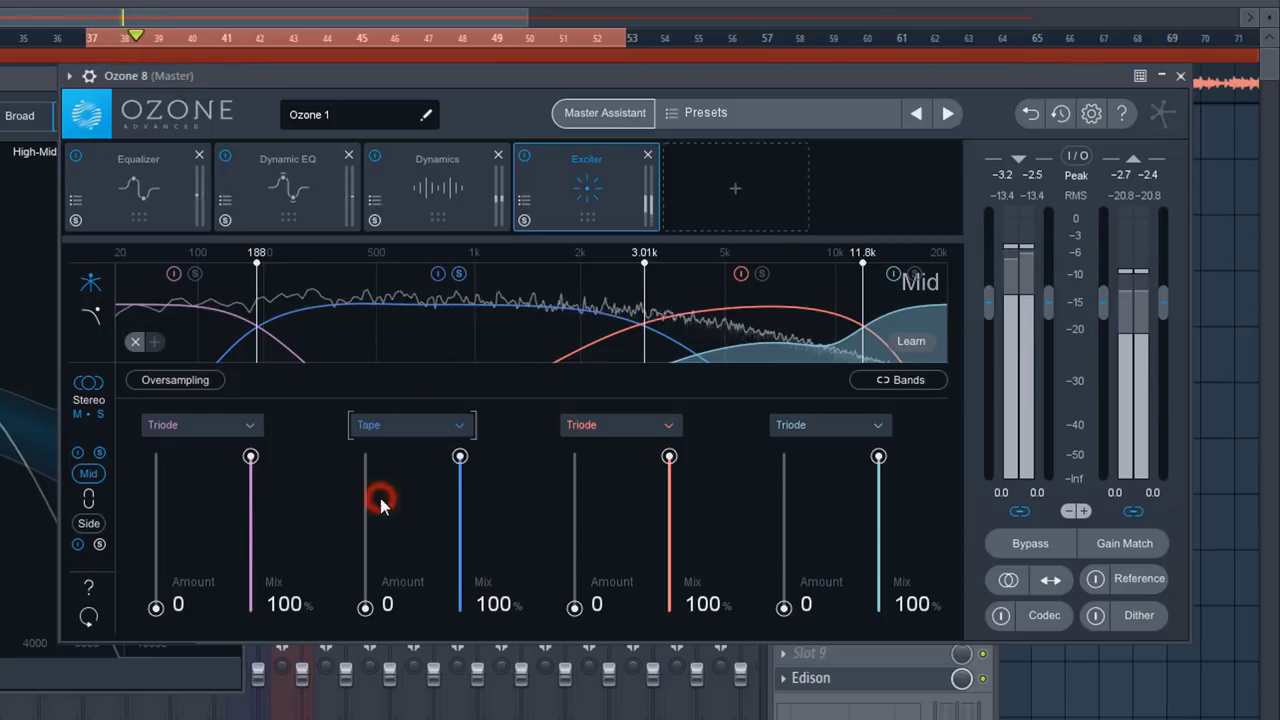
pyautogui.moveTo(365, 607); pyautogui.dragTo(362, 573)
pyautogui.moveTo(460, 456); pyautogui.dragTo(460, 490)
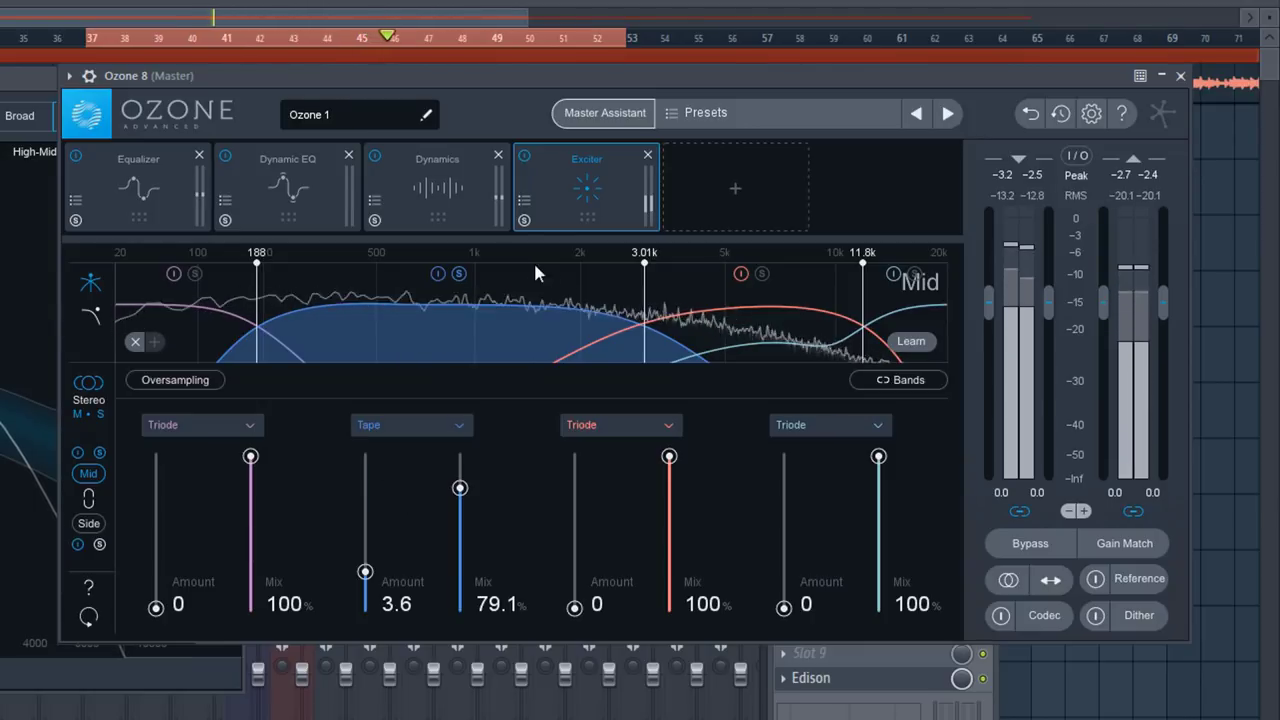
# Solo Mid Band 3 of the Exciter and set it to Warm with an amount of 6.4 and a mix of 74.5%
pyautogui.press('space')
pyautogui.click(740, 334)
pyautogui.press('space')
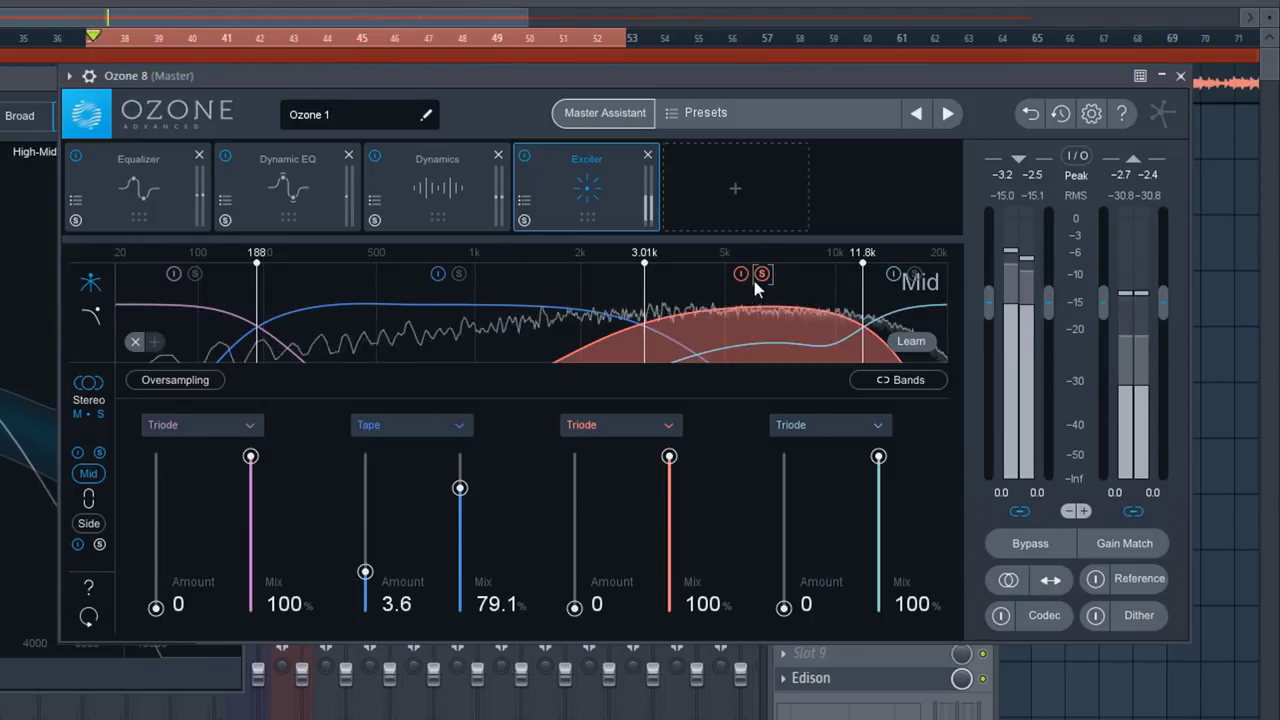
pyautogui.click(618, 425)
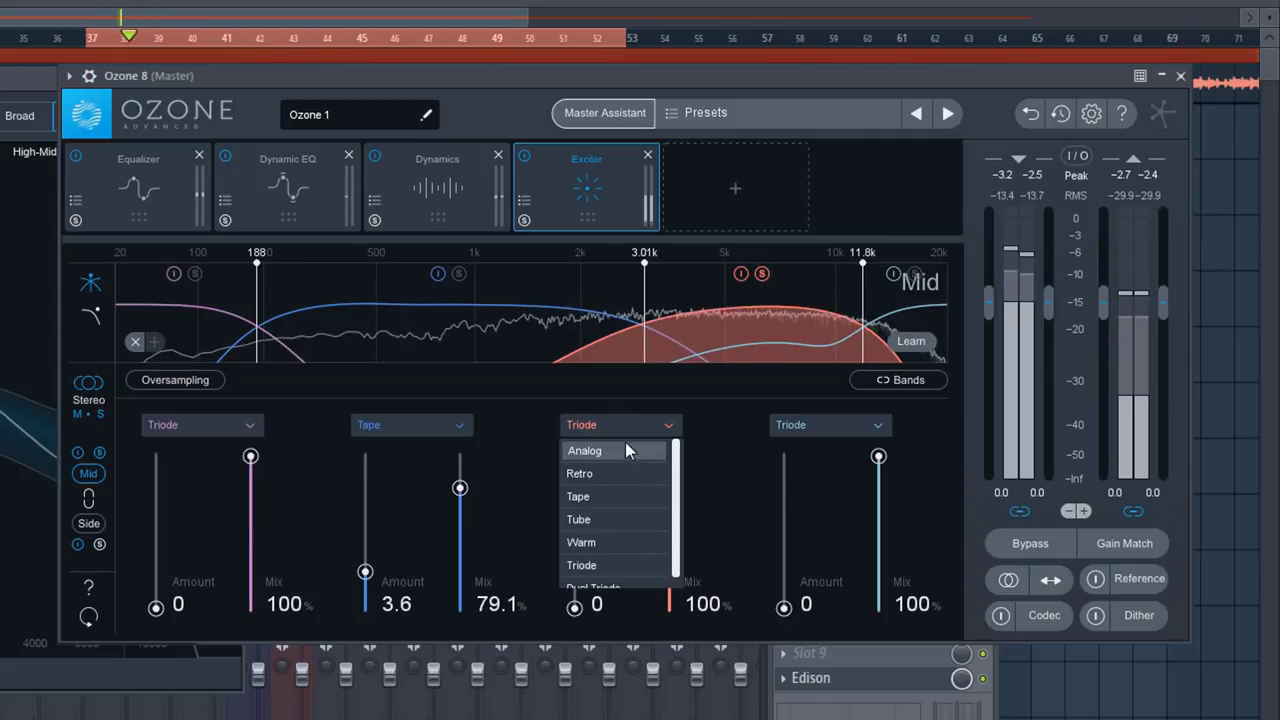
pyautogui.click(588, 541)
pyautogui.moveTo(575, 608); pyautogui.dragTo(575, 544)
pyautogui.moveTo(669, 458); pyautogui.dragTo(670, 495)
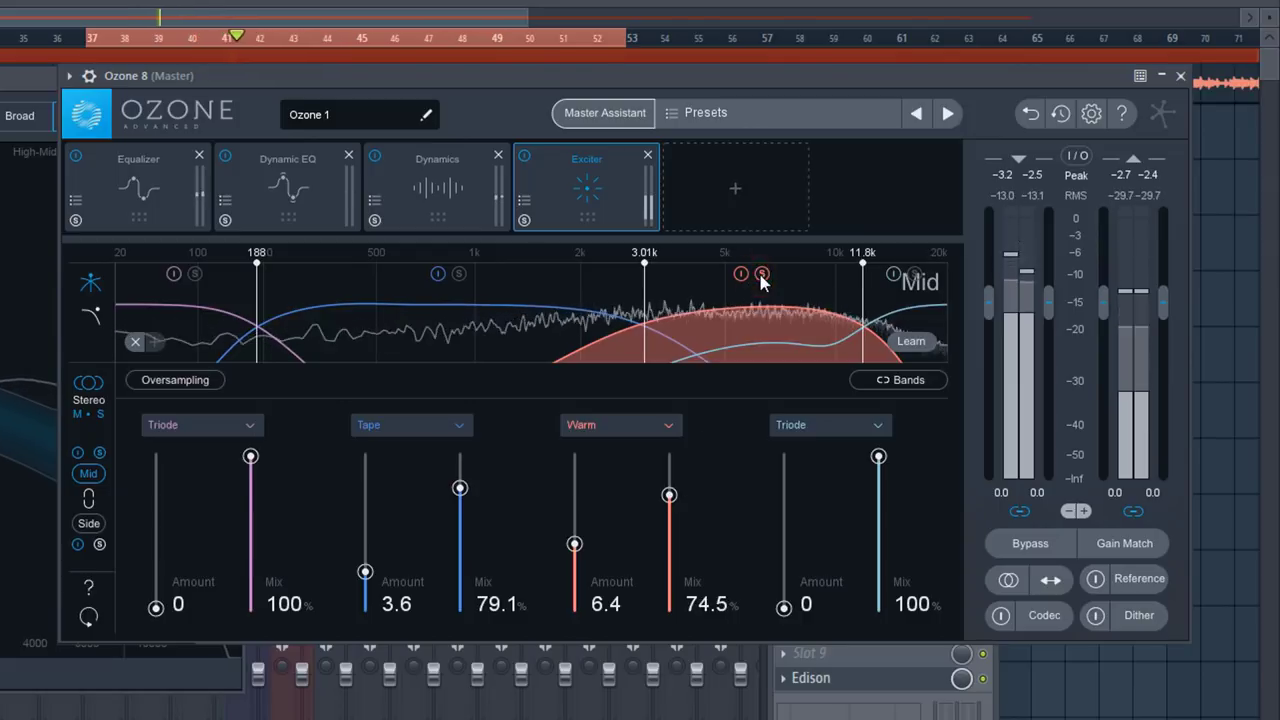
# Set the Exciter's Mid Band 1 amount to 0.9 and move the solo and editing from Mid to Side
pyautogui.moveTo(156, 608); pyautogui.dragTo(156, 603)
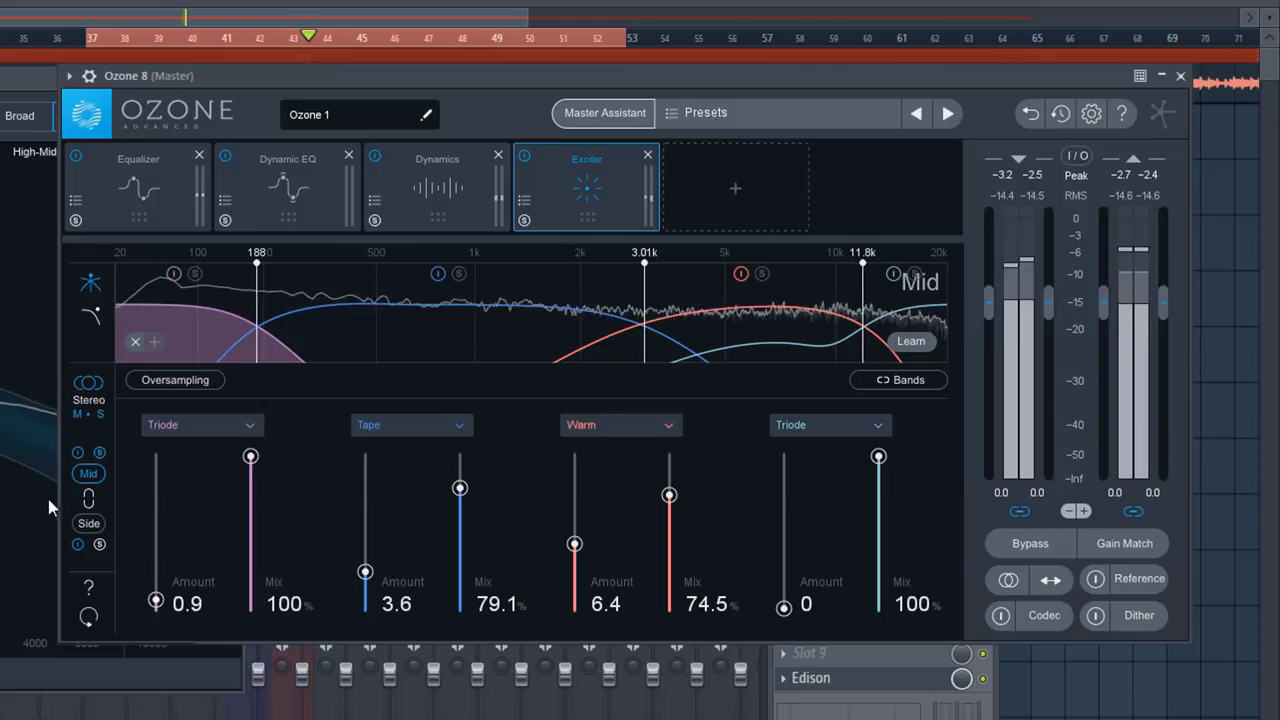
pyautogui.click(99, 452)
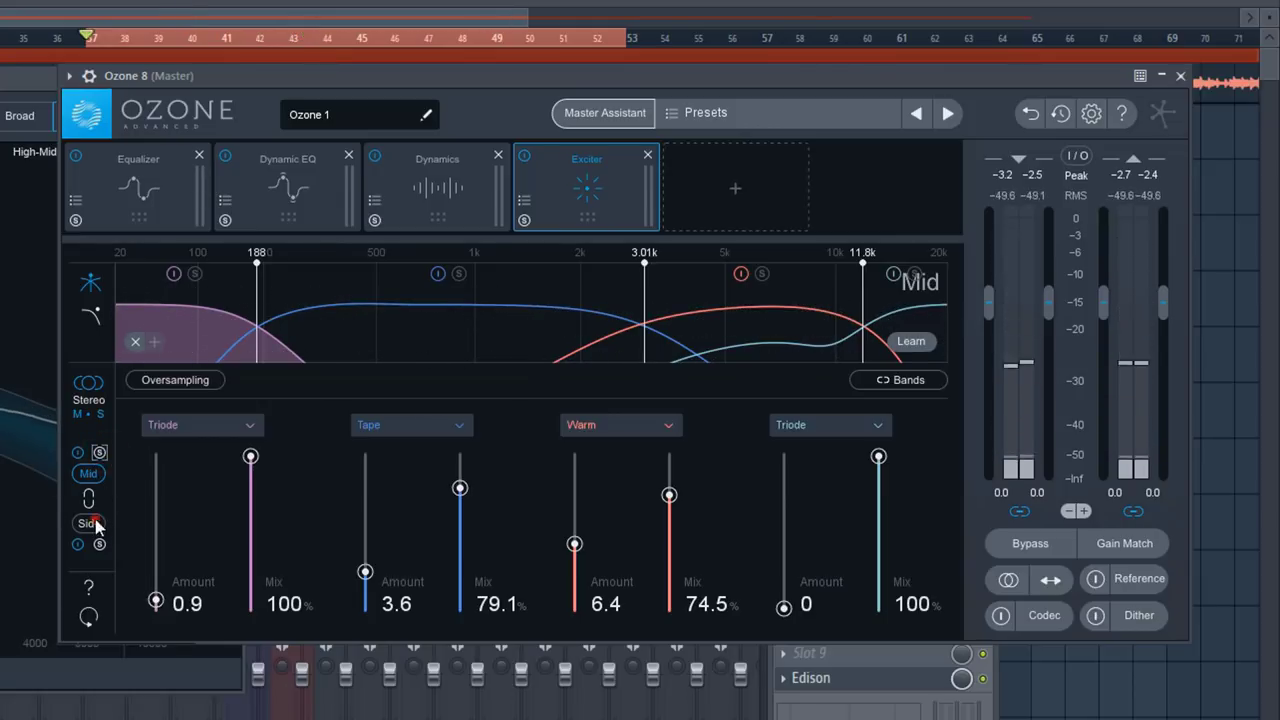
pyautogui.click(89, 523)
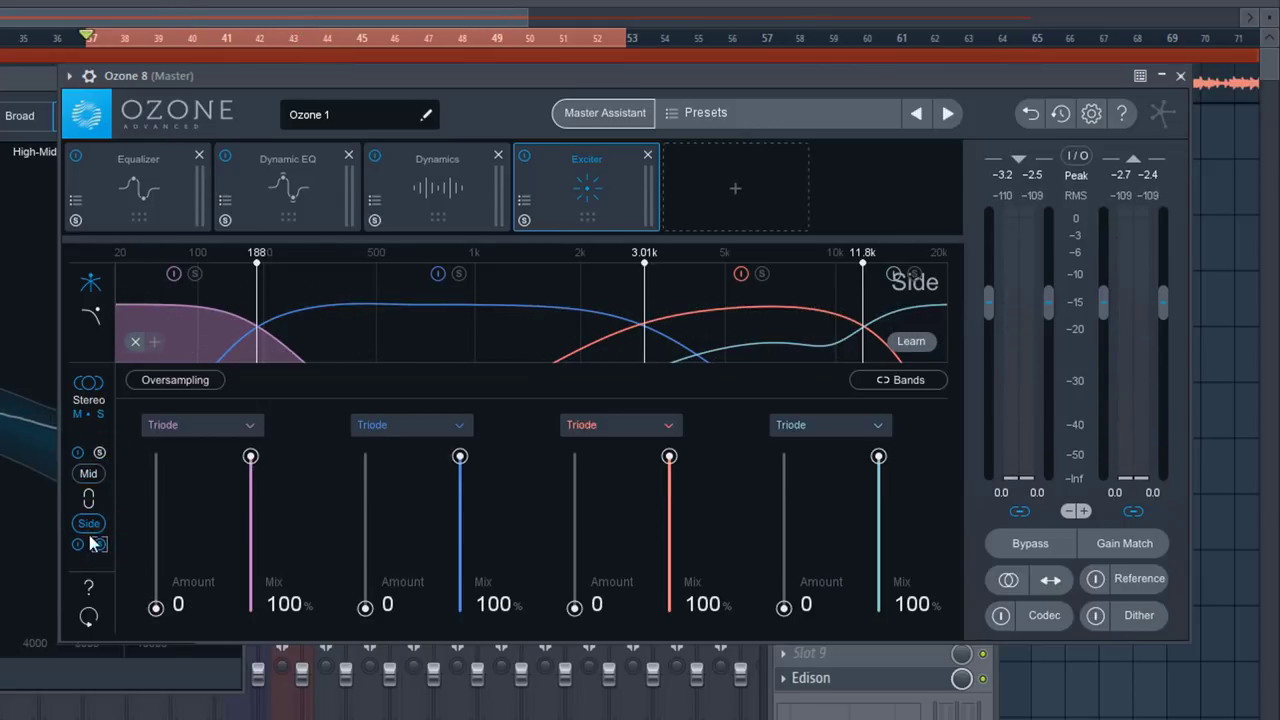
pyautogui.click(99, 544)
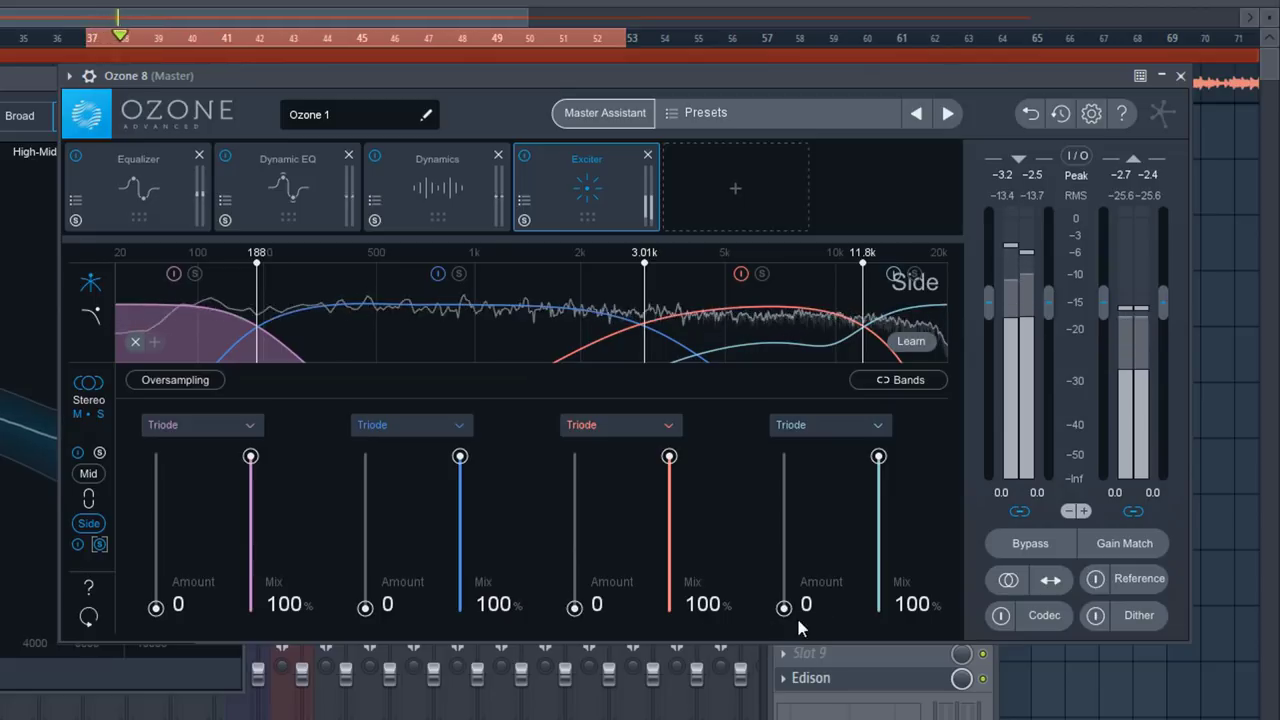
# Set Side Band 4 of the Exciter to Tube with an amount of 3.4, and Side Band 3's amount to 0.9
pyautogui.moveTo(783, 608)
pyautogui.mouseDown()
pyautogui.moveTo(777, 574)
pyautogui.moveTo(789, 618)
pyautogui.mouseUp()
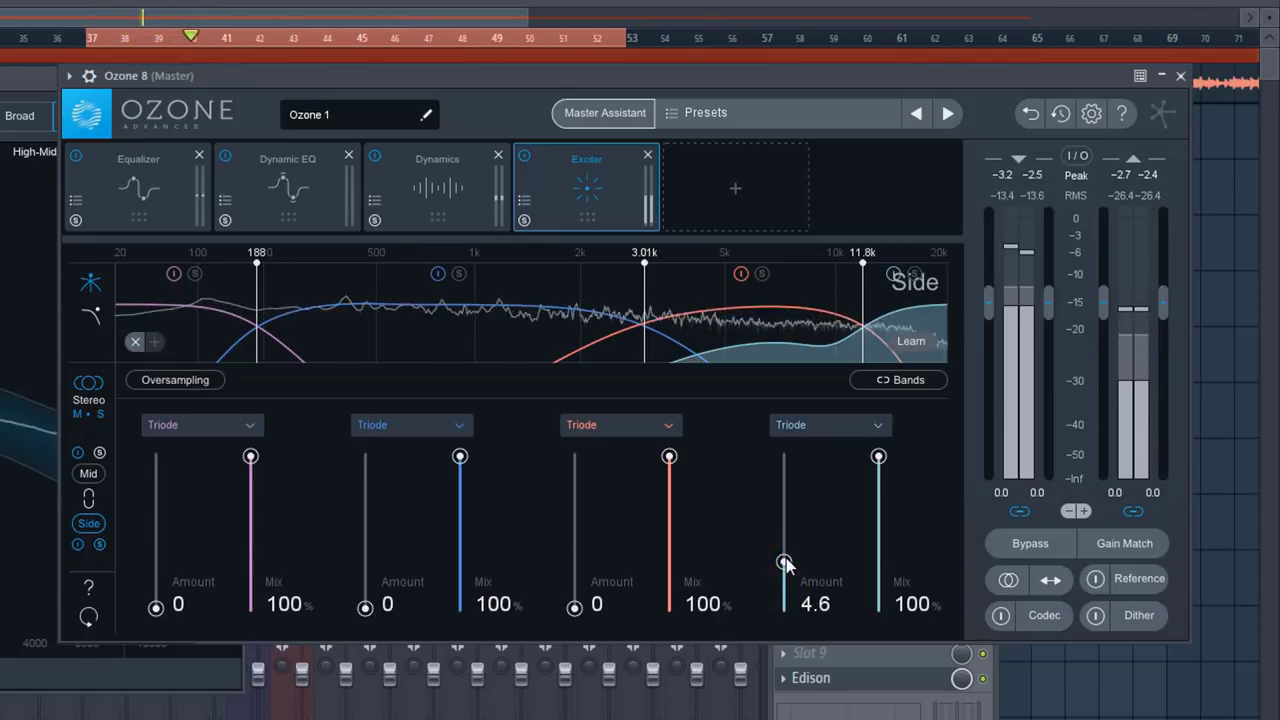
pyautogui.click(827, 428)
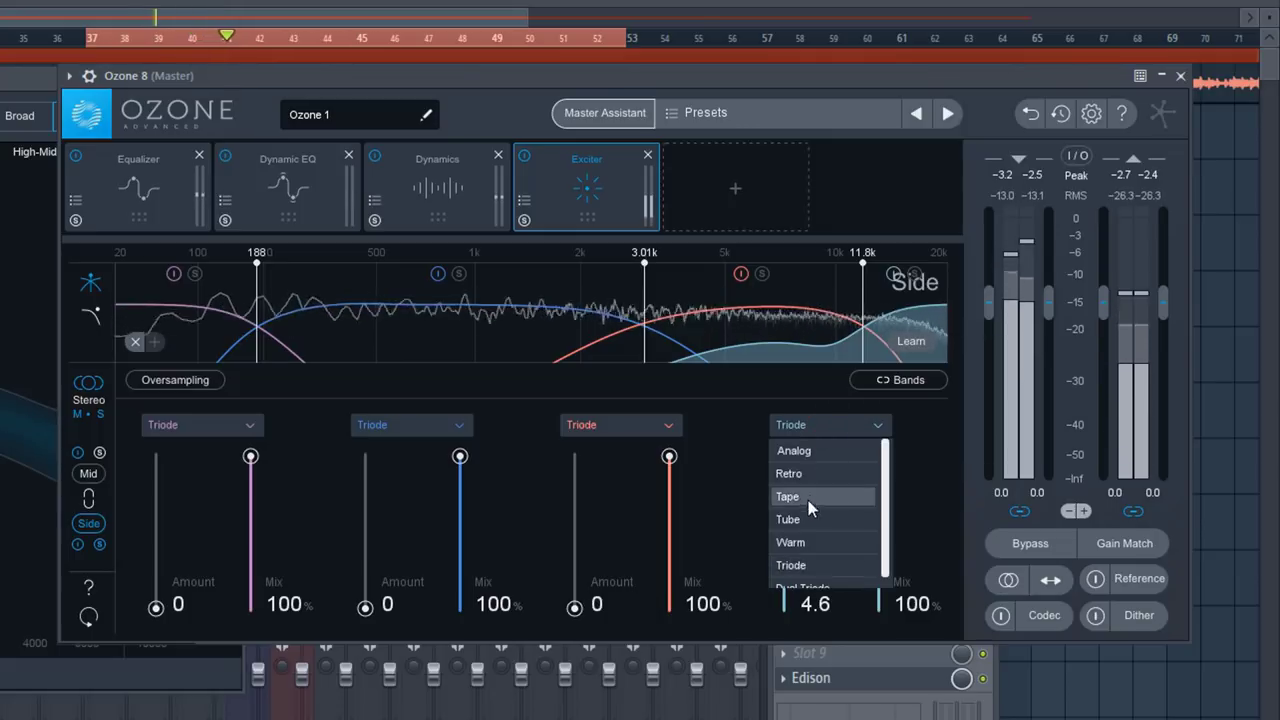
pyautogui.click(800, 520)
pyautogui.moveTo(786, 568); pyautogui.dragTo(785, 574)
pyautogui.moveTo(607, 612); pyautogui.dragTo(604, 598)
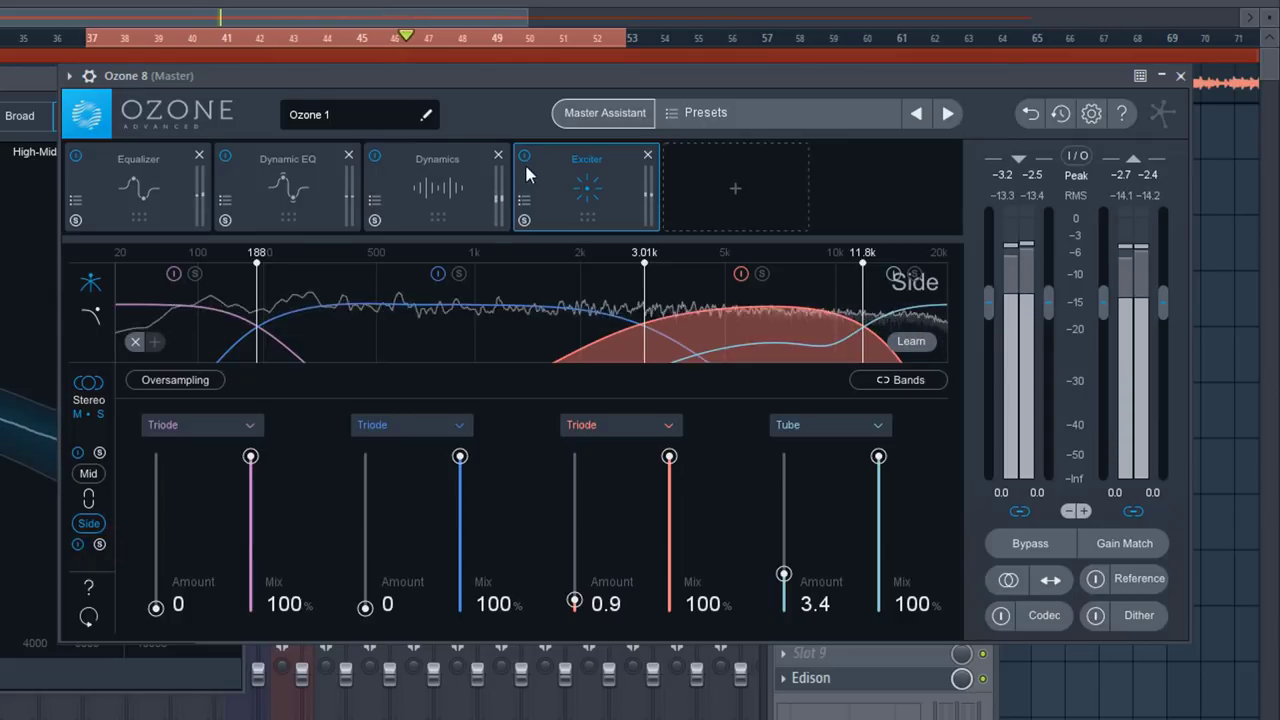
pyautogui.press('space')
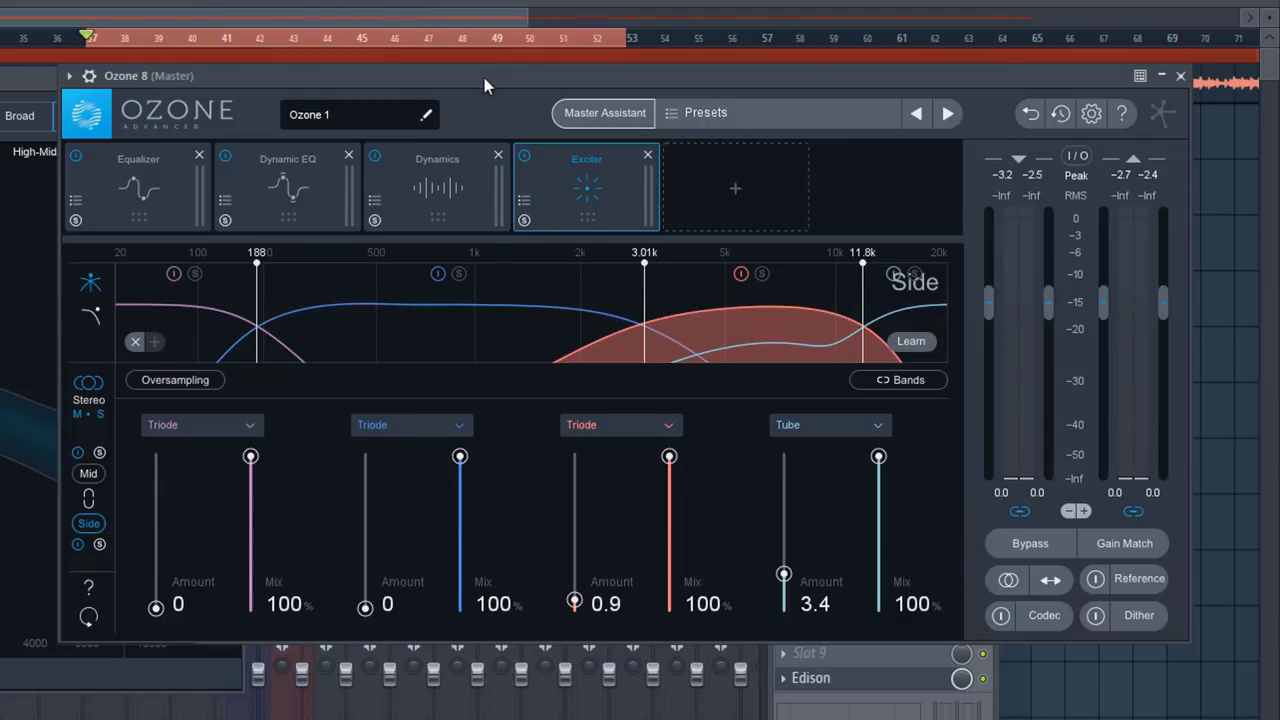
# Compare the track with the Exciter module bypassed and enabled during playback
pyautogui.moveTo(479, 77); pyautogui.dragTo(438, 86)
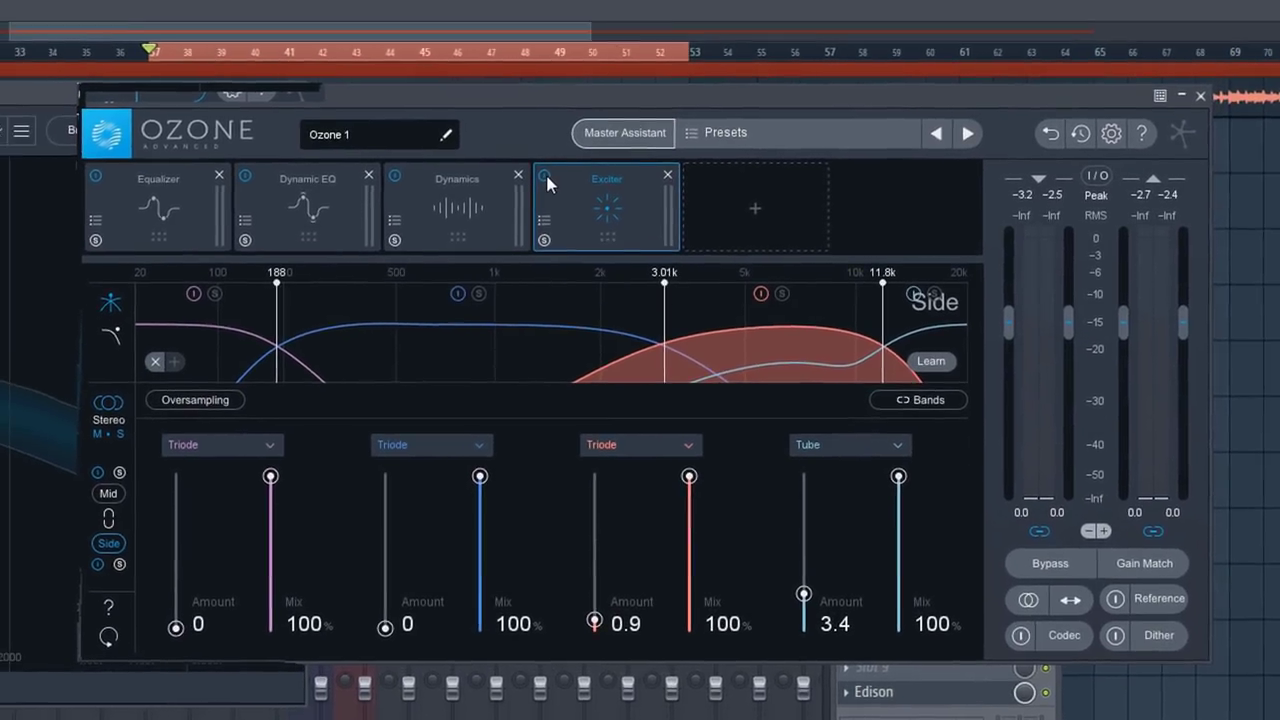
pyautogui.press('space')
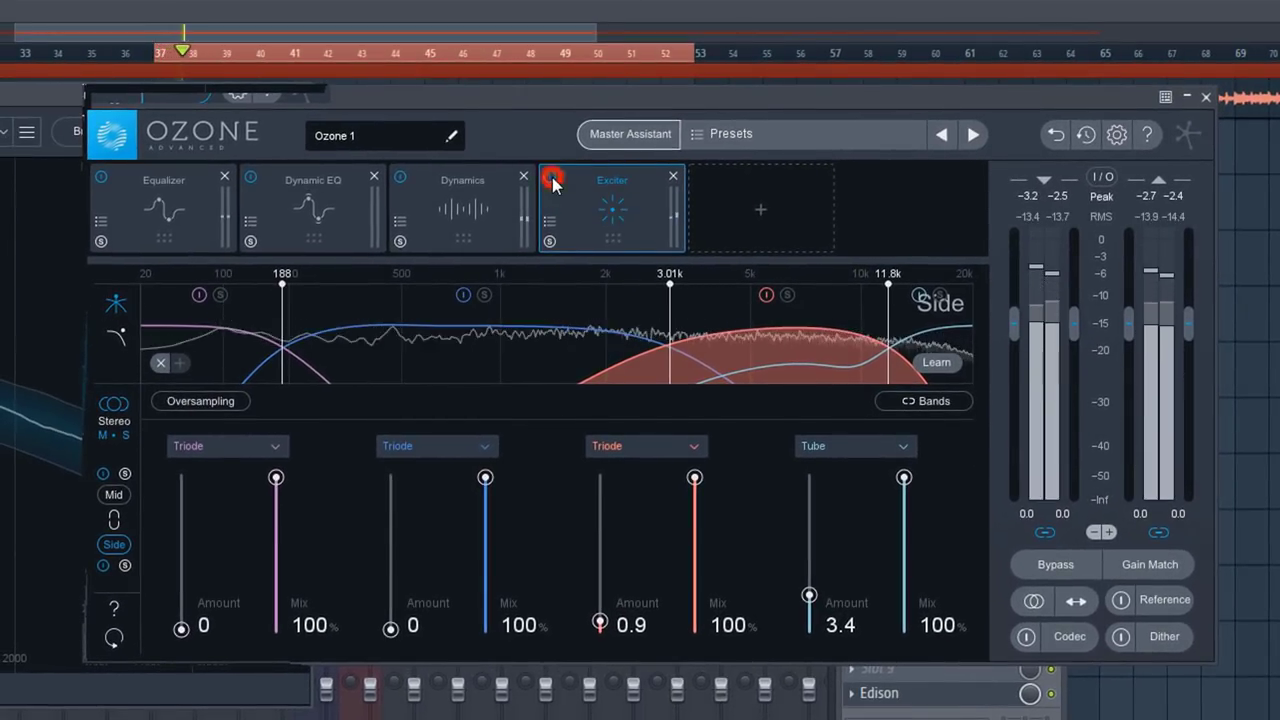
pyautogui.click(550, 177)
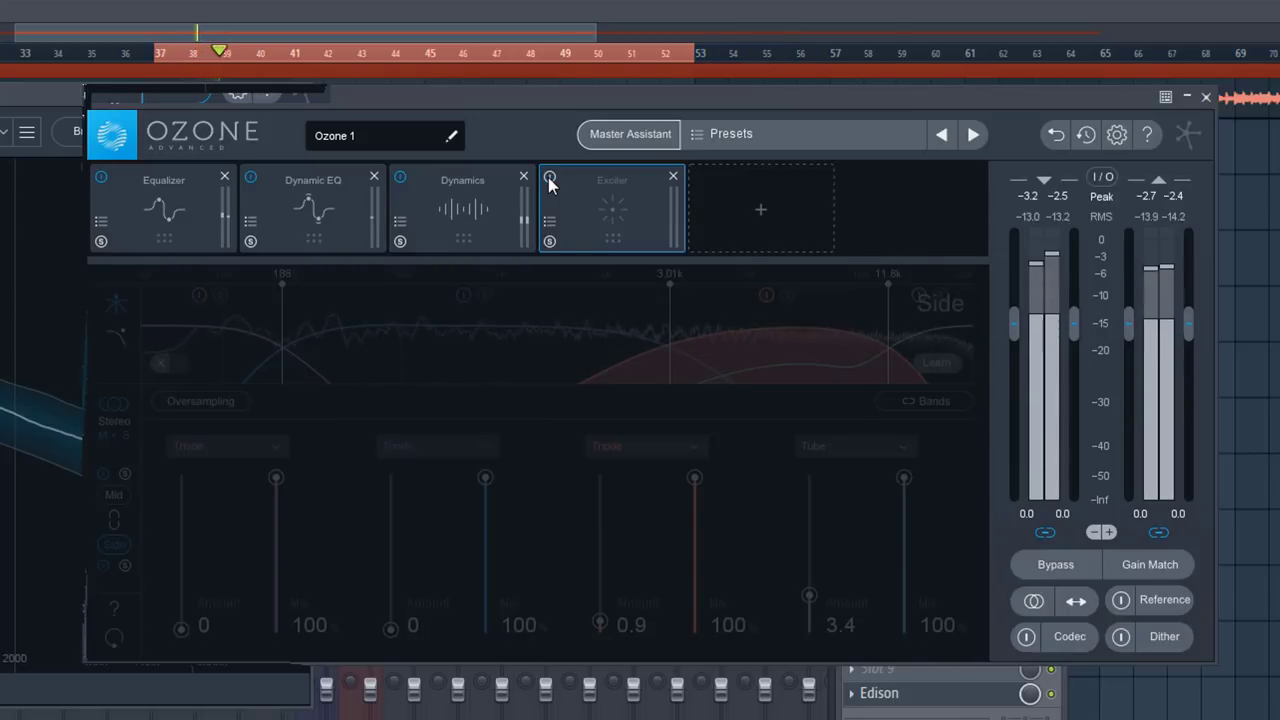
pyautogui.click(550, 177)
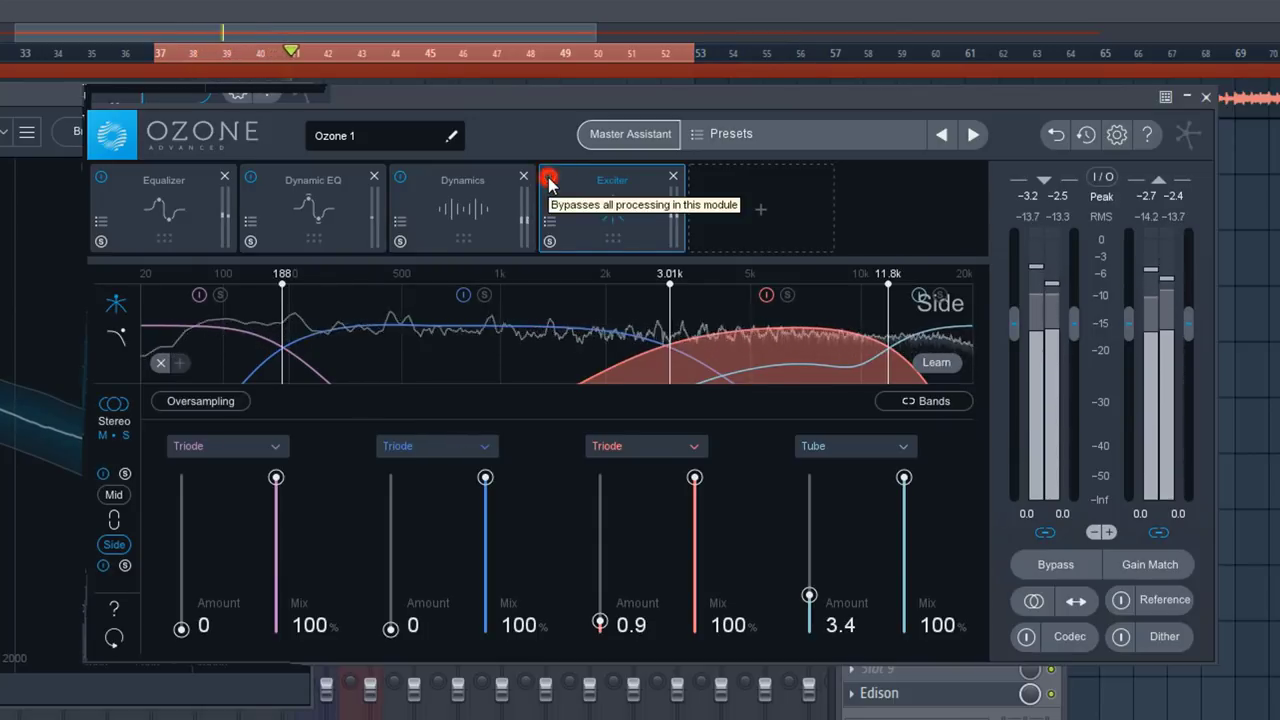
pyautogui.click(549, 178)
pyautogui.click(549, 178)
pyautogui.press('space')
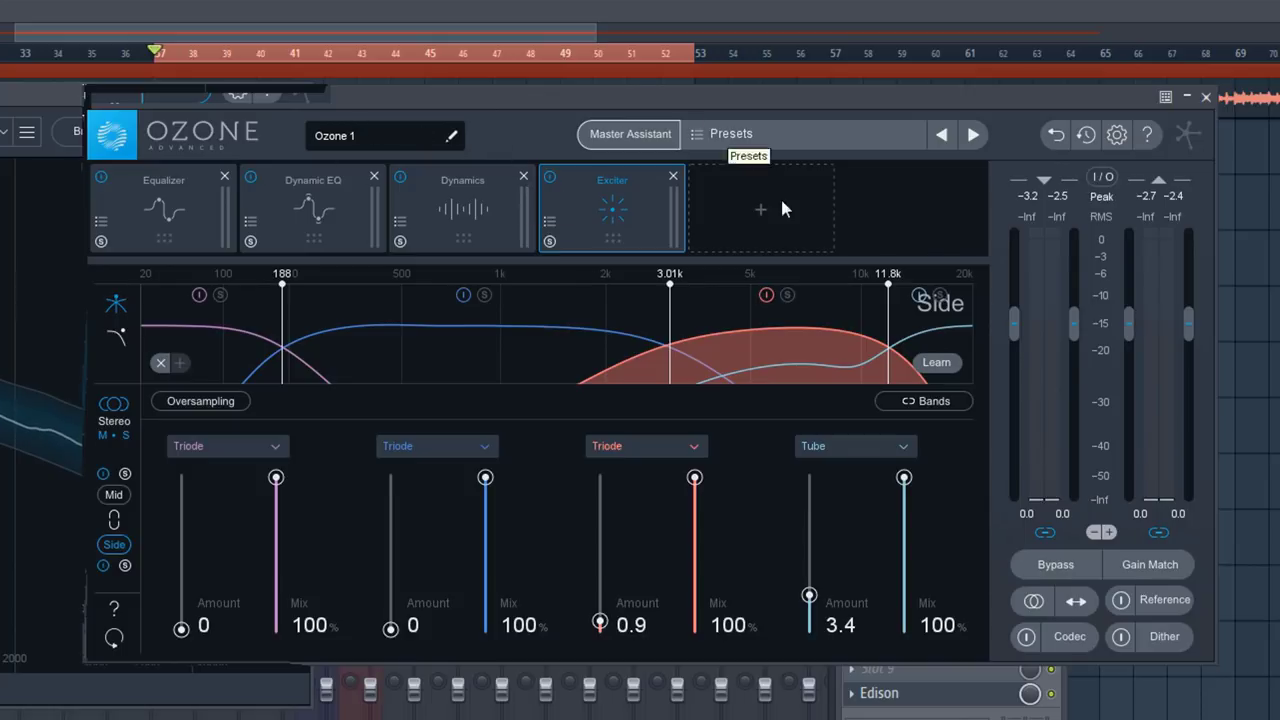
# Set the Exciter's Side Band 2 amount to 3.9 during playback
pyautogui.moveTo(482, 93); pyautogui.dragTo(468, 94)
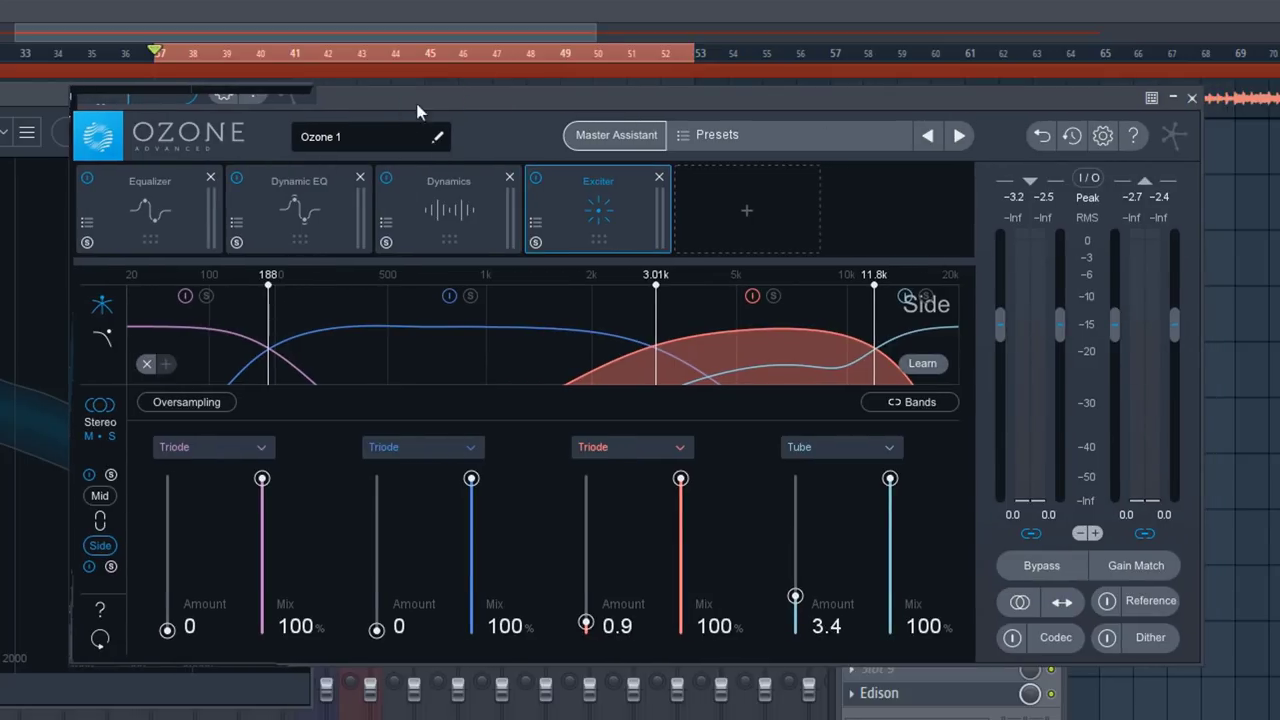
pyautogui.press('space')
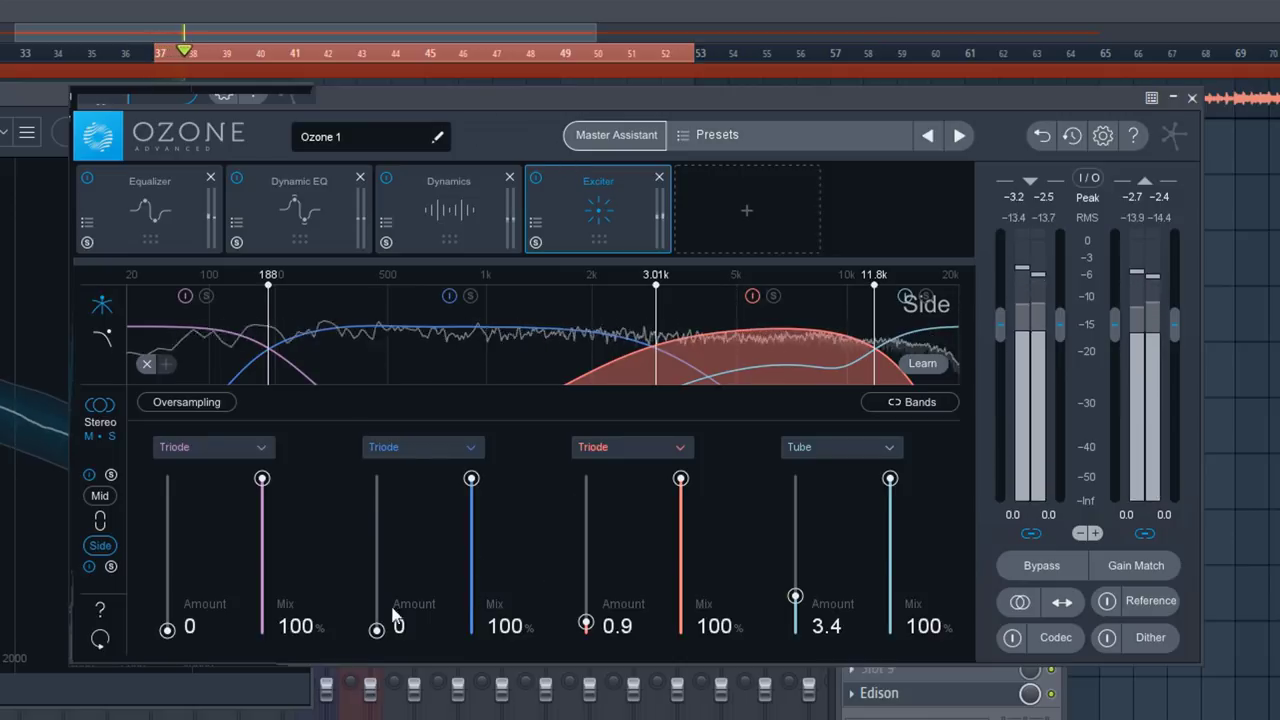
pyautogui.moveTo(376, 630); pyautogui.dragTo(376, 594)
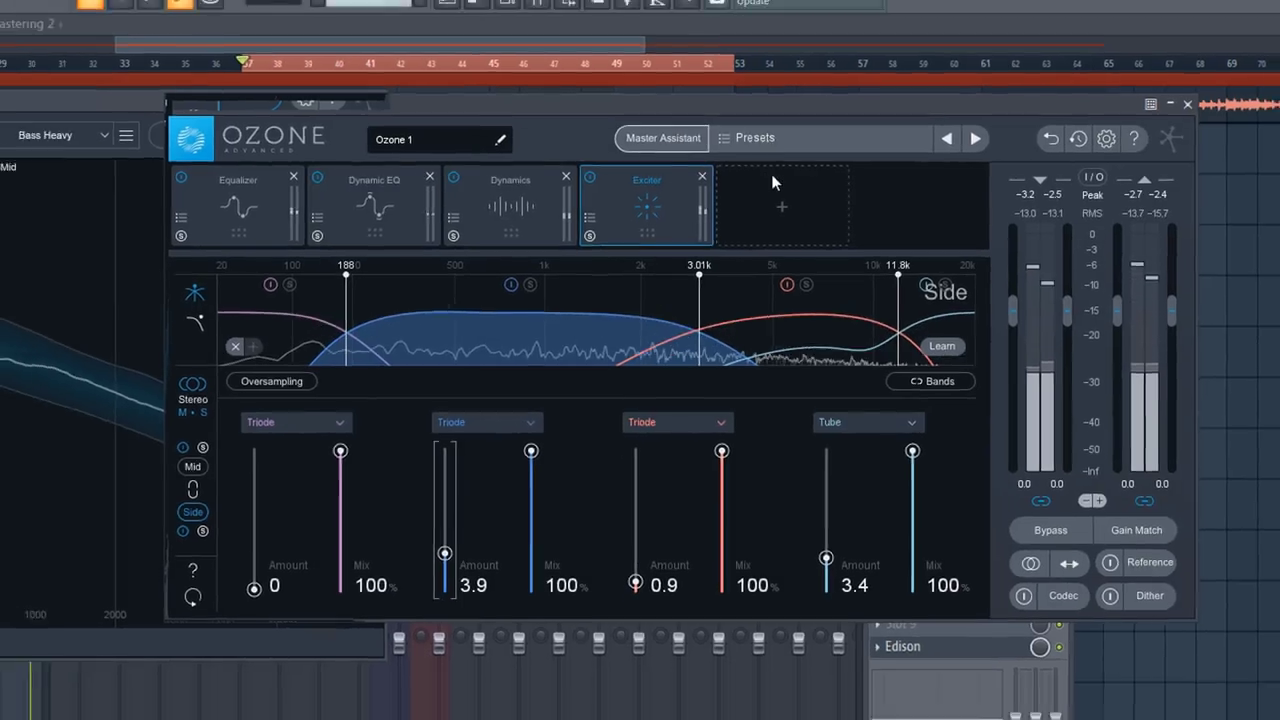
# Add an Imager module after the Exciter and learn its band crossover frequencies during playback
pyautogui.click(746, 210)
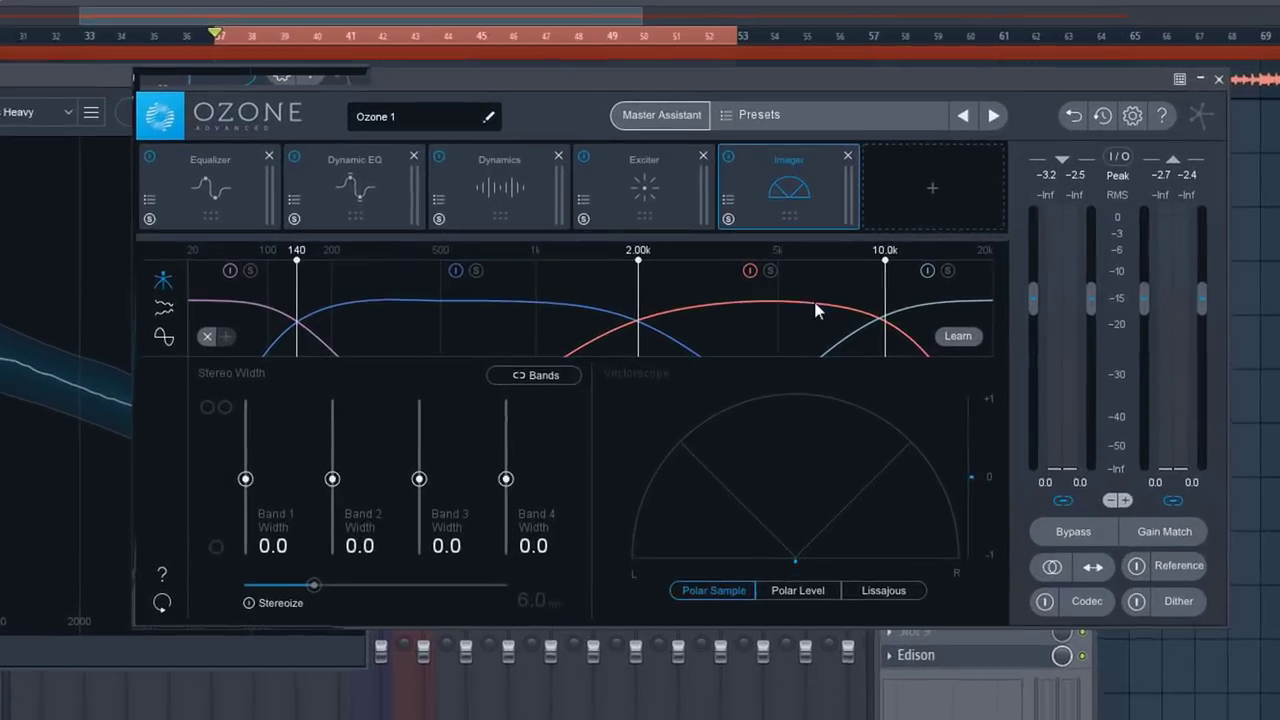
pyautogui.press('space')
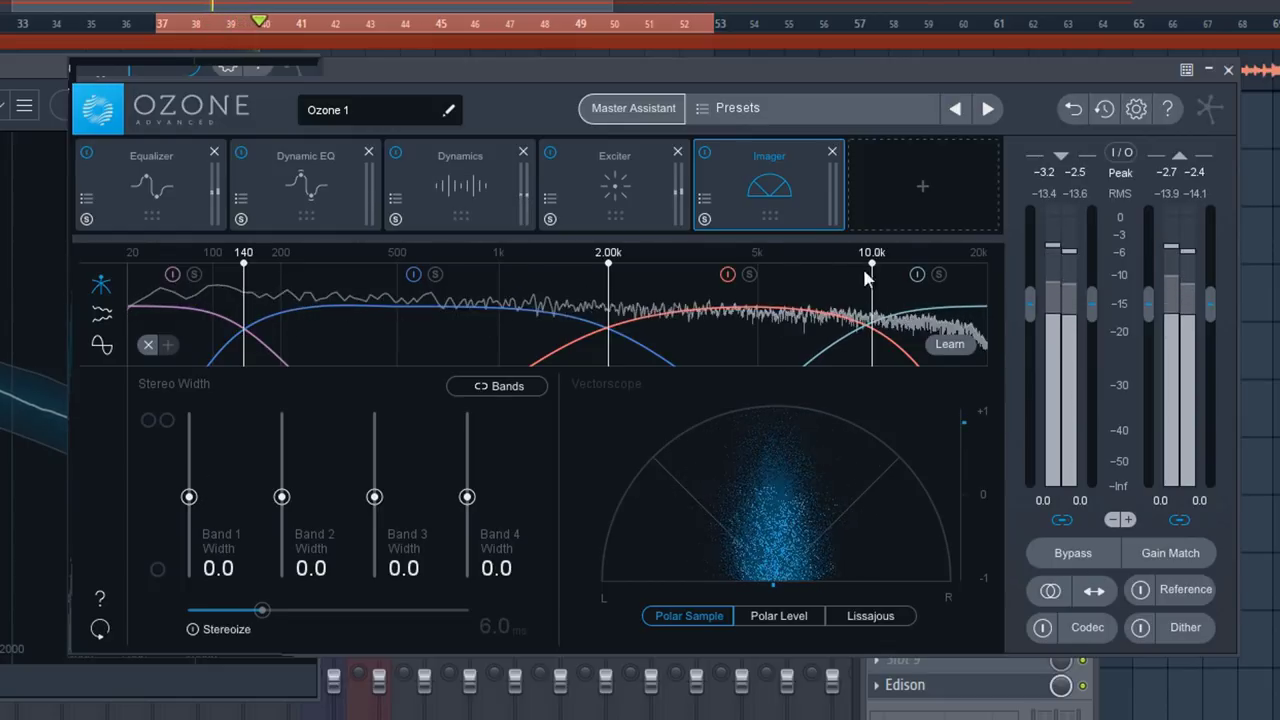
pyautogui.click(950, 346)
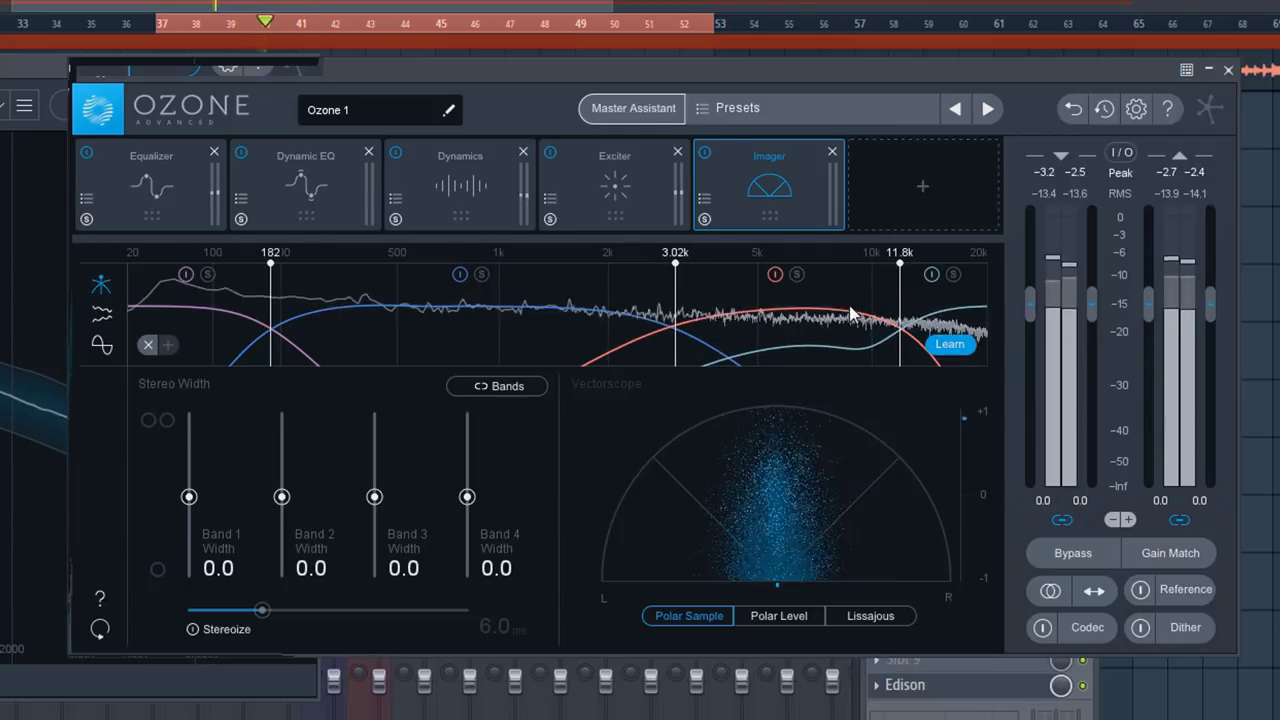
# Set the Imager's stereo width to 38.0 for Band 4 and to -11.4 for Bands 1 and 2
pyautogui.click(943, 301)
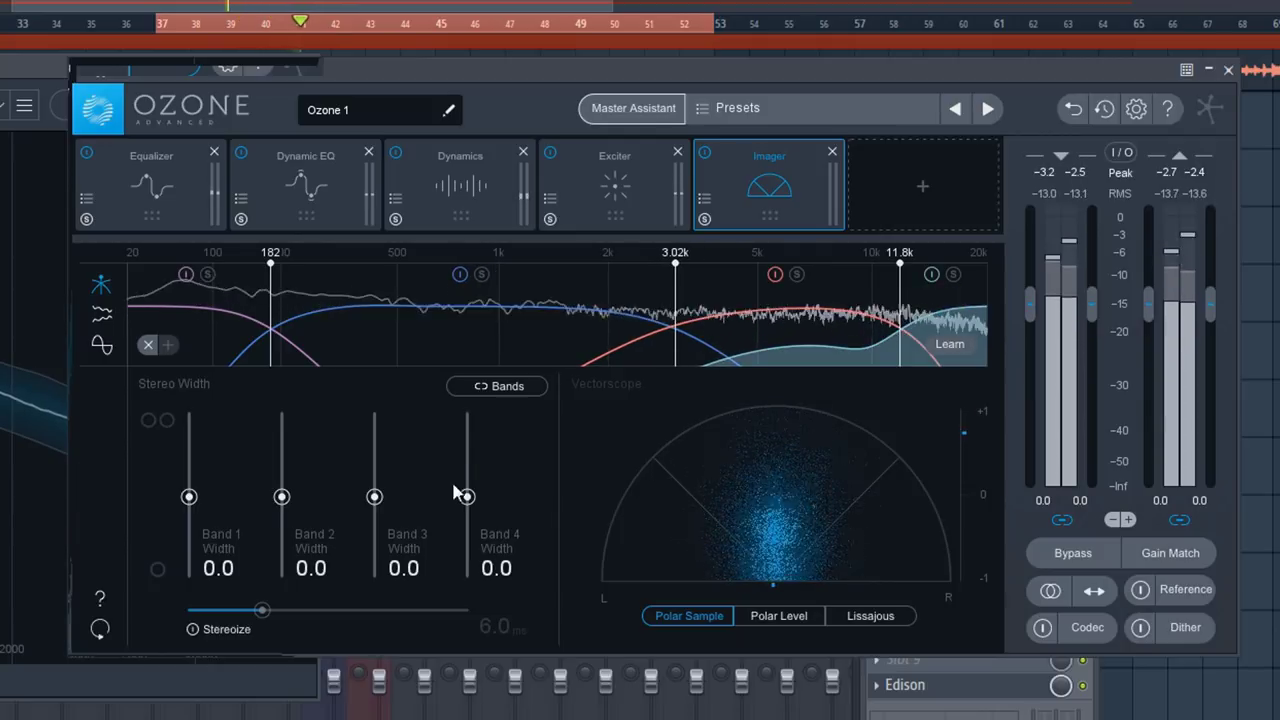
pyautogui.press('space')
pyautogui.moveTo(471, 492); pyautogui.dragTo(472, 481)
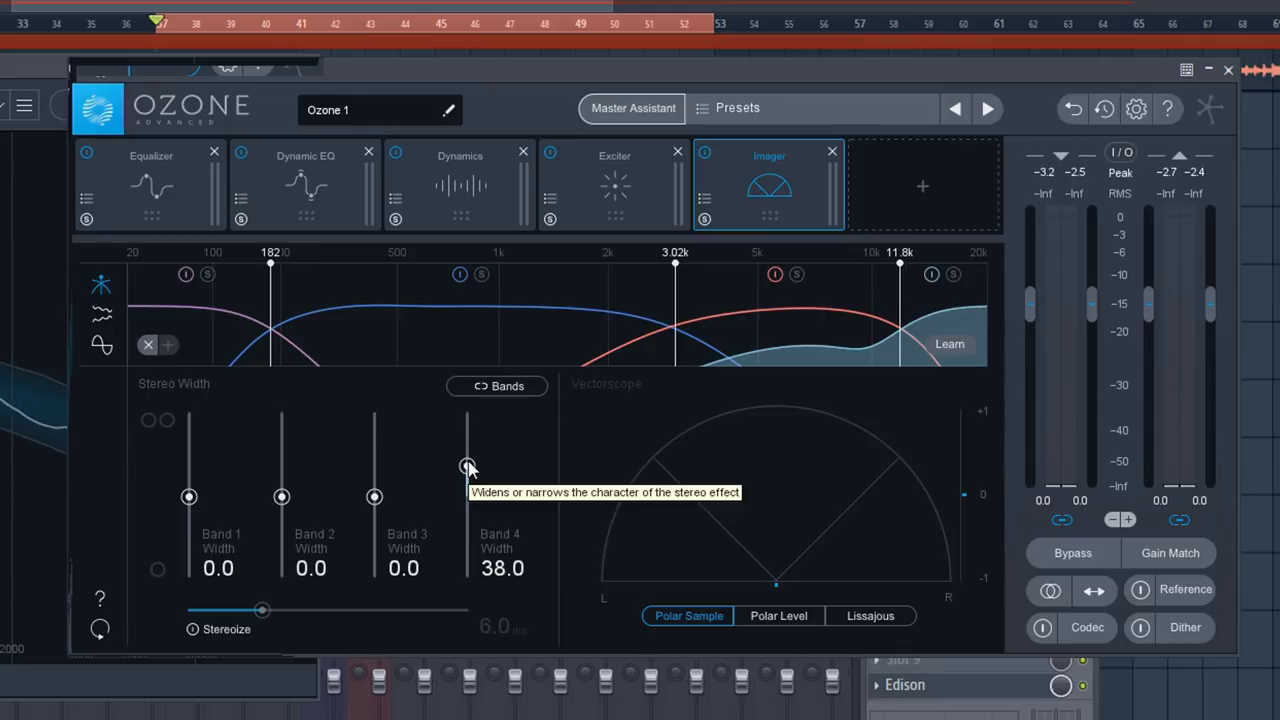
pyautogui.press('space')
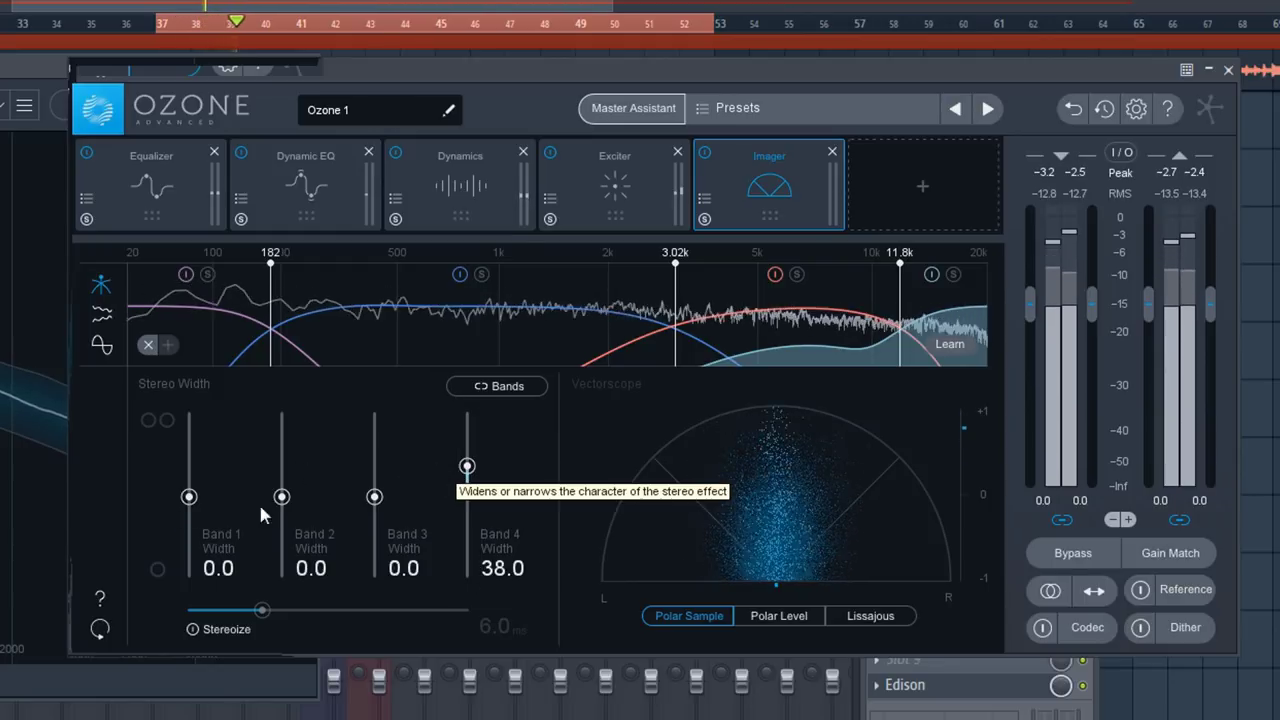
pyautogui.moveTo(190, 498); pyautogui.dragTo(187, 509)
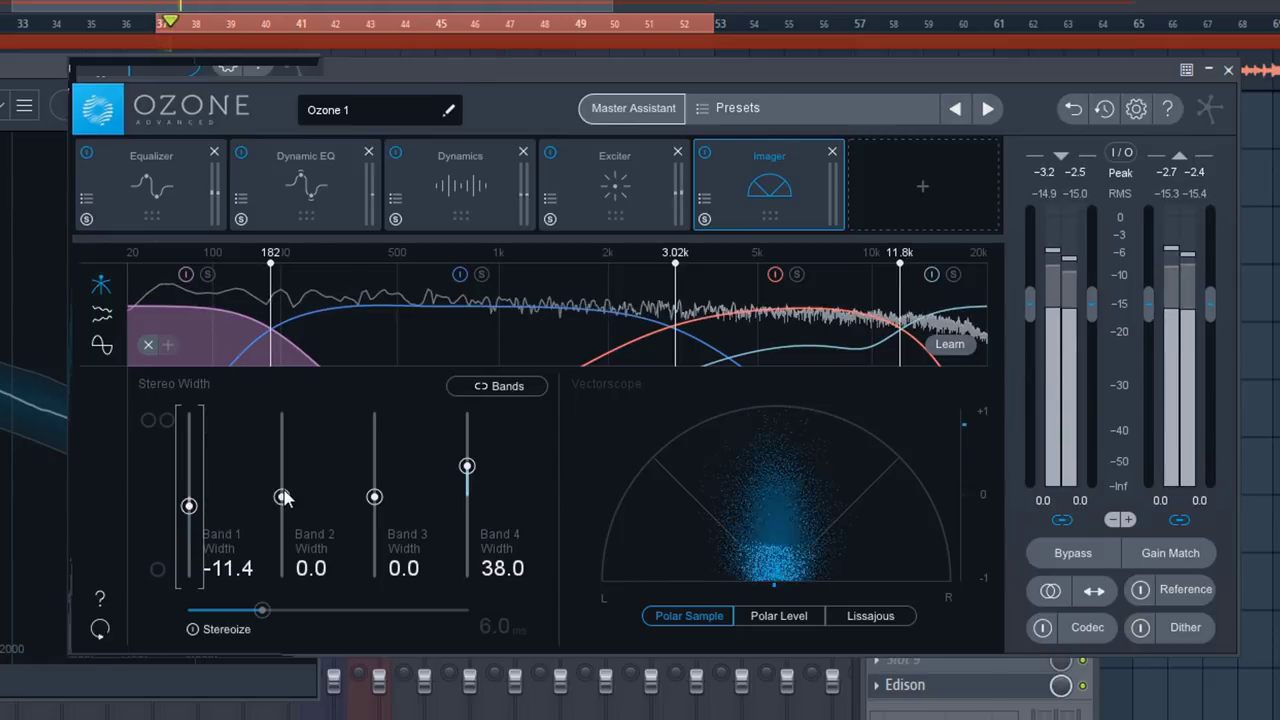
pyautogui.moveTo(282, 497); pyautogui.dragTo(281, 507)
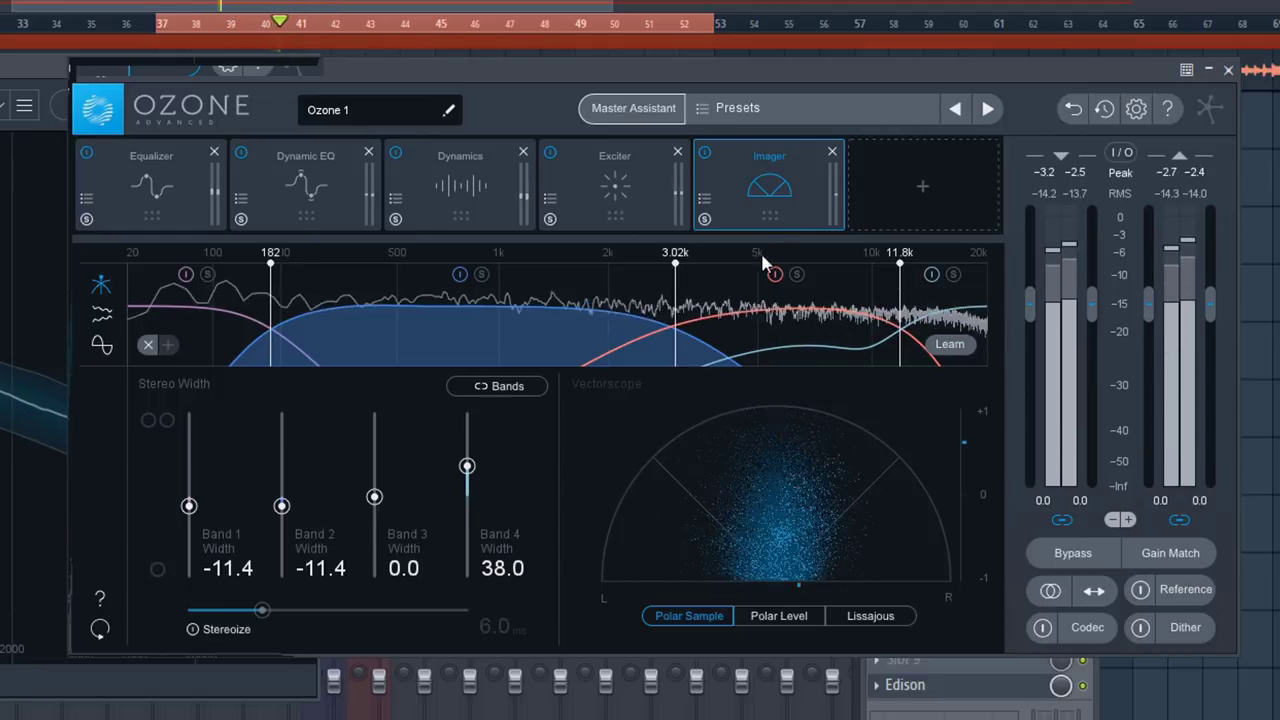
# Stop playback, add a Maximizer module after the Imager, and set its limiting mode to IRC IV Transient
pyautogui.press('space')
pyautogui.click(891, 202)
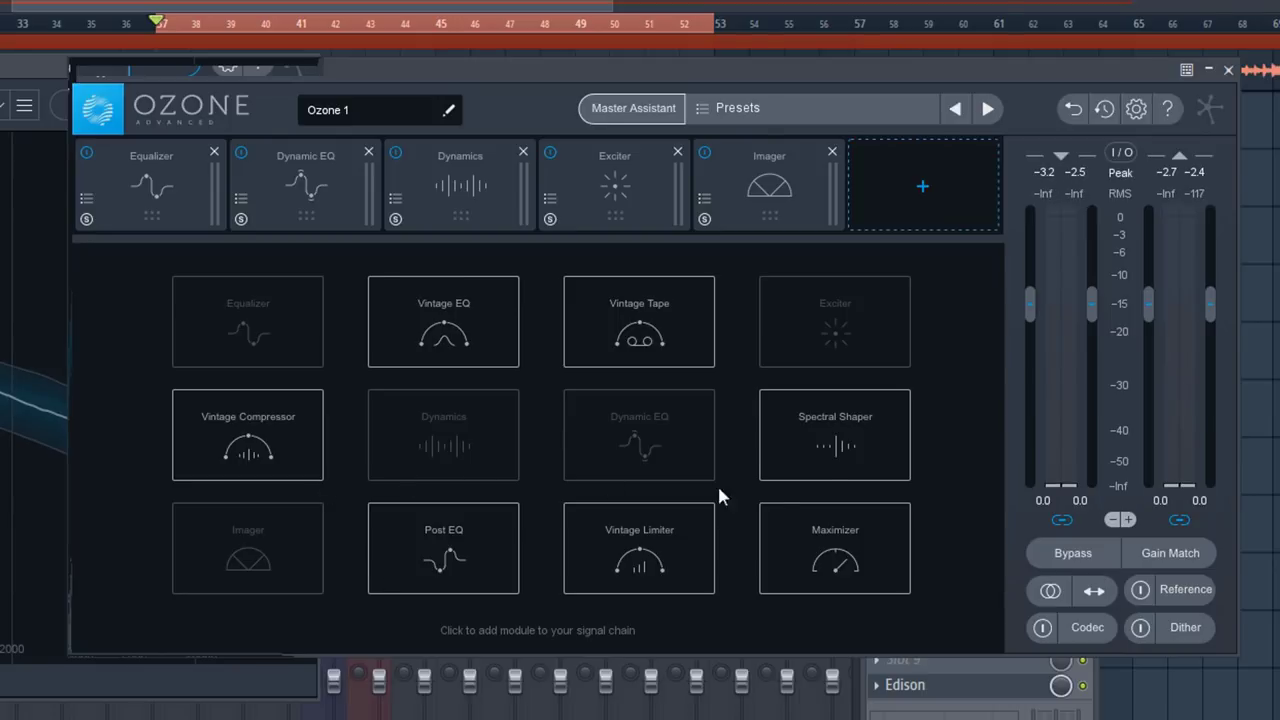
pyautogui.click(826, 545)
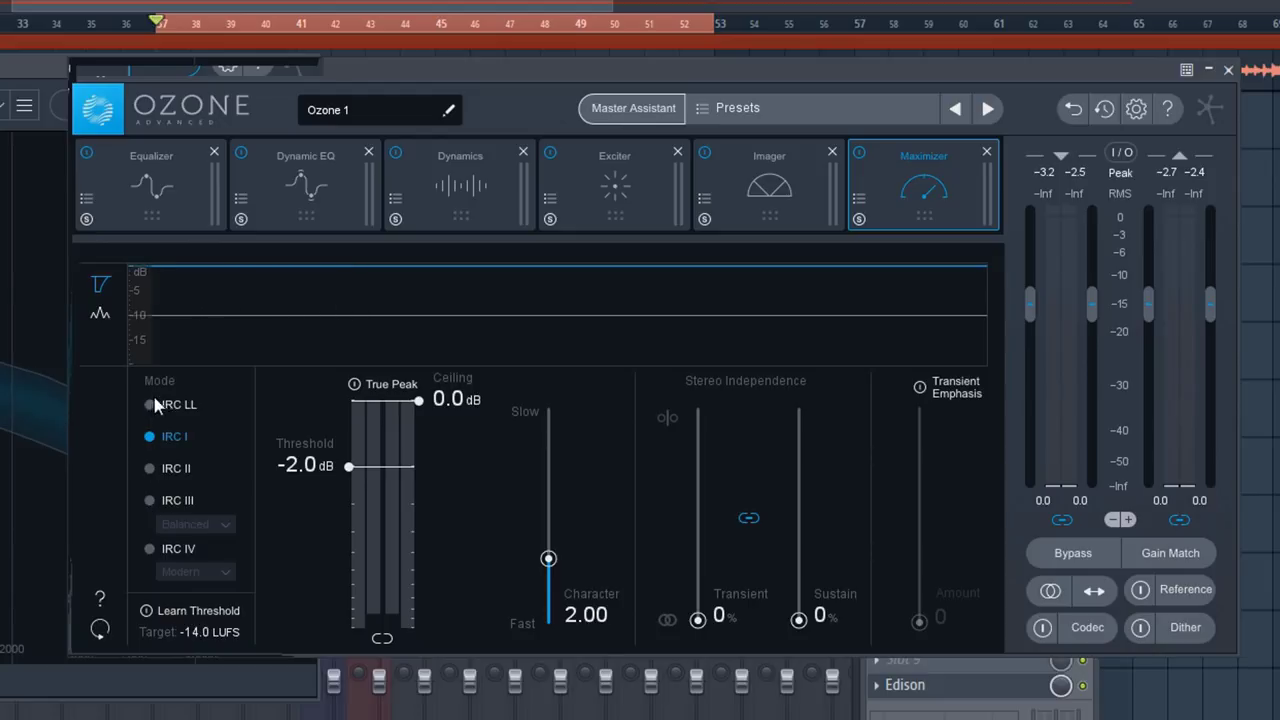
pyautogui.click(148, 548)
pyautogui.click(199, 574)
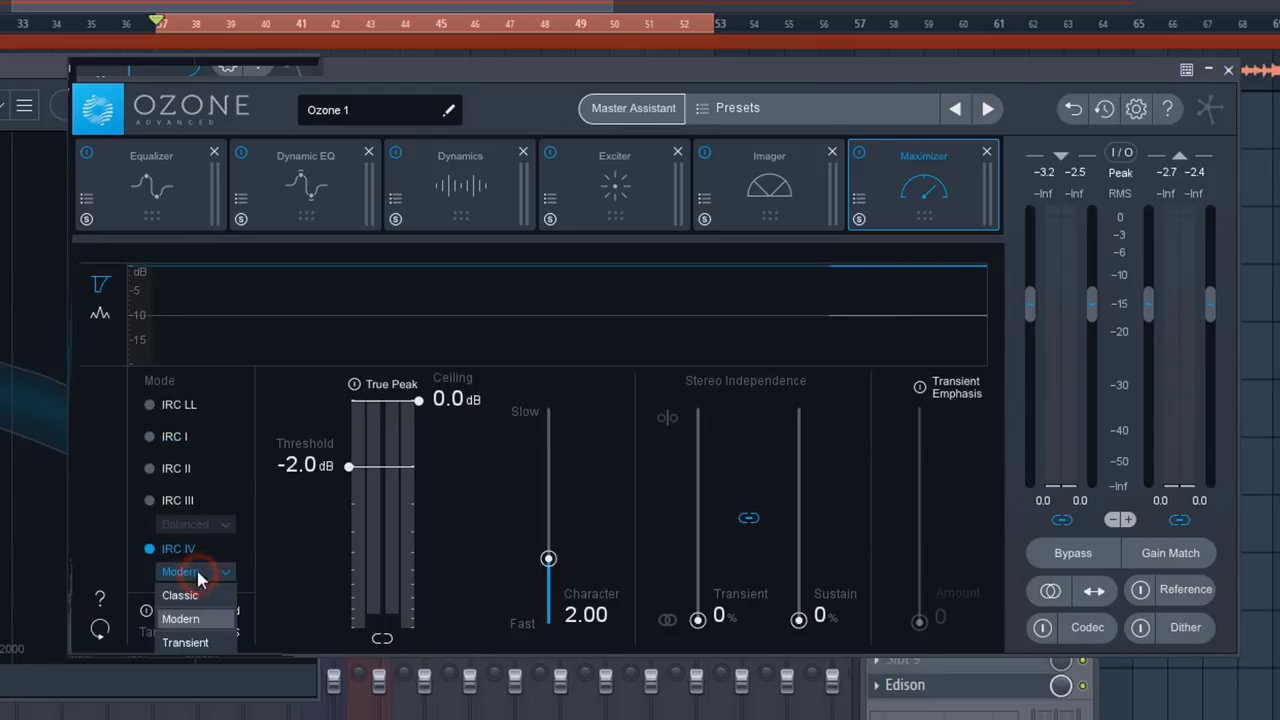
pyautogui.click(188, 642)
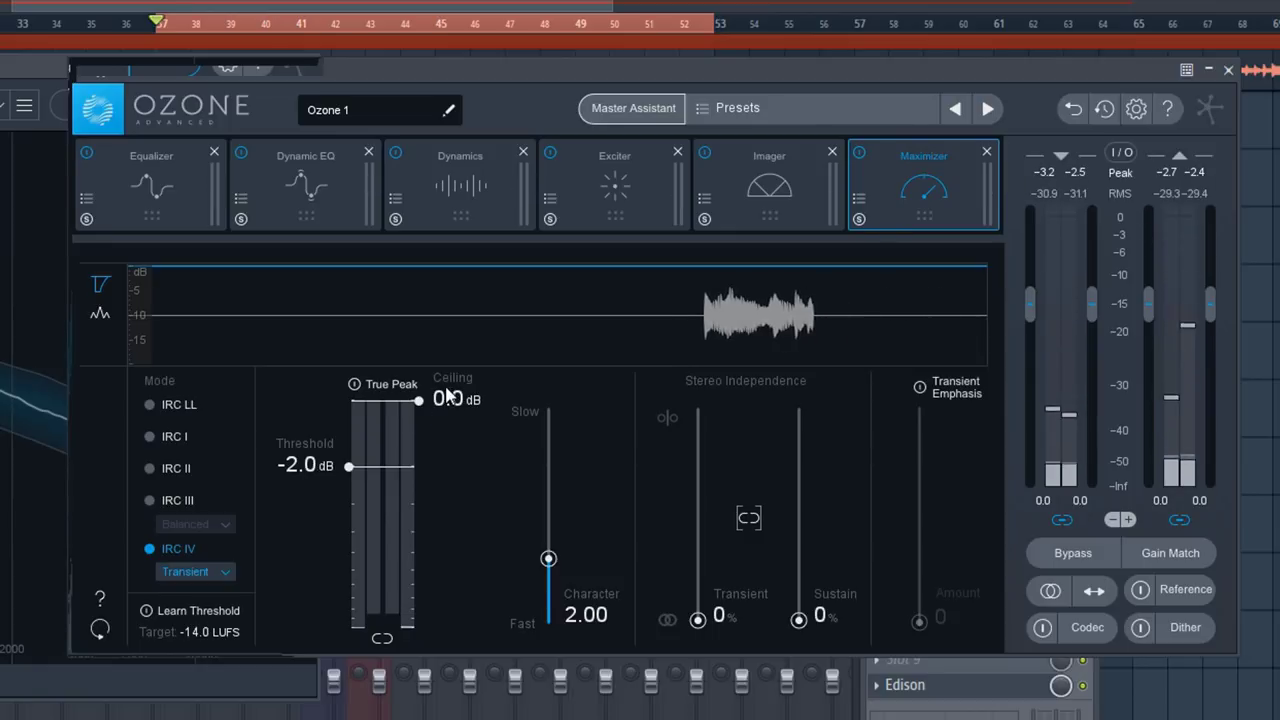
# Set the Maximizer's ceiling to -0.2 dB and play a short passage of the track
pyautogui.moveTo(420, 401)
pyautogui.mouseDown()
pyautogui.moveTo(416, 420)
pyautogui.moveTo(409, 404)
pyautogui.mouseUp()
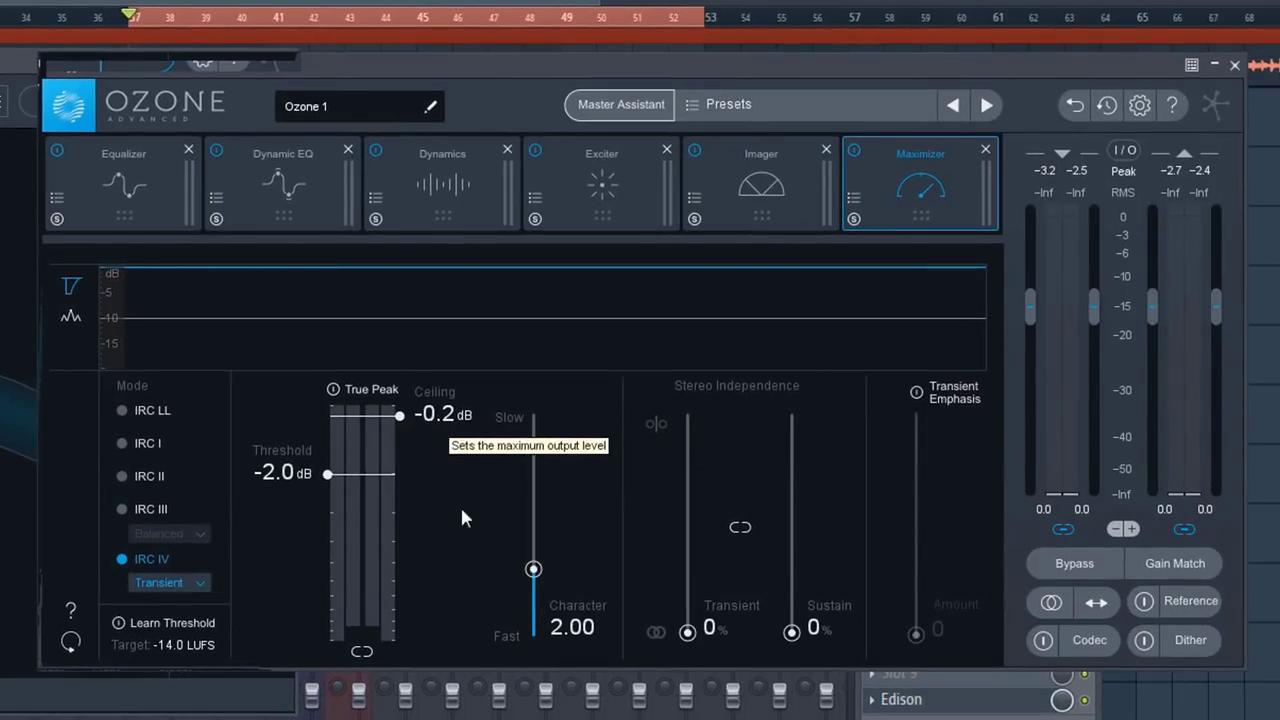
pyautogui.press('space')
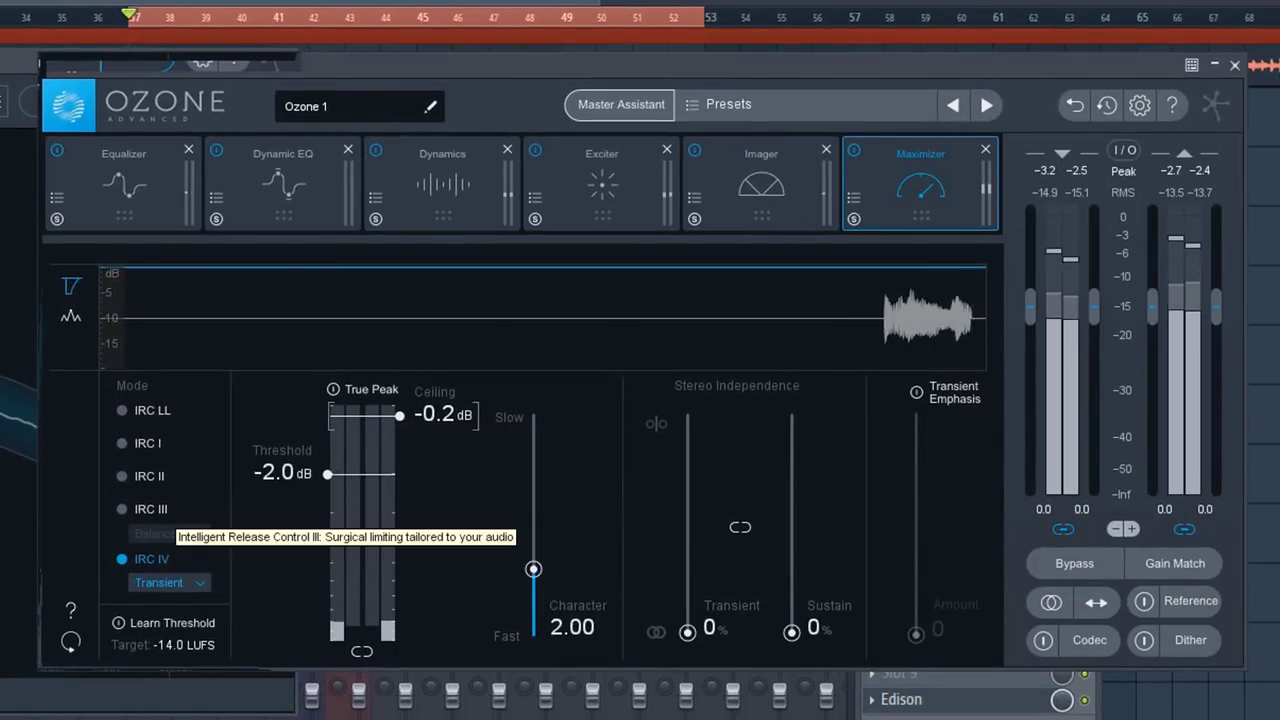
pyautogui.press('space')
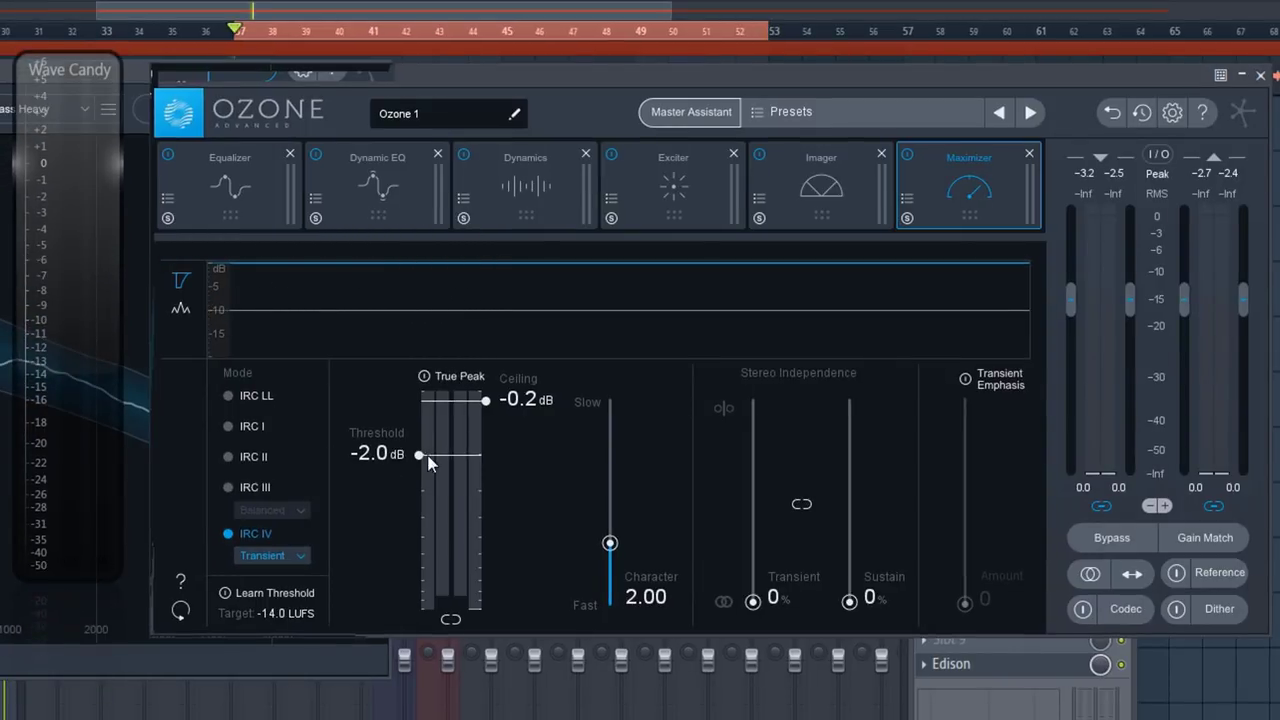
# Lower the Maximizer's threshold to -12.3 dB during playback while checking the Wave Candy level meter
pyautogui.press('space')
pyautogui.moveTo(408, 540); pyautogui.dragTo(359, 585)
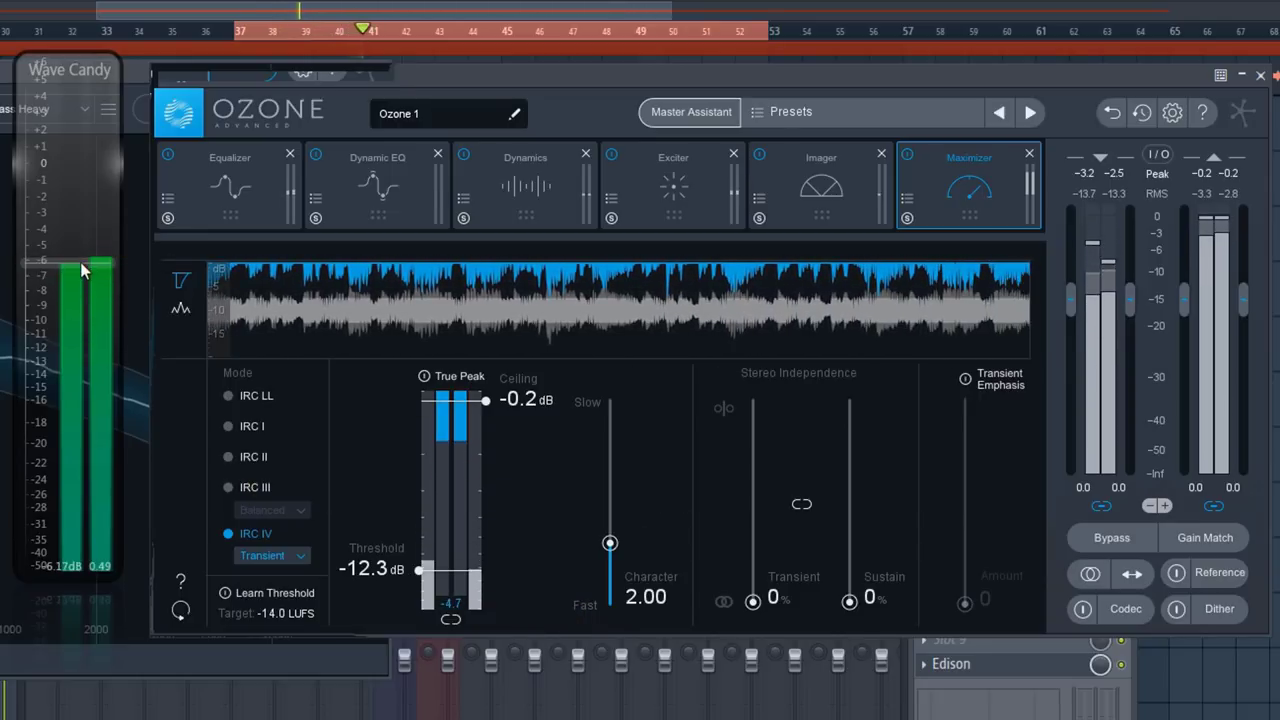
pyautogui.press('space')
# Set the Maximizer's Character to 0.60 and its Transient stereo independence to 50% during playback
pyautogui.moveTo(612, 545)
pyautogui.mouseDown()
pyautogui.moveTo(610, 561)
pyautogui.moveTo(613, 506)
pyautogui.moveTo(609, 541)
pyautogui.mouseUp()
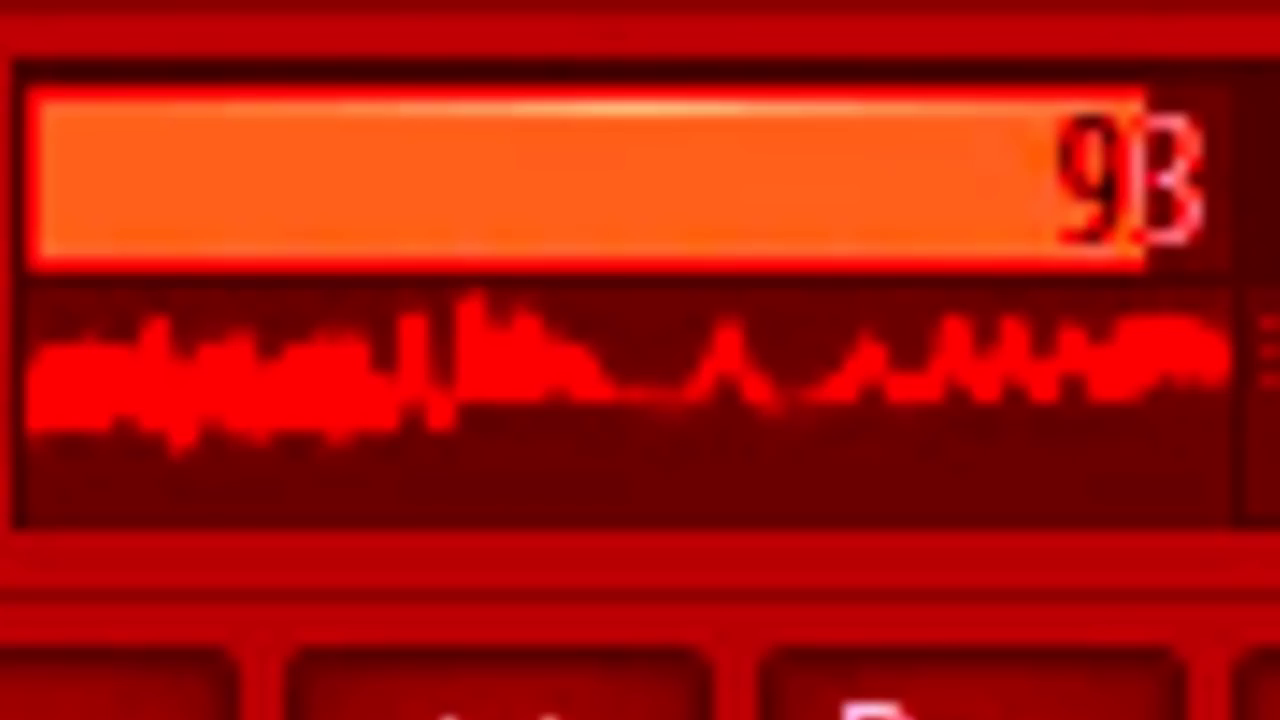
pyautogui.moveTo(539, 565); pyautogui.dragTo(539, 515)
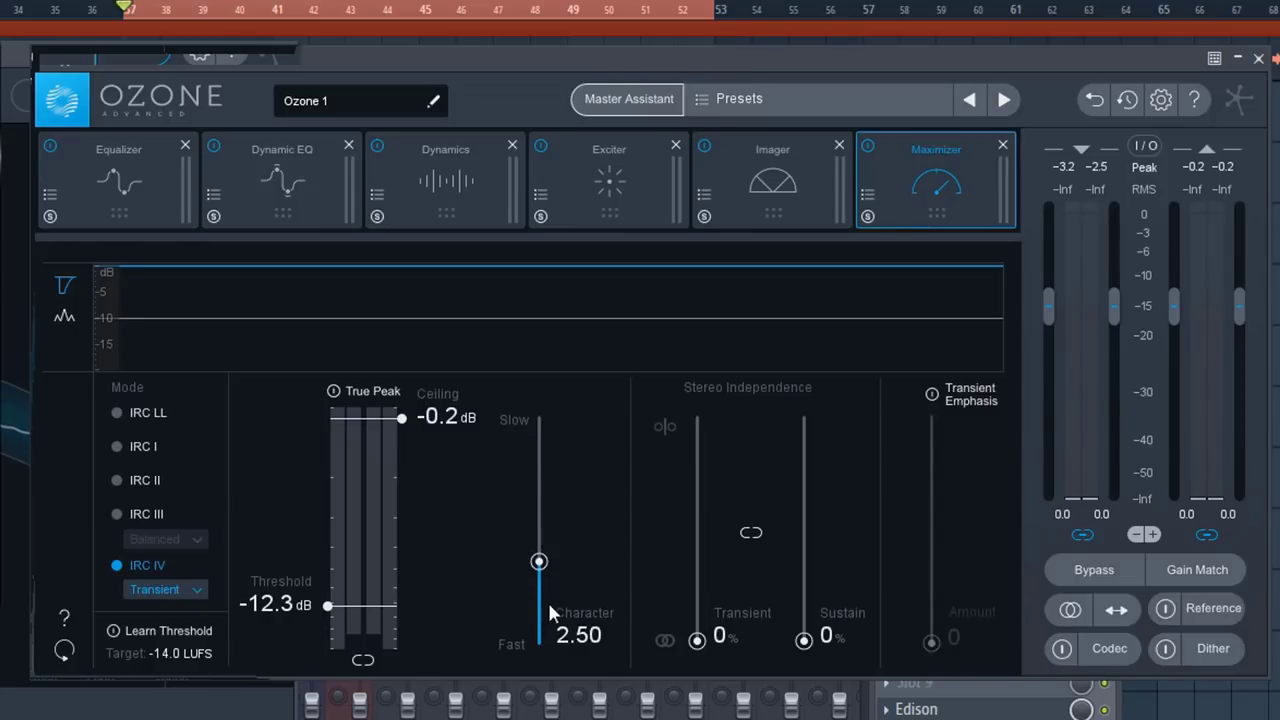
pyautogui.press('space')
pyautogui.moveTo(544, 623); pyautogui.dragTo(545, 618)
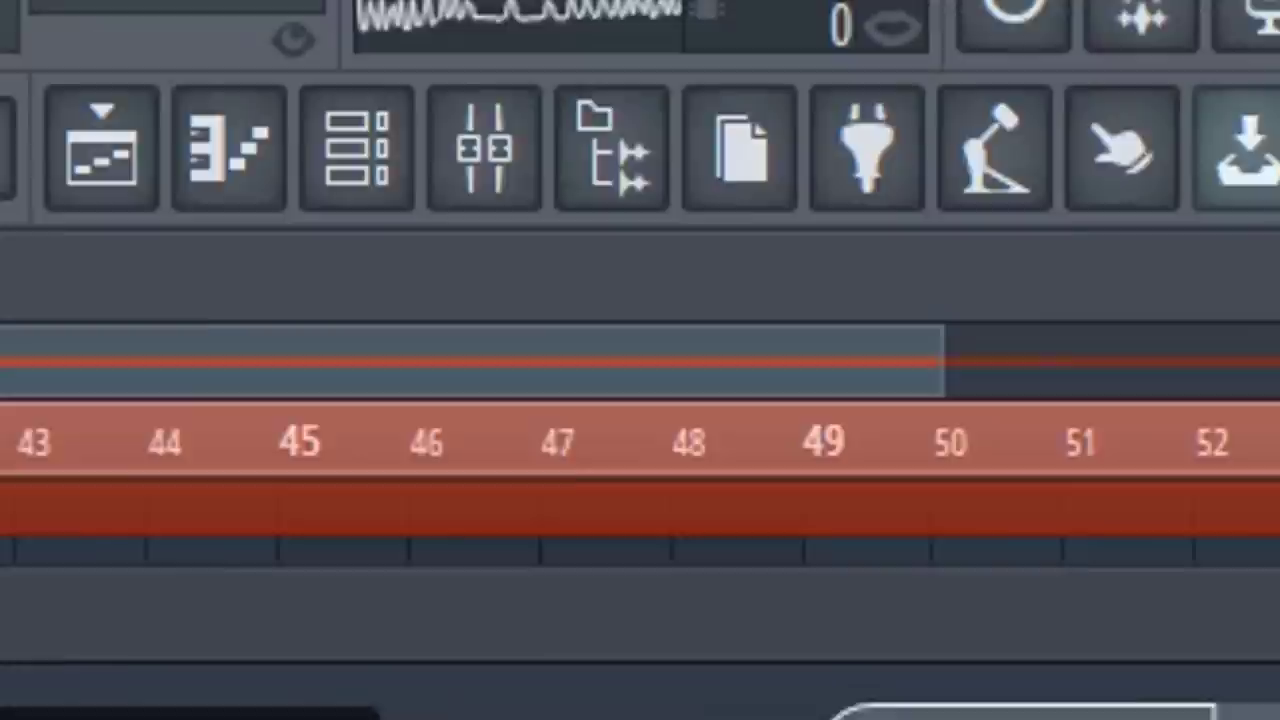
pyautogui.moveTo(697, 637); pyautogui.dragTo(697, 565)
pyautogui.moveTo(763, 506); pyautogui.dragTo(766, 481)
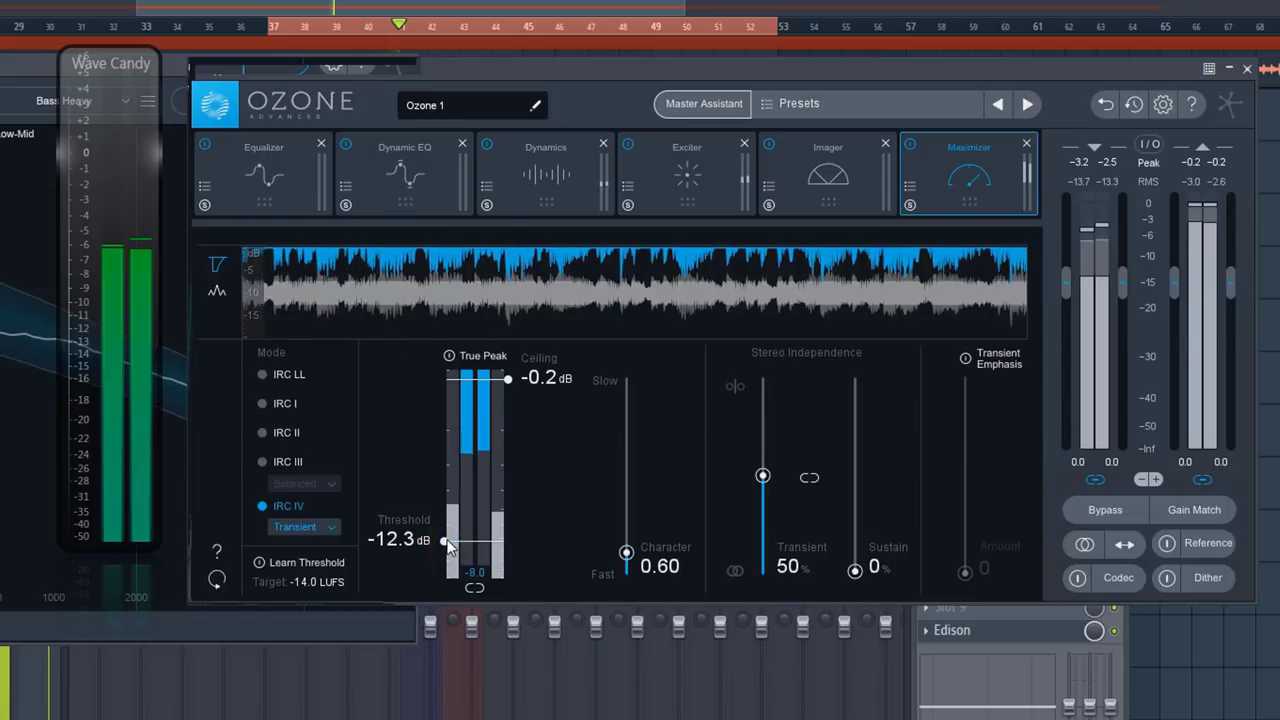
# Raise the Maximizer's threshold to -11.9 dB during playback and recheck the loudness on the Wave Candy meter
pyautogui.scroll(2, 447, 543)
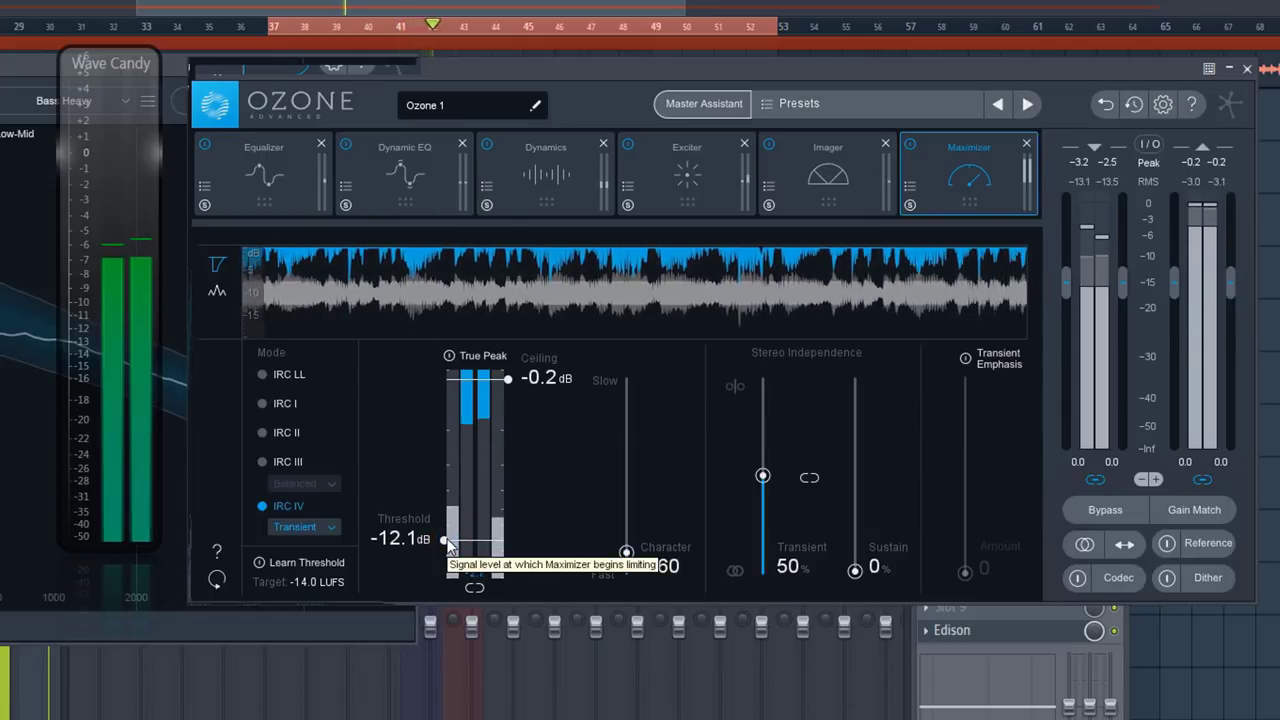
pyautogui.scroll(2, 447, 543)
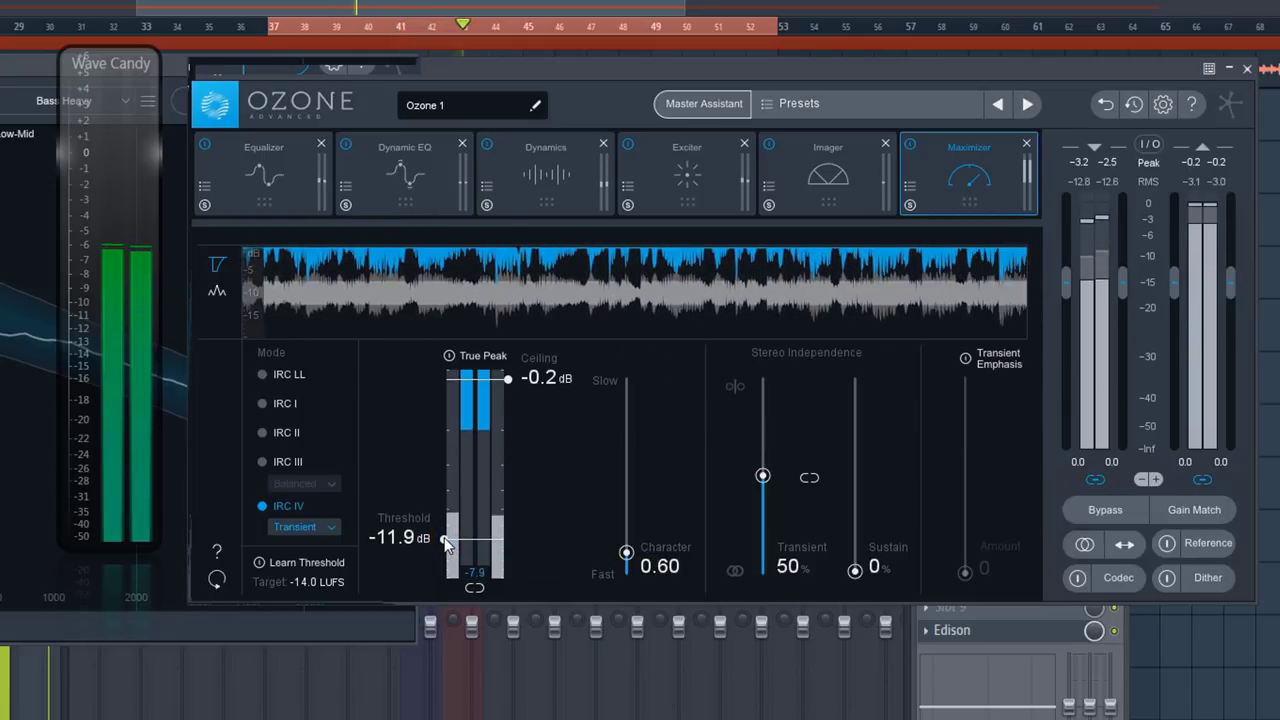
pyautogui.press('space')
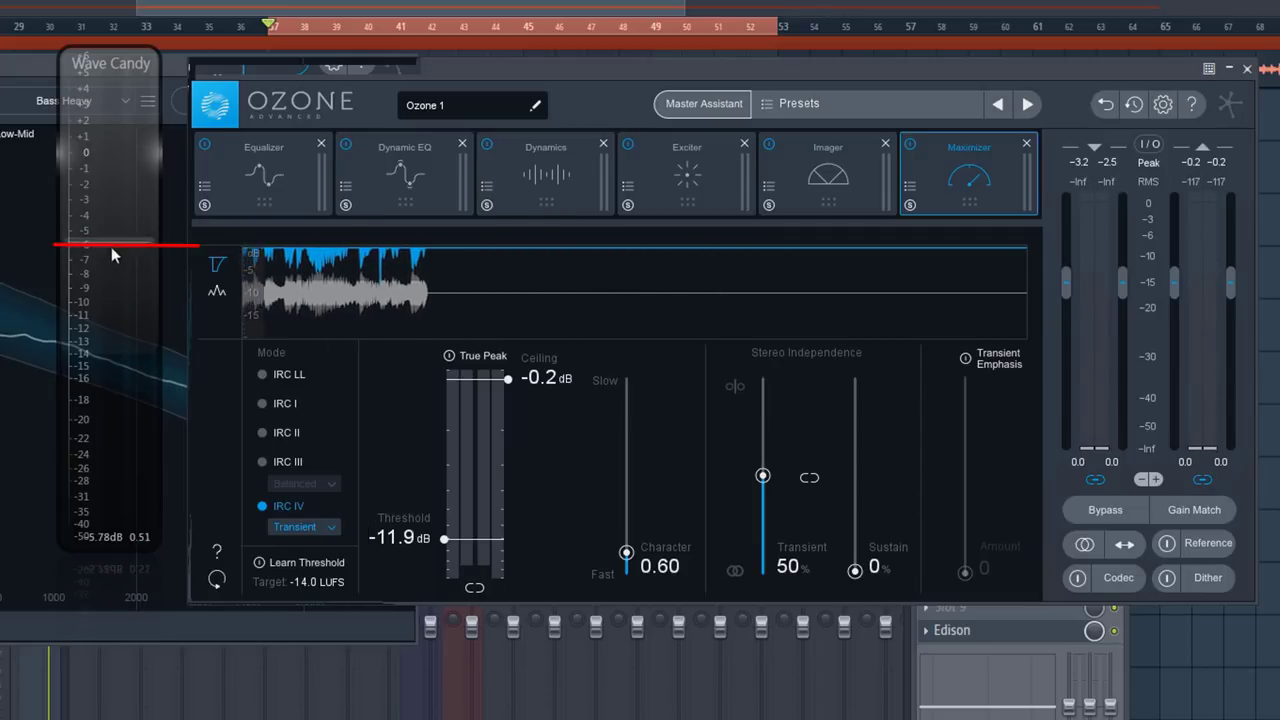
pyautogui.press('space')
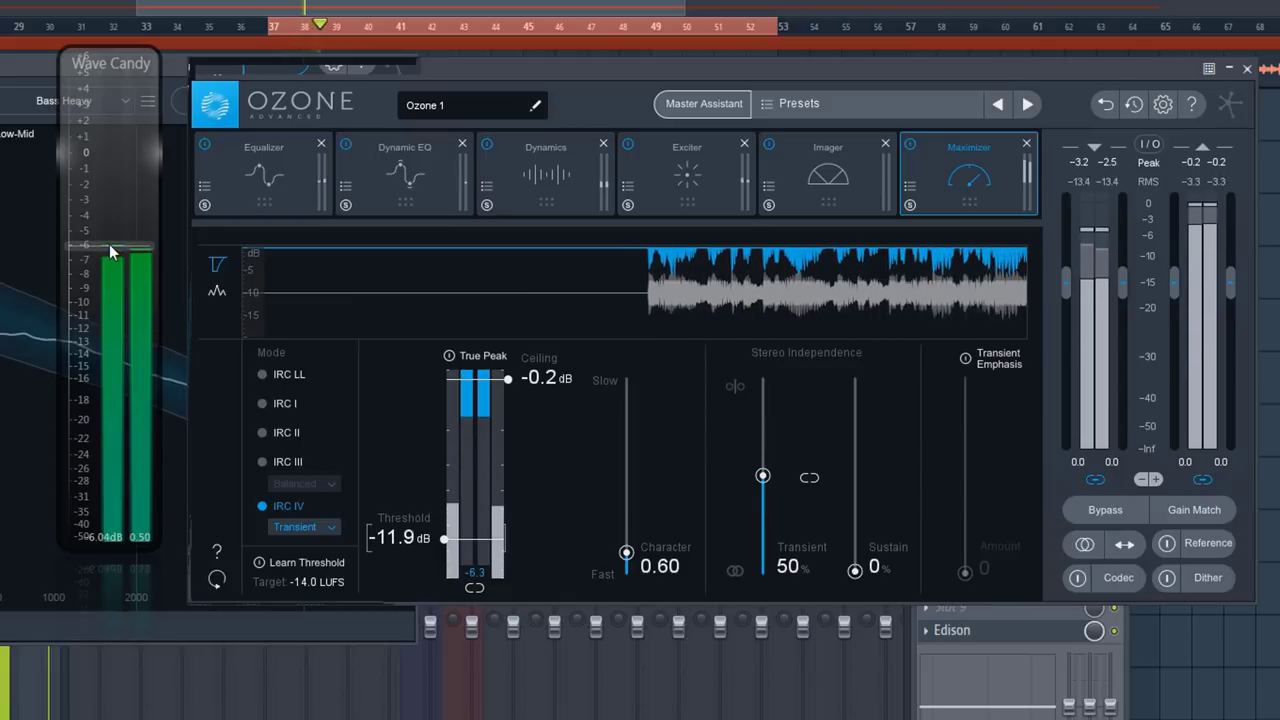
pyautogui.press('space')
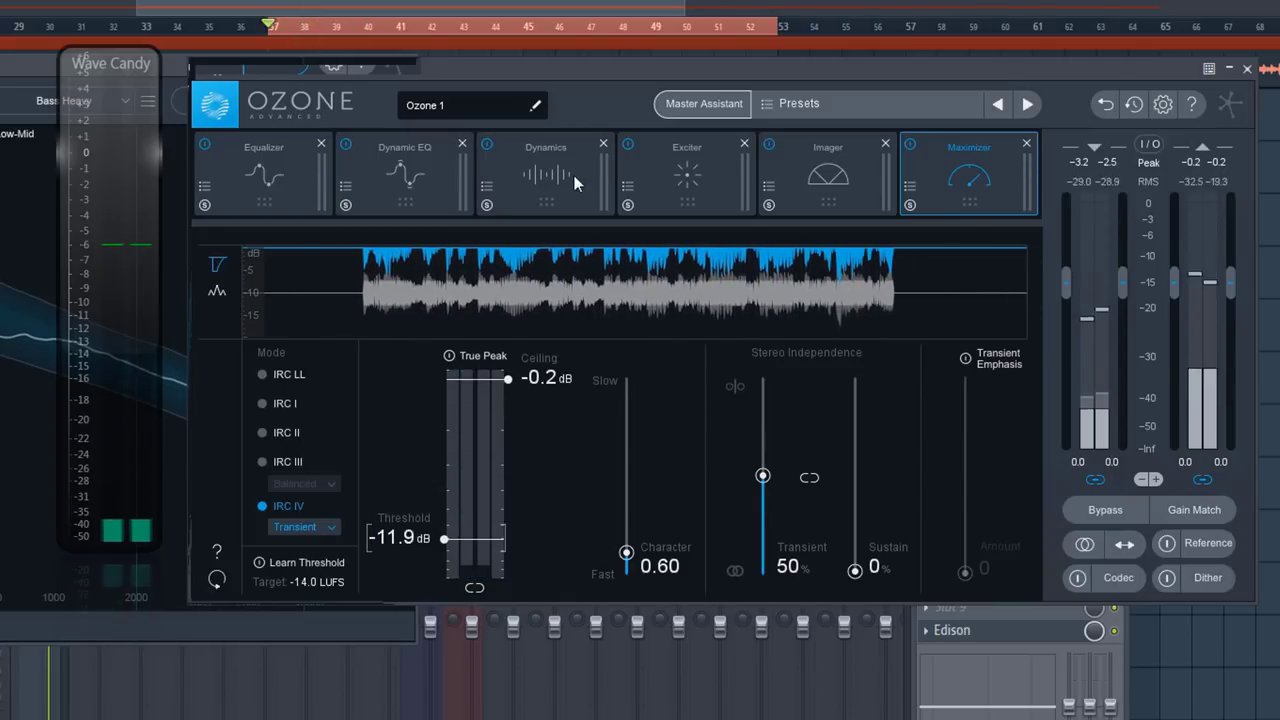
# Compare the track with the Dynamics module bypassed and enabled, and replay it to check the Wave Candy level
pyautogui.press('space')
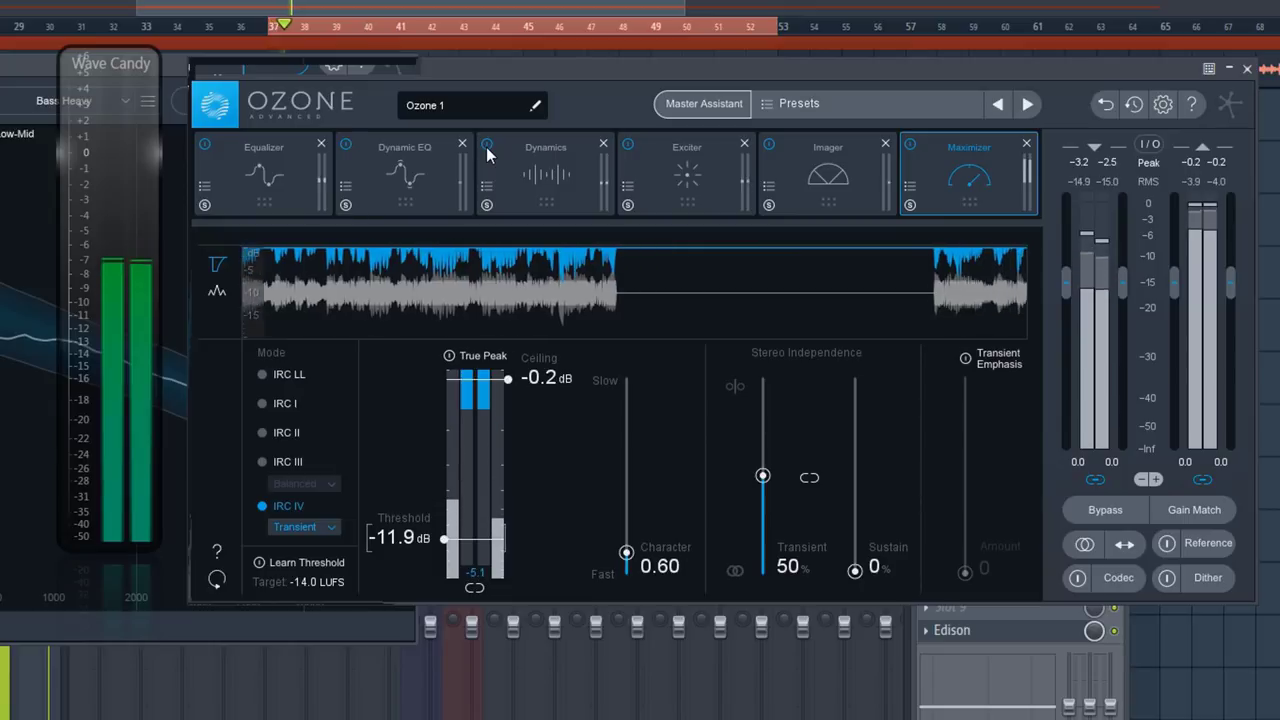
pyautogui.click(487, 146)
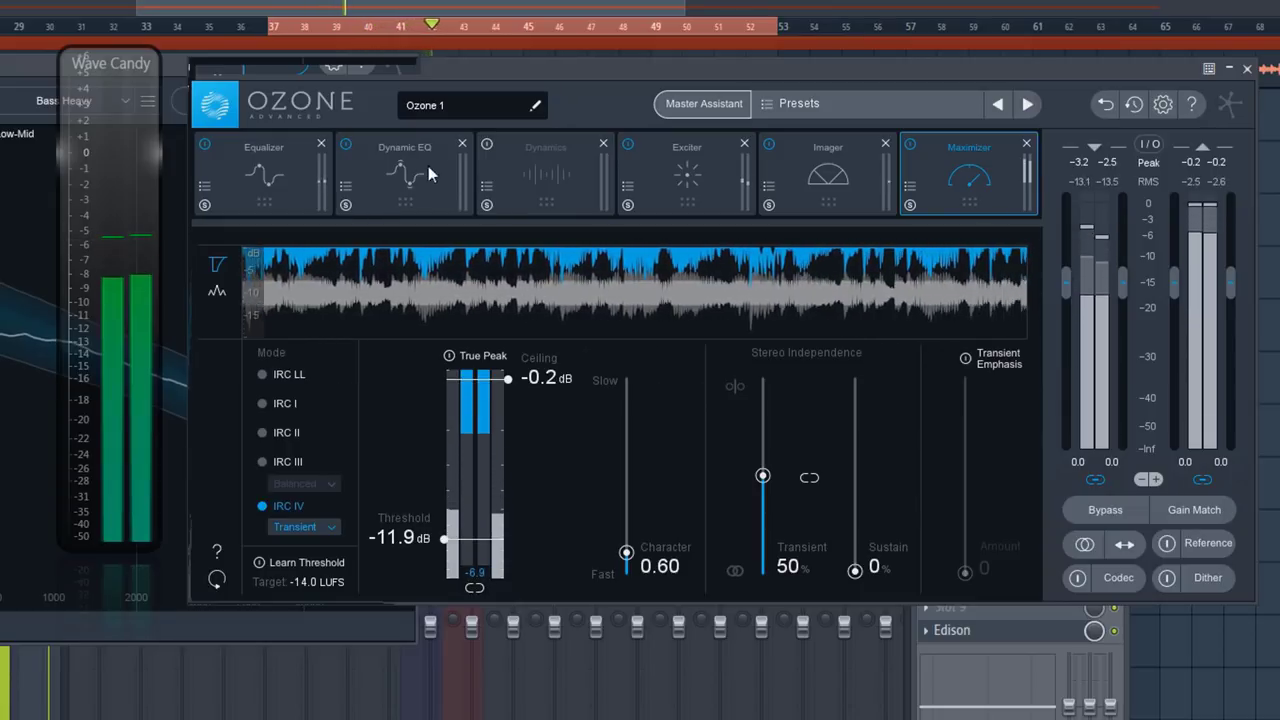
pyautogui.click(486, 146)
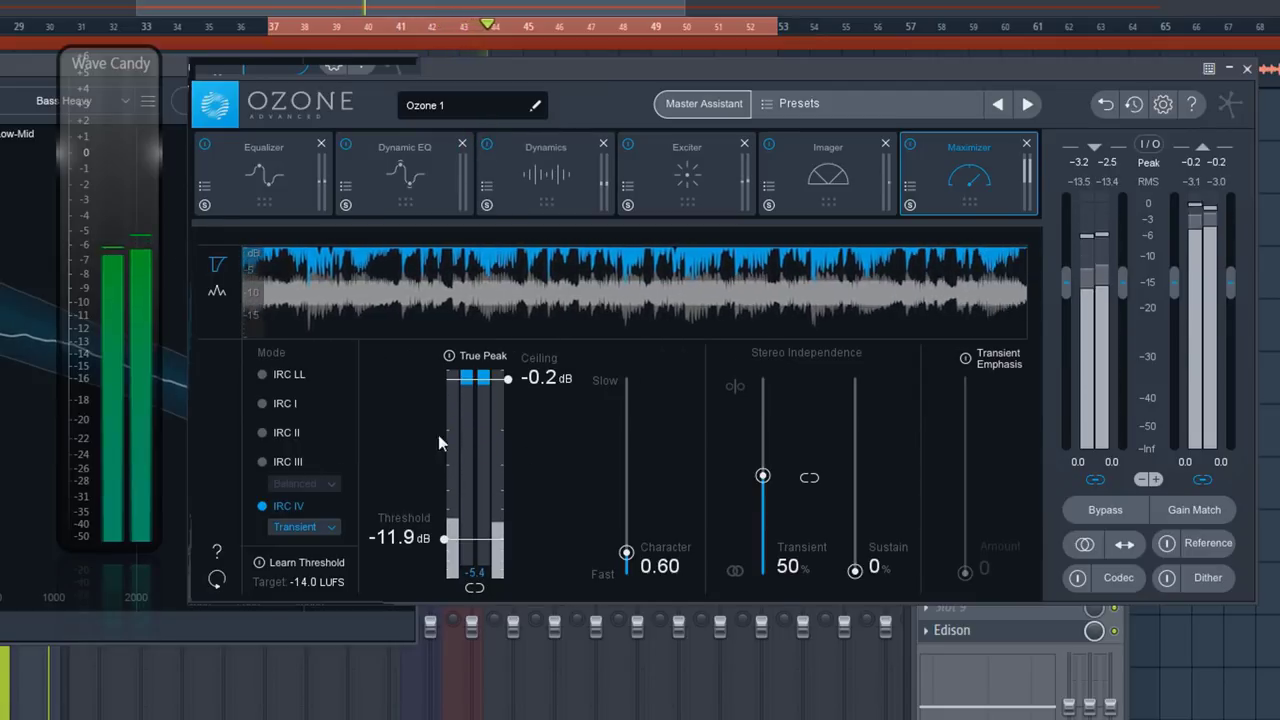
pyautogui.press('space')
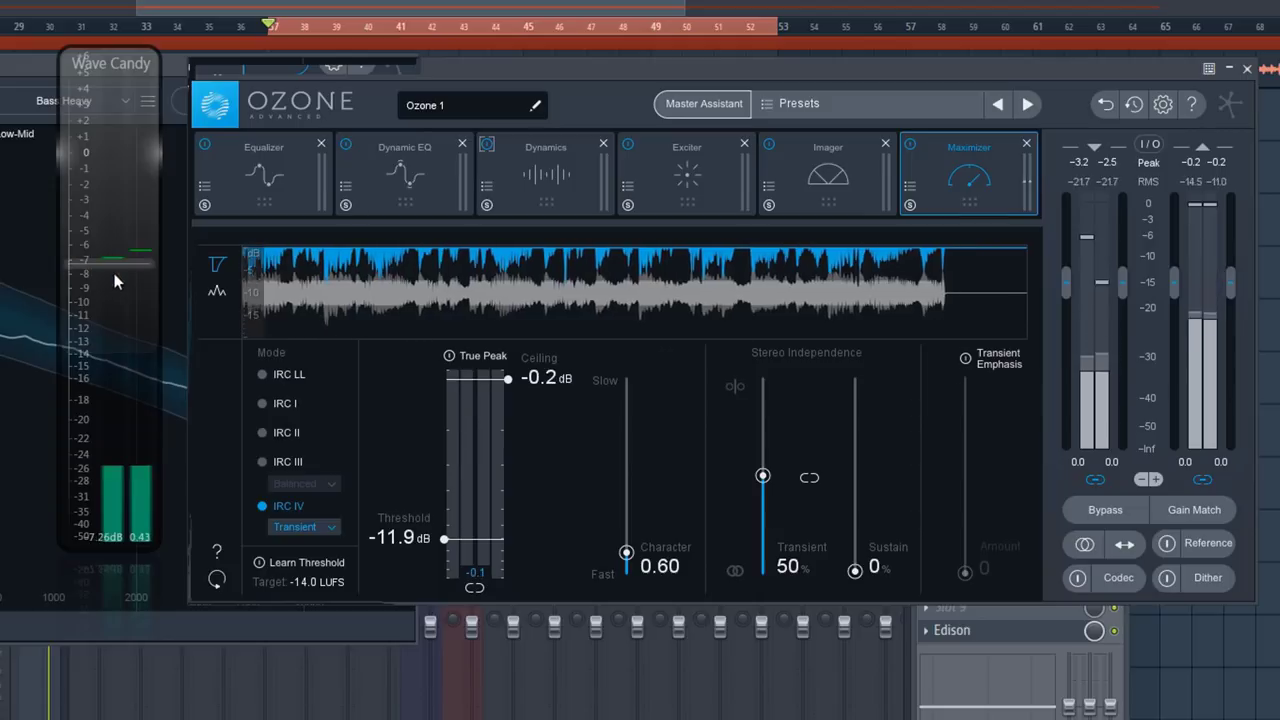
pyautogui.press('space')
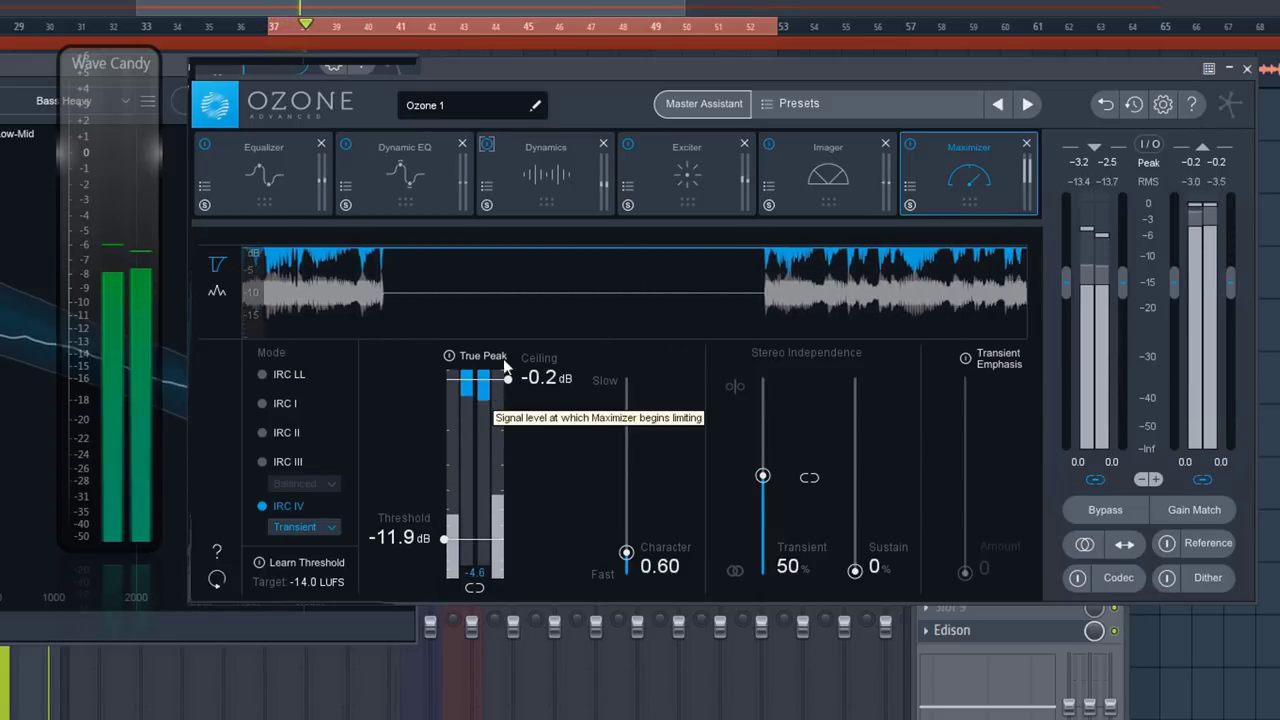
pyautogui.press('space')
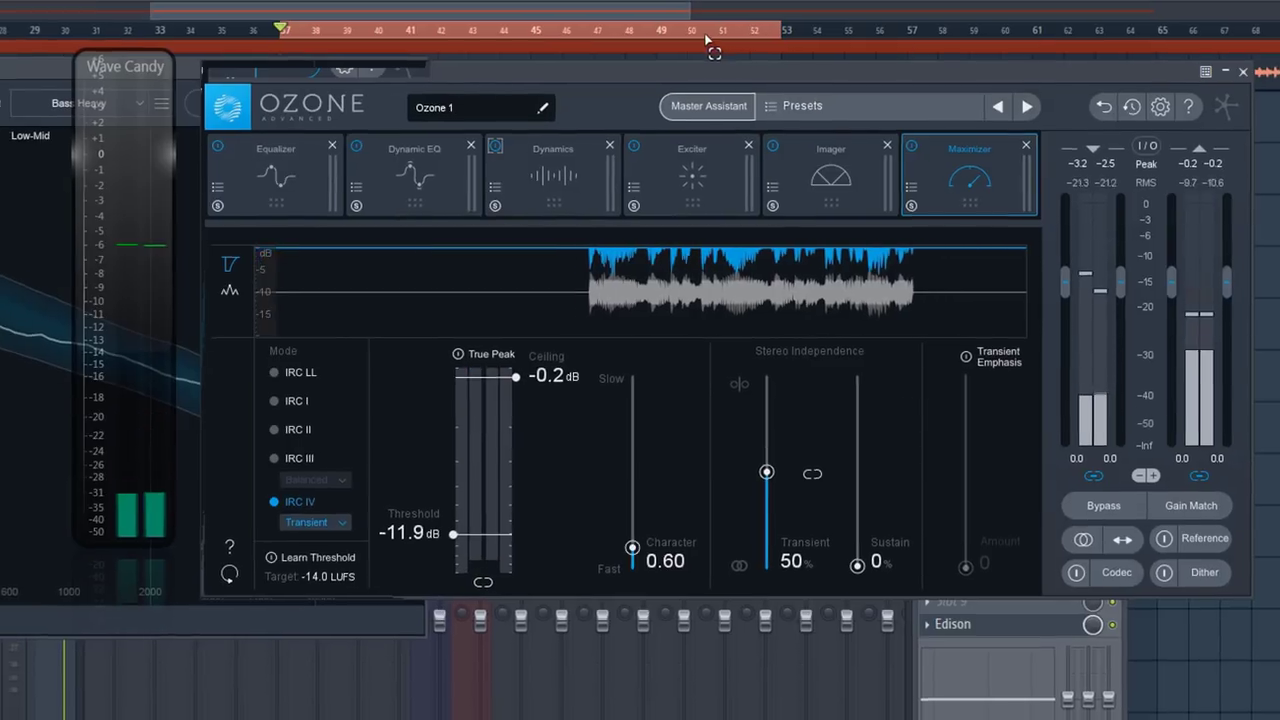